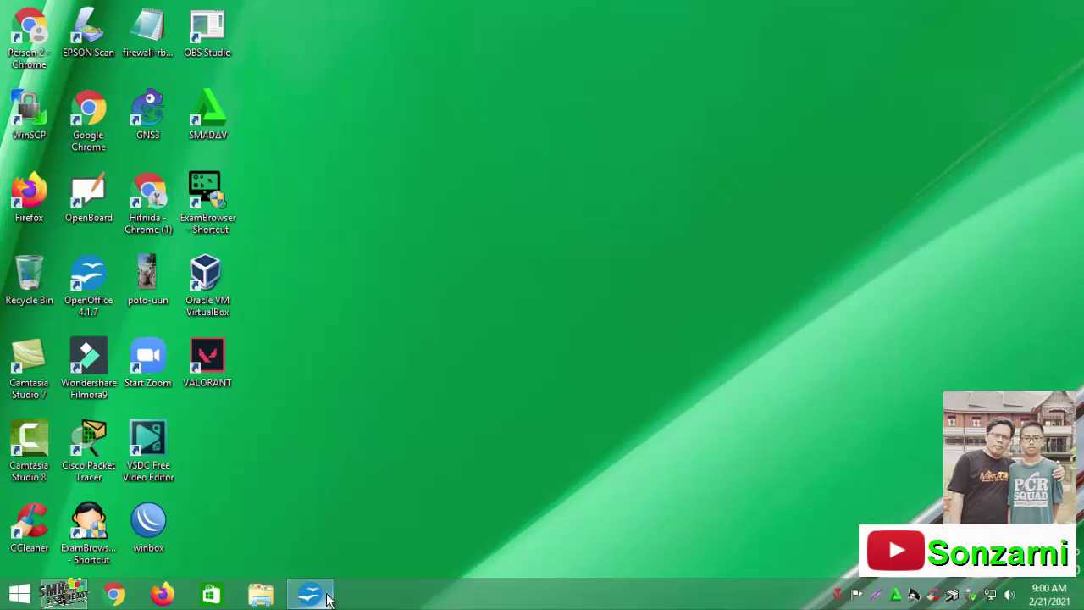
Highlight the 'Jaringan lokal nirkabel (WLAN)' heading in the task document, then minimize the document
left_click_drag(361, 265, 522, 265)
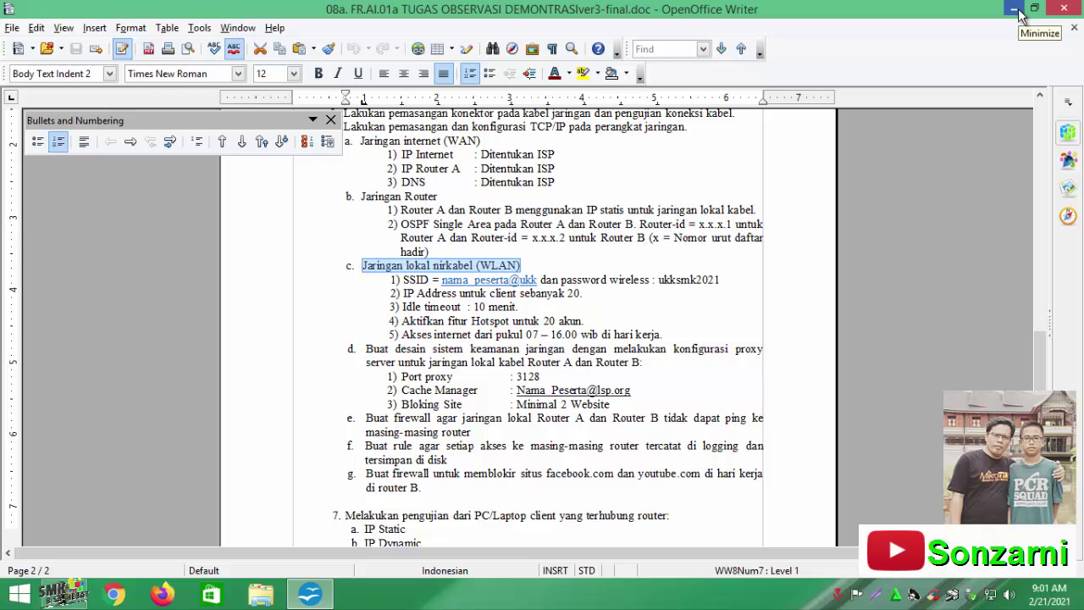
left_click(1017, 10)
Connect WinBox to Router-B from the Neighbors list
double_click(148, 521)
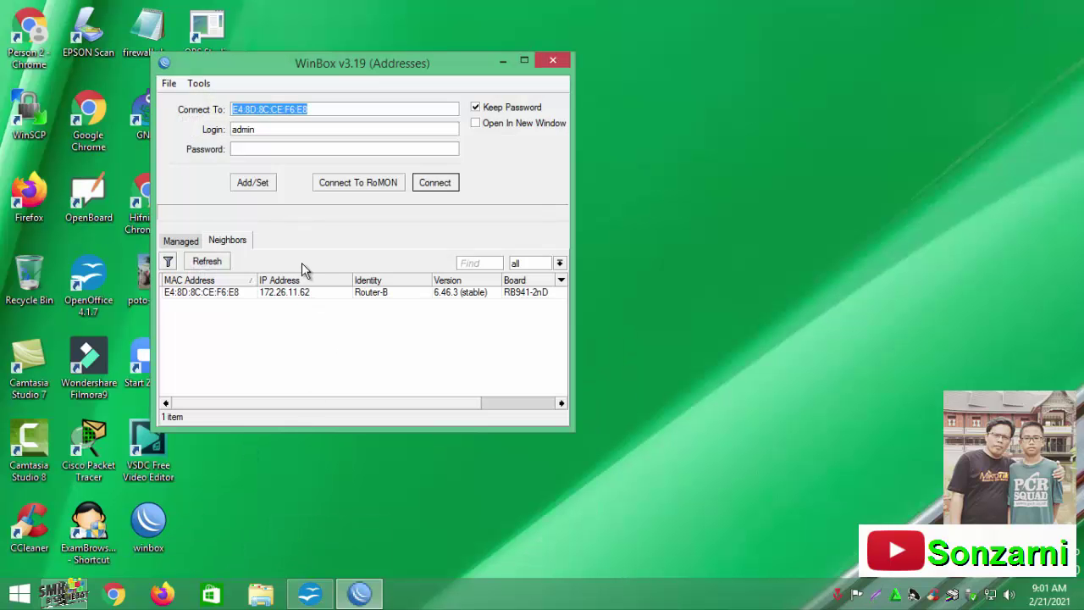
left_click(281, 296)
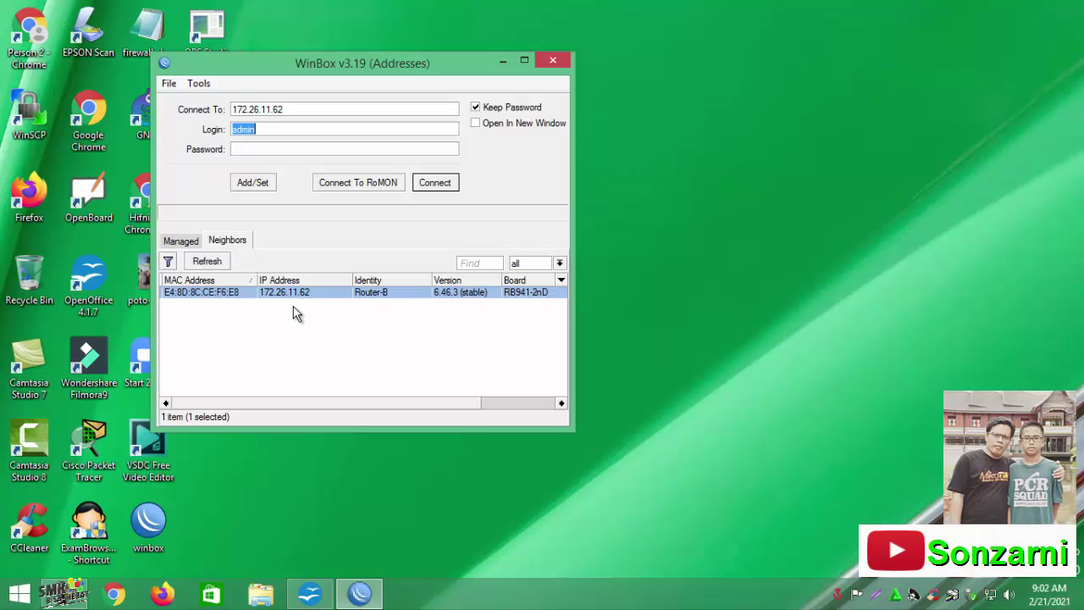
left_click(435, 185)
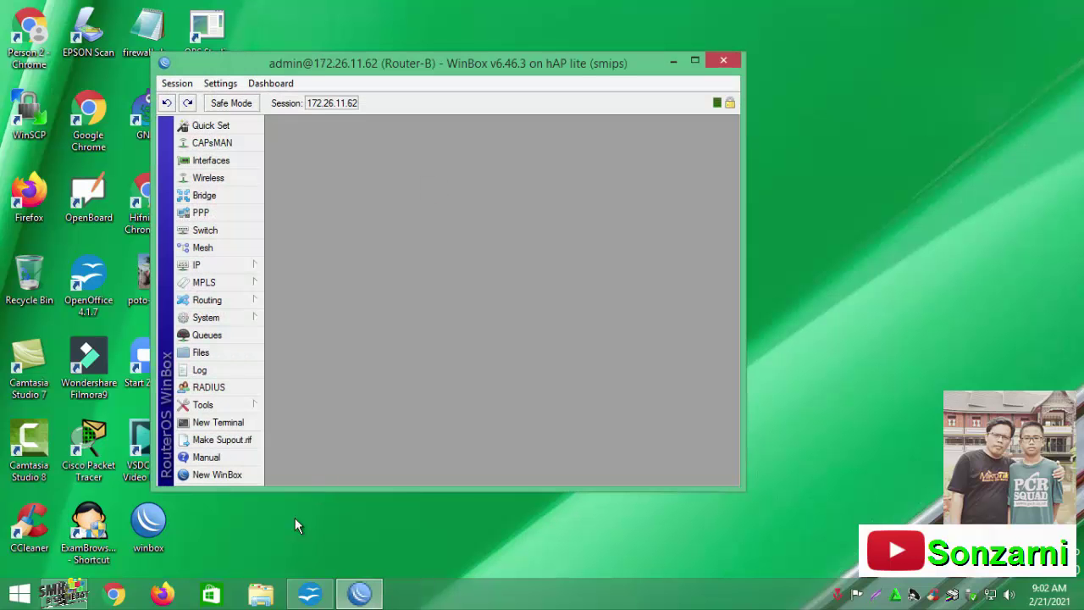
Shrink the Writer task document and move the Router-B session to the right of the screen
left_click(310, 593)
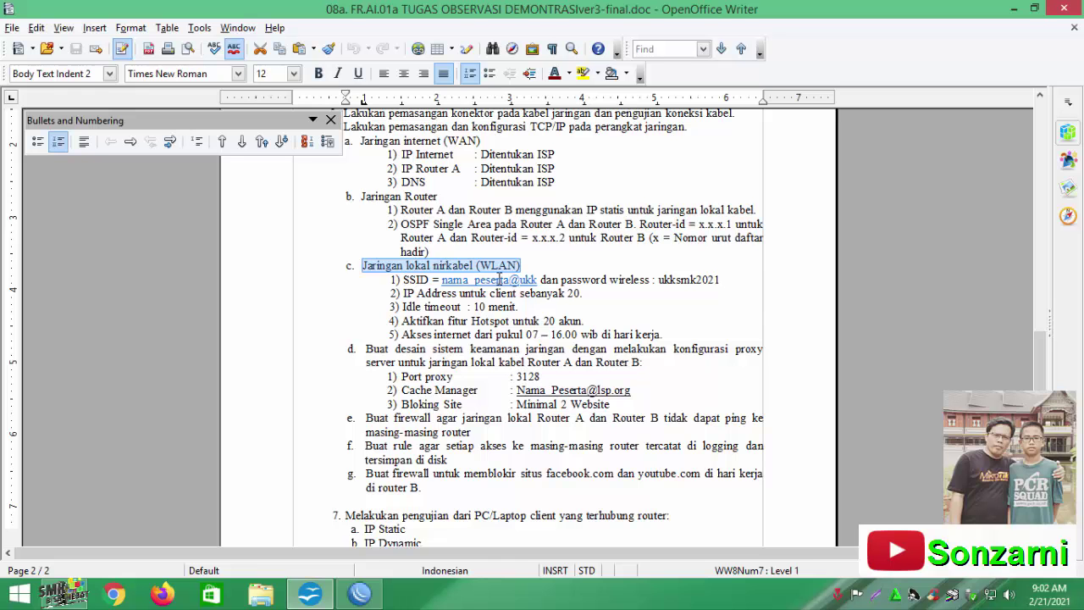
left_click(1034, 8)
left_click_drag(1078, 163, 591, 203)
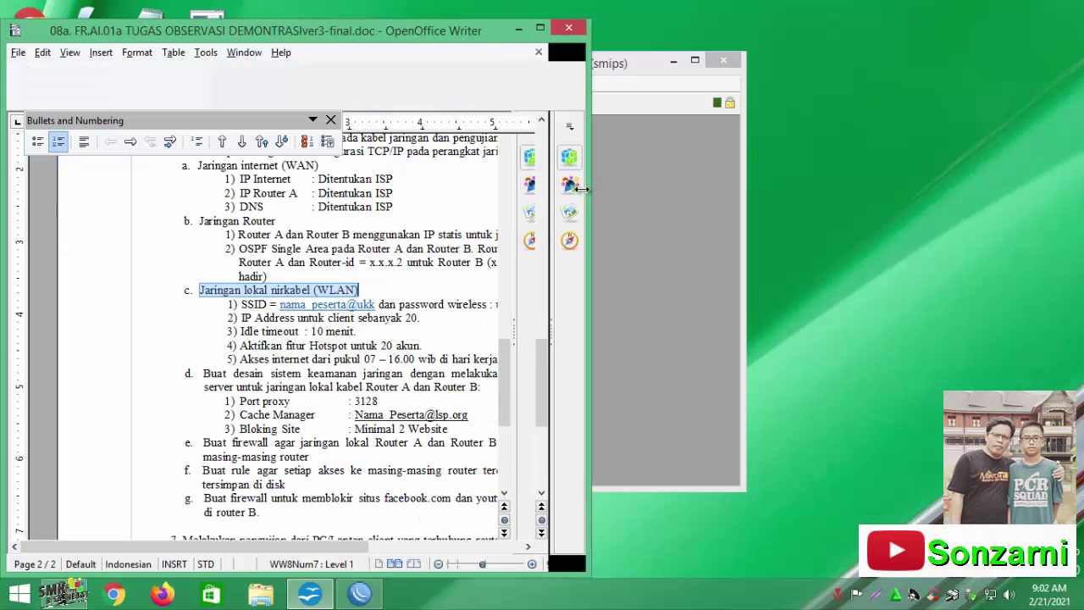
left_click(528, 546)
left_click(528, 547)
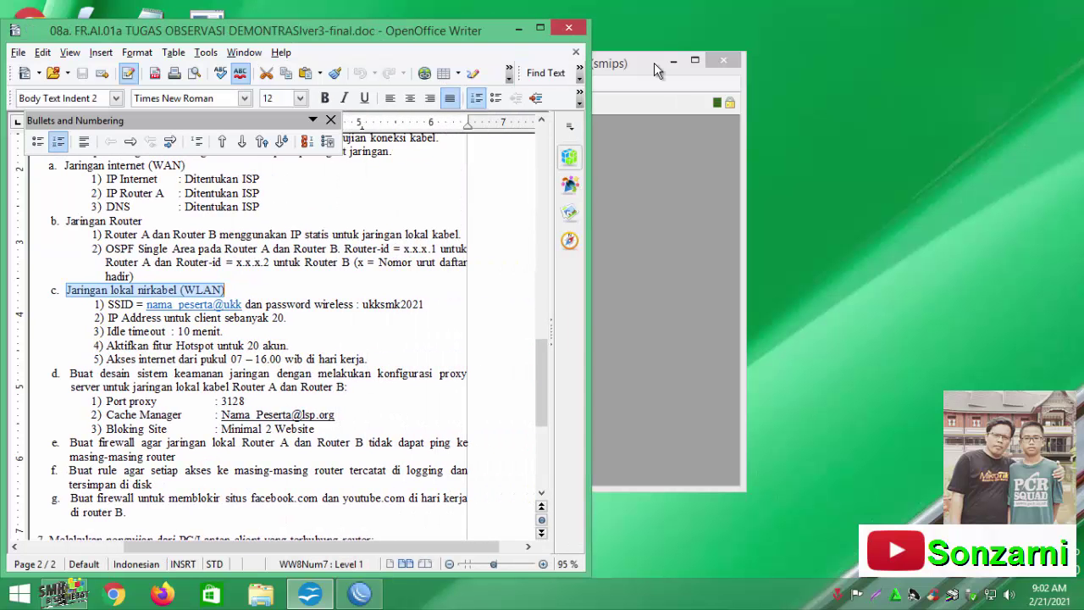
left_click(654, 63)
left_click_drag(318, 66, 662, 29)
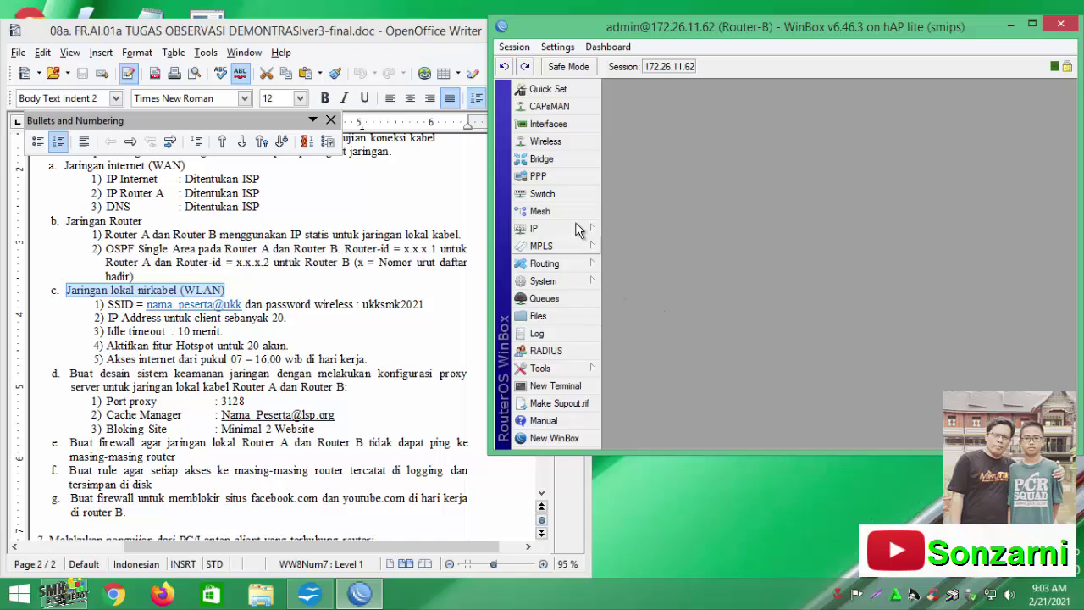
Create a new wireless security profile and enter the WPA and WPA2 pre-shared keys
left_click(568, 144)
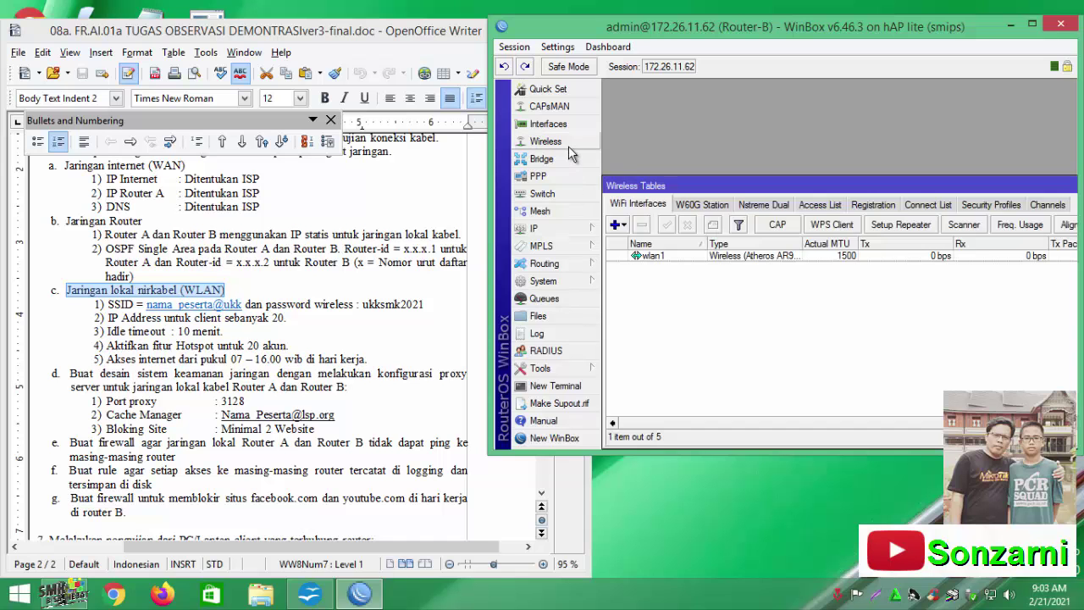
left_click(988, 205)
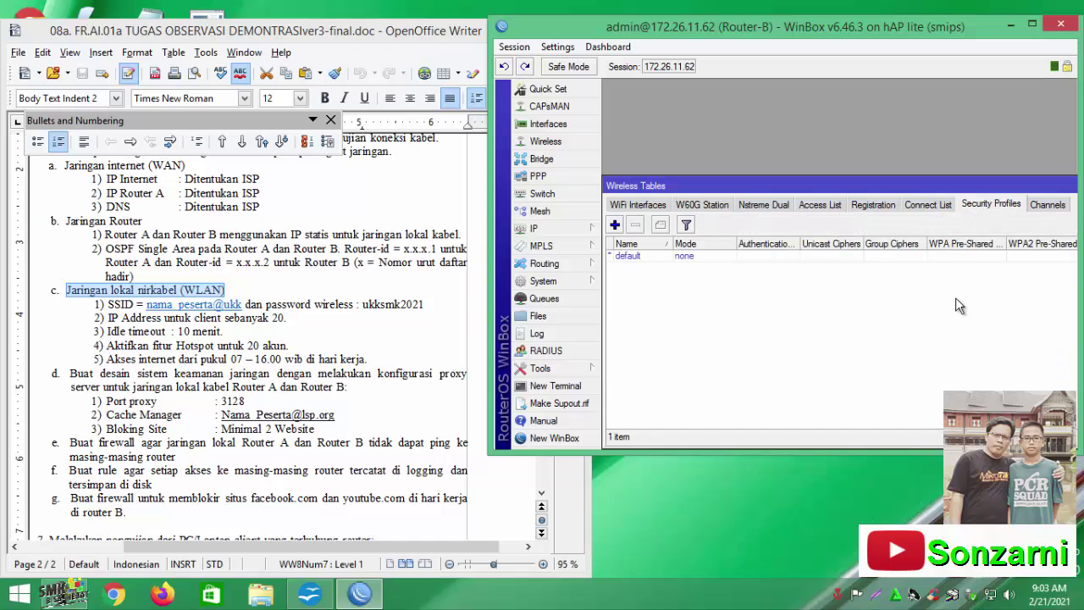
left_click(615, 226)
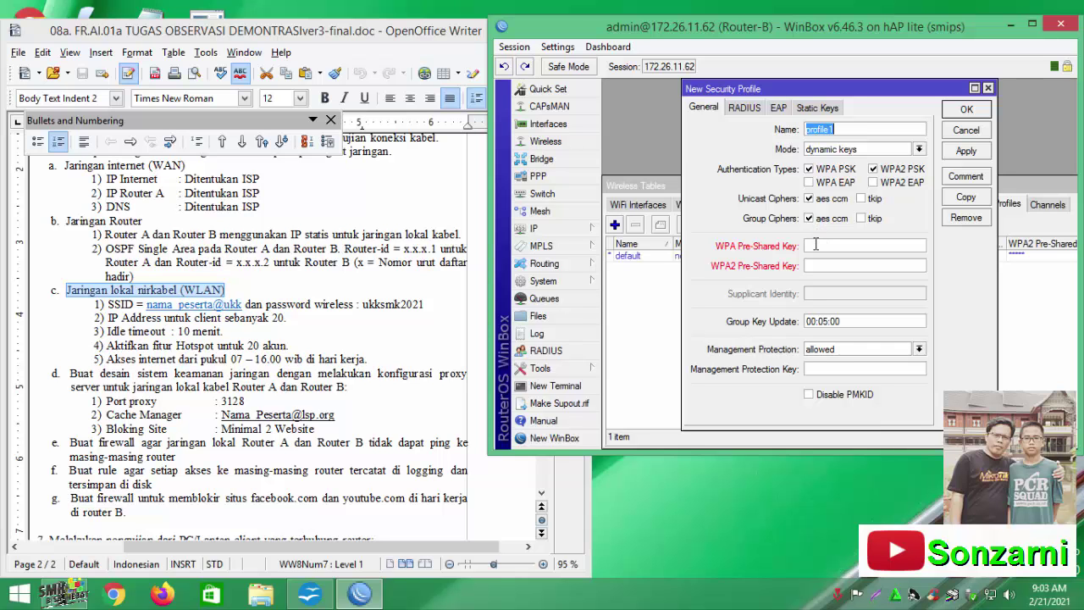
left_click(814, 246)
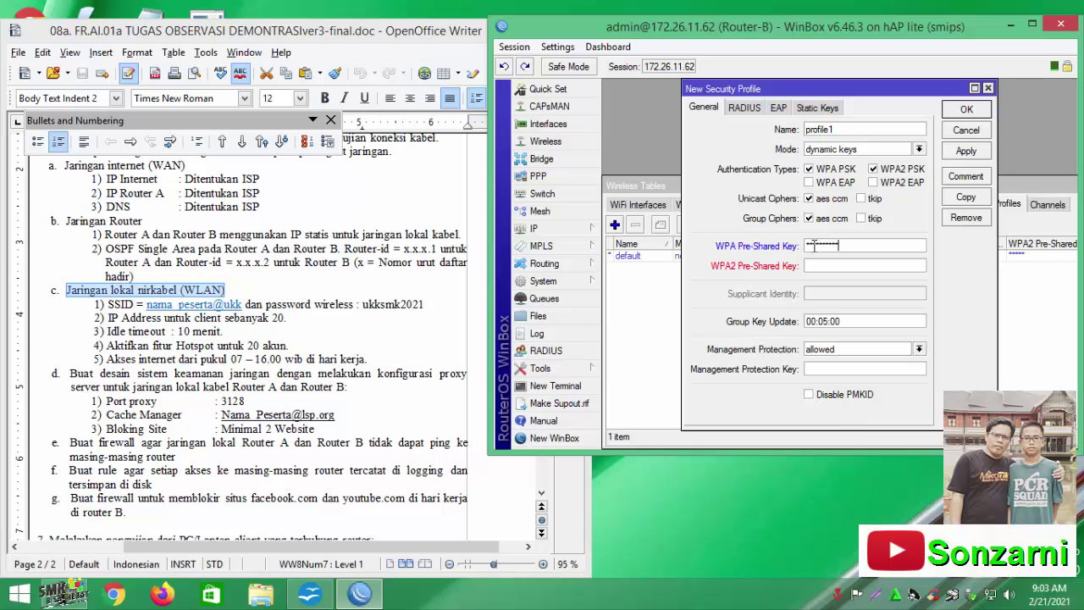
left_click(830, 266)
Turn off Hide Passwords to check both keys, then save profile1
left_click(558, 48)
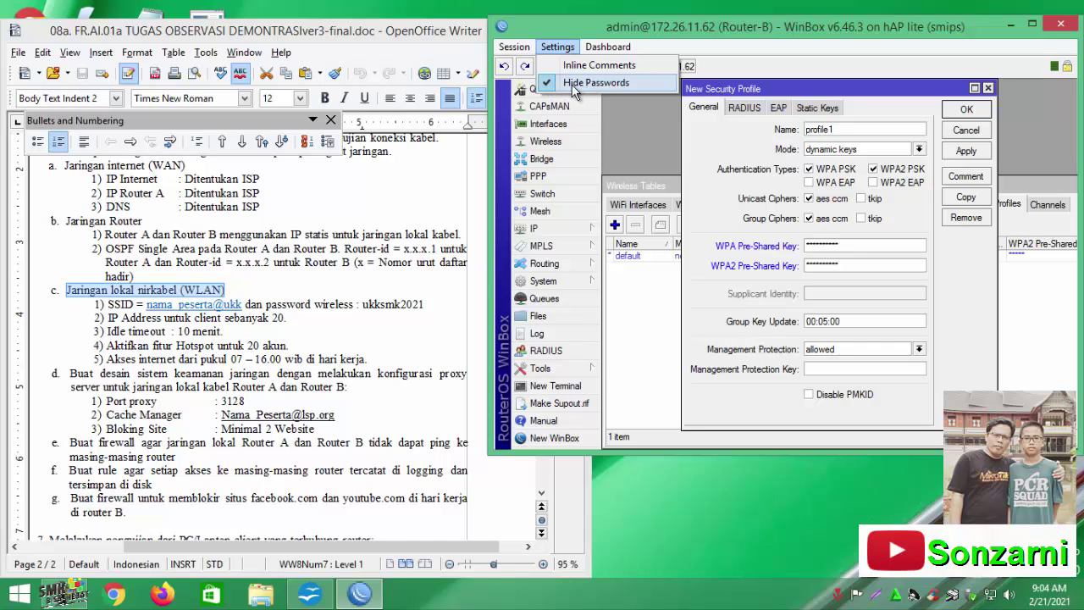
left_click(574, 90)
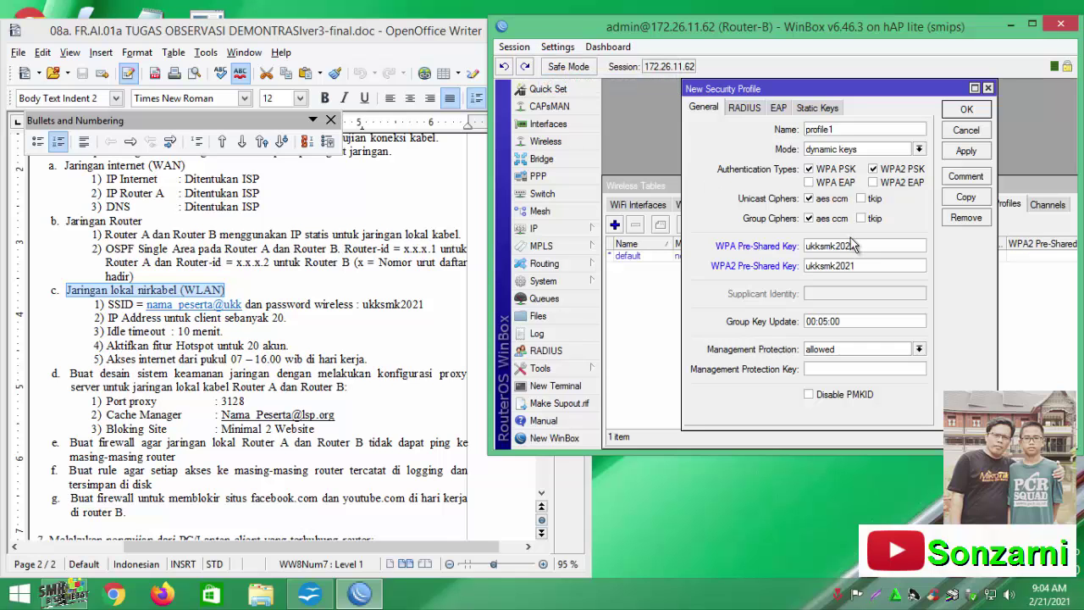
left_click_drag(856, 244, 802, 243)
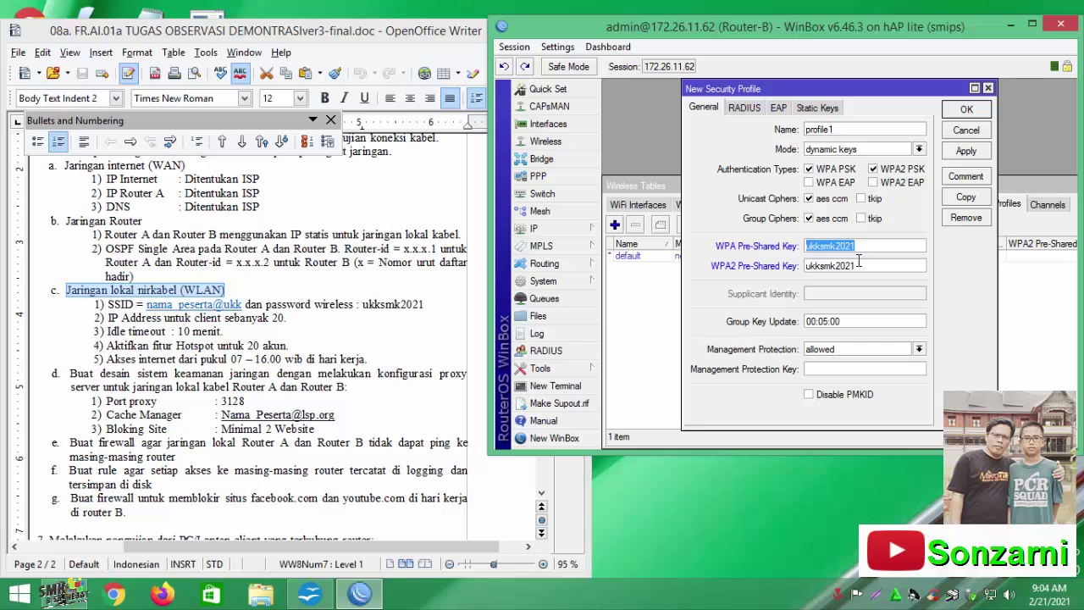
left_click_drag(859, 265, 790, 265)
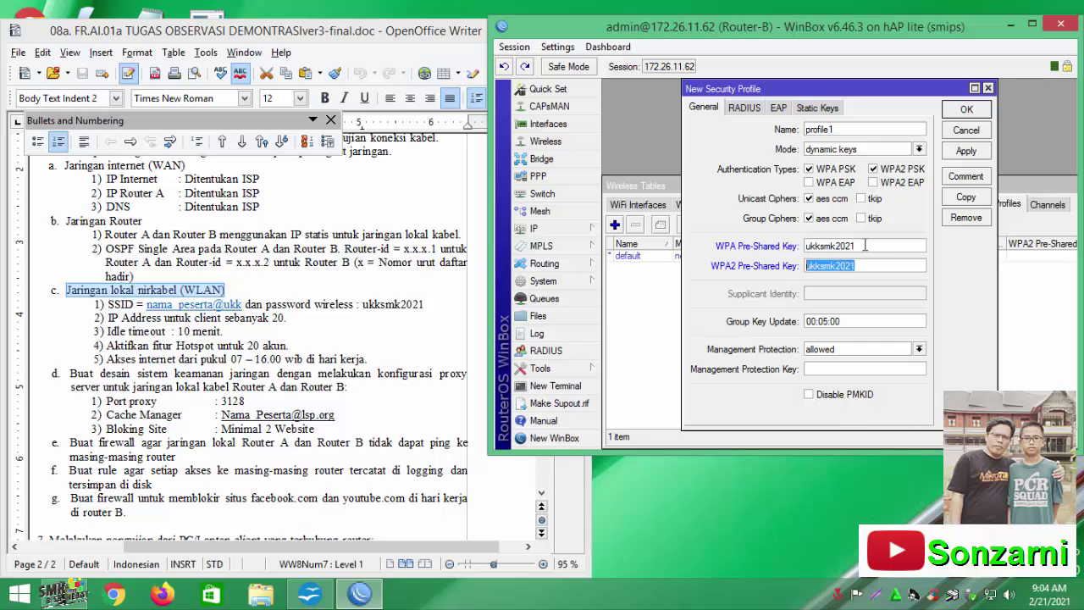
left_click(967, 111)
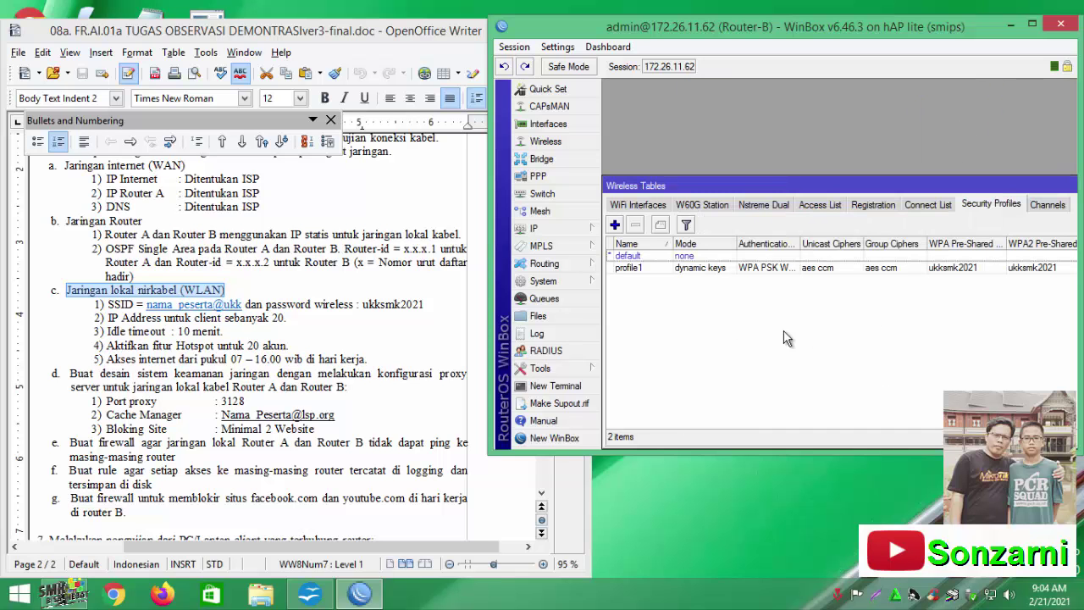
Set wlan1 to ap bridge mode on the 2GHz-B/G/N band at frequency 2472
left_click(641, 207)
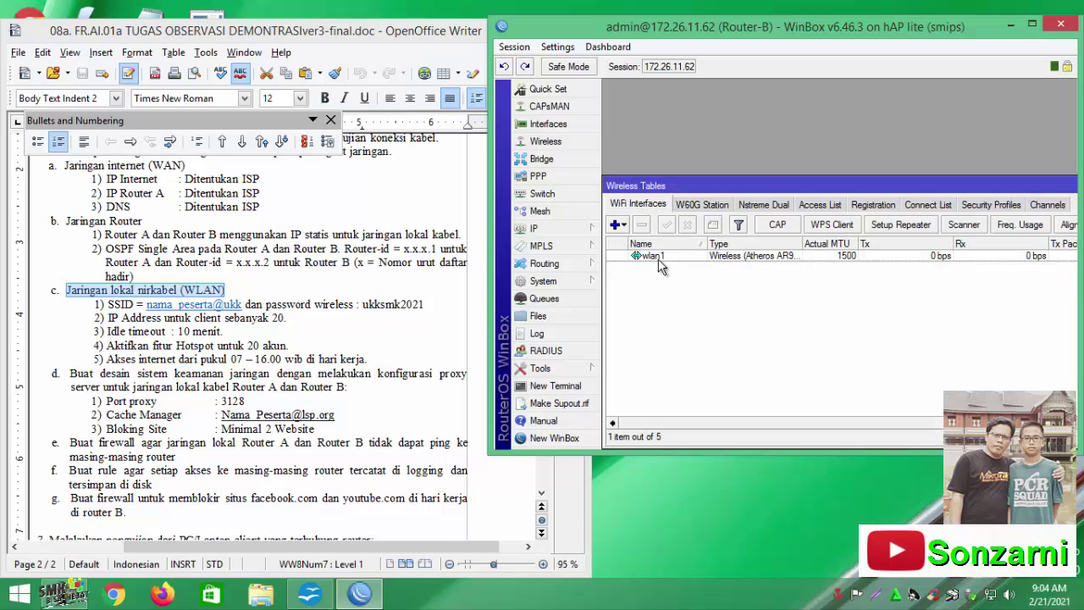
double_click(661, 265)
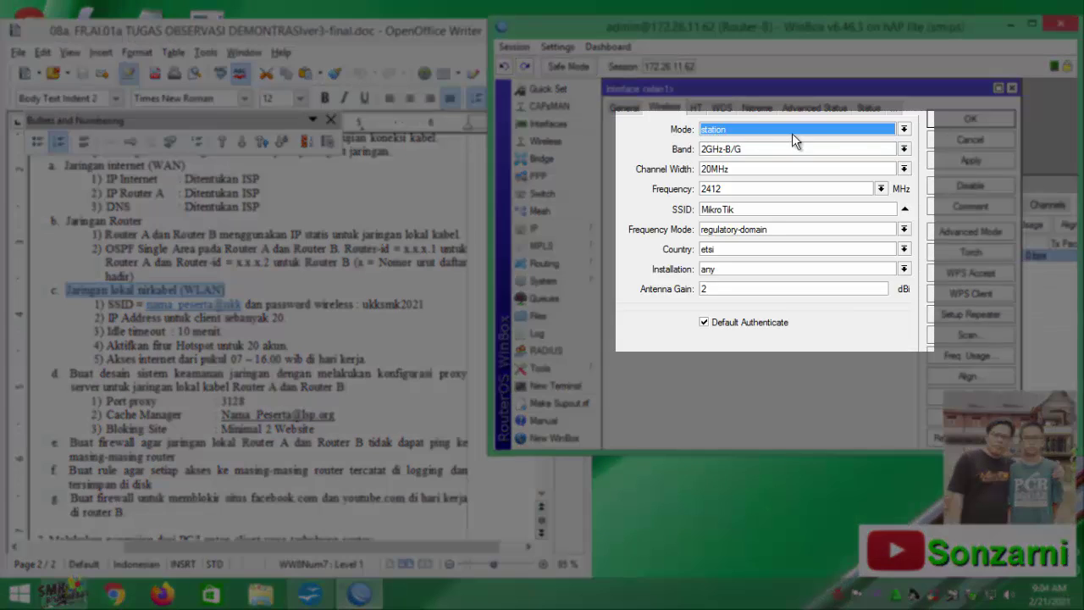
left_click(904, 129)
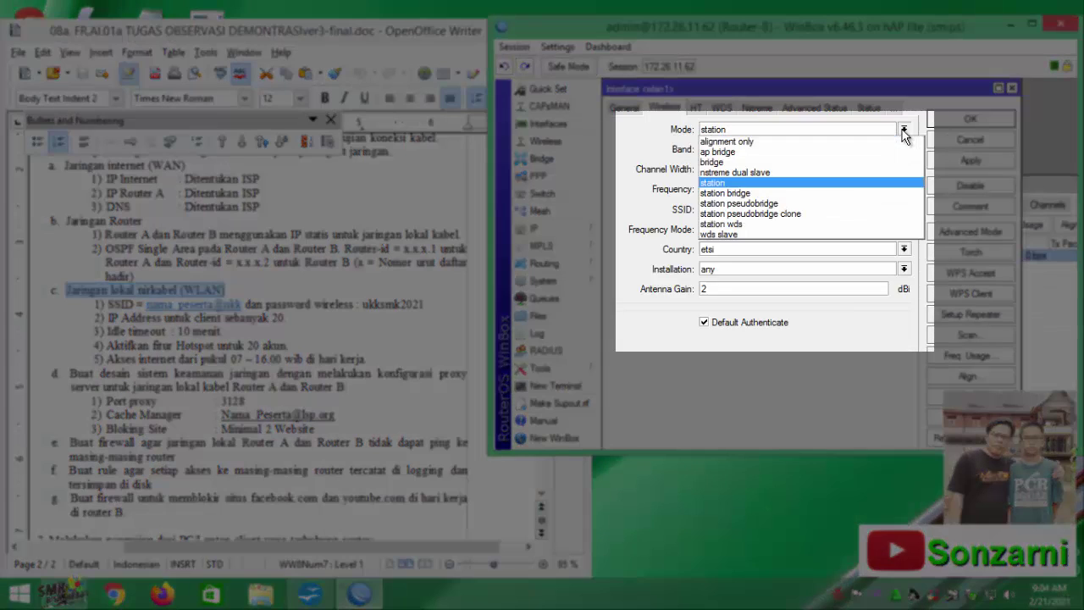
left_click(754, 154)
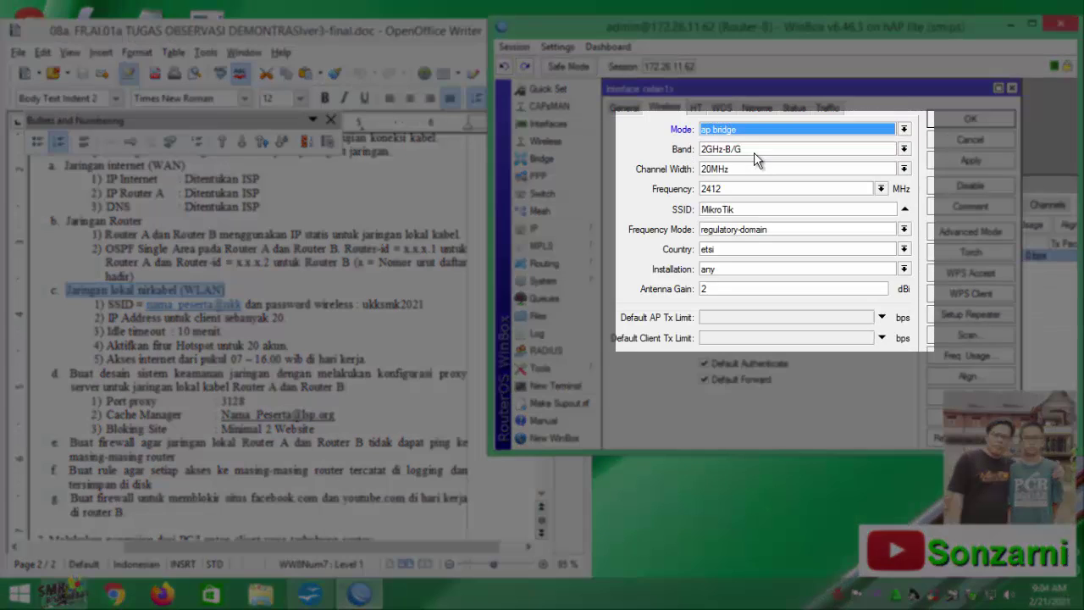
left_click(904, 148)
left_click(780, 208)
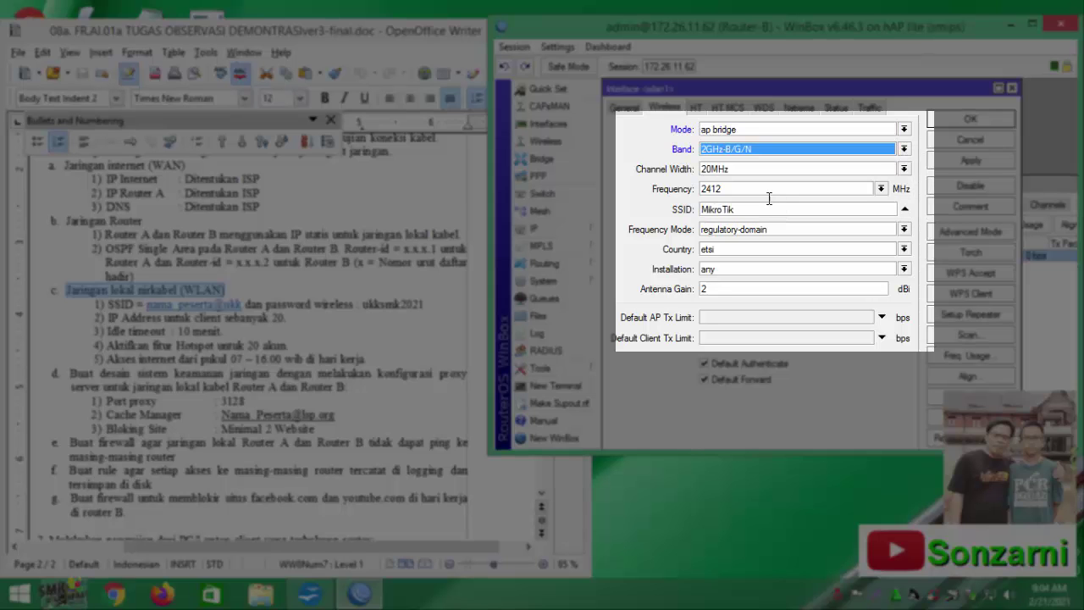
left_click(881, 188)
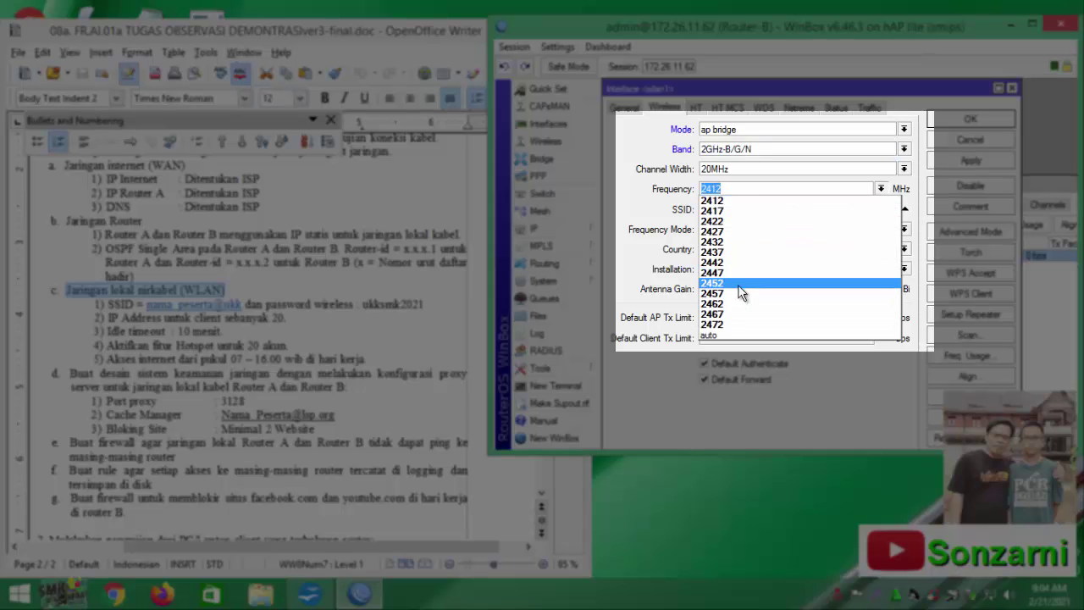
left_click(734, 325)
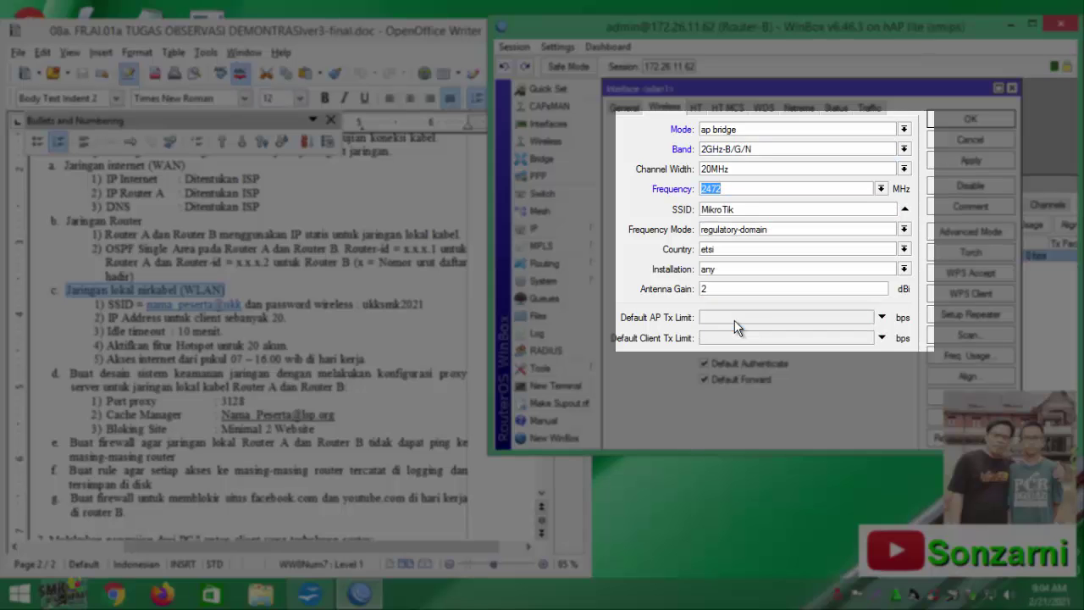
left_click(881, 188)
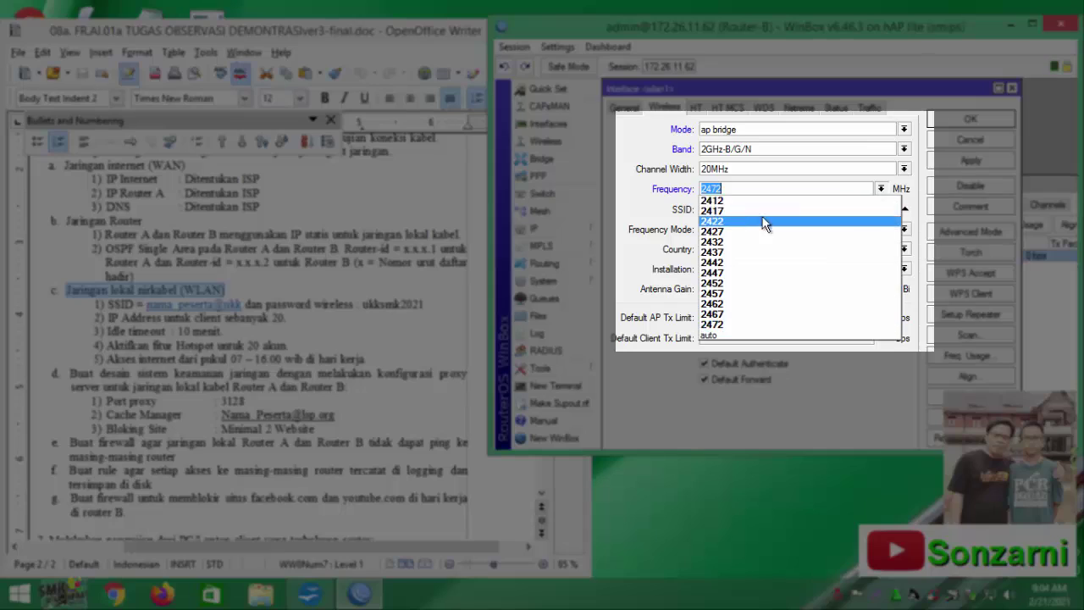
left_click(881, 188)
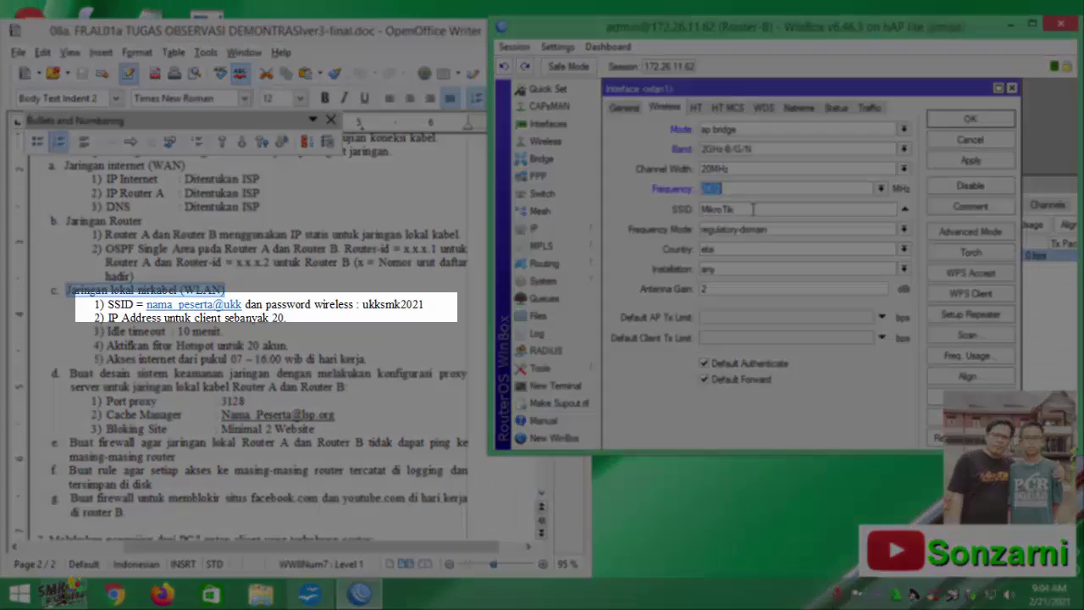
Set the wlan1 SSID to 'sonzami@ukk' and the country to indonesia
left_click_drag(754, 208, 696, 237)
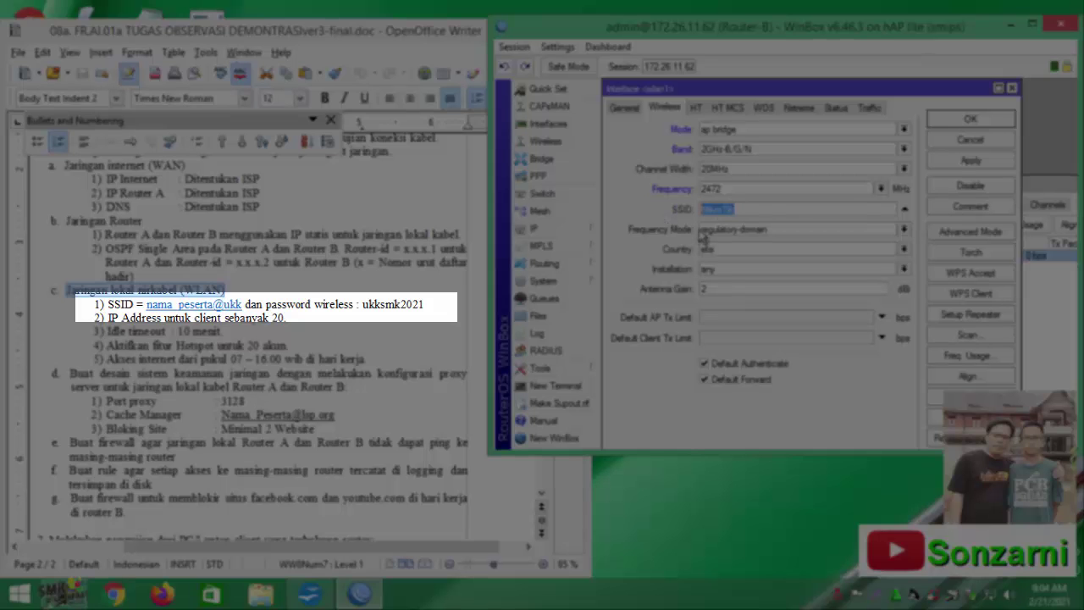
type("s")
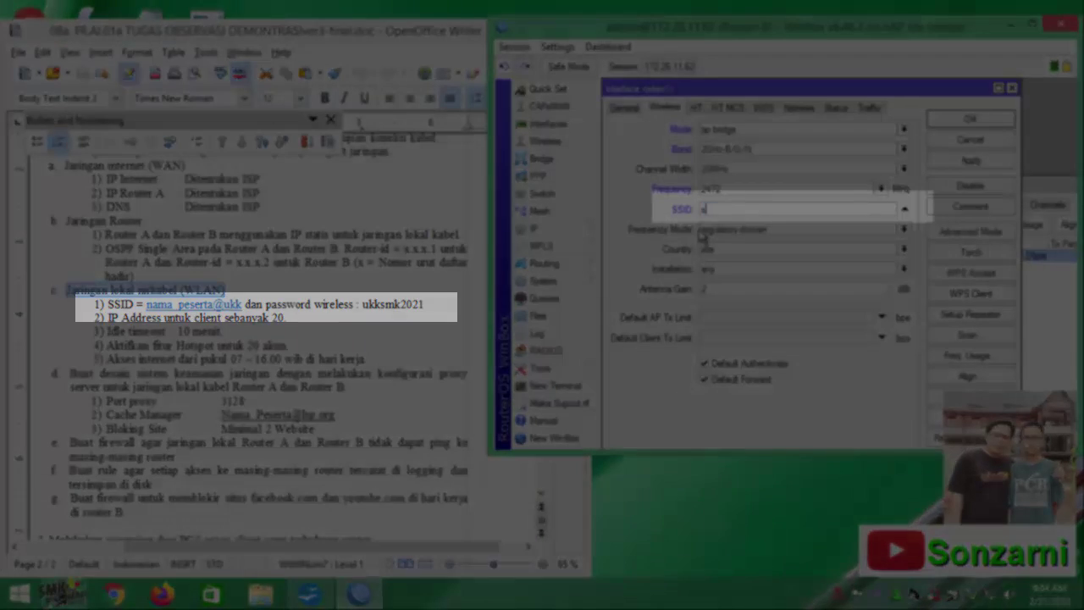
type("onzami@ukk")
left_click(720, 250)
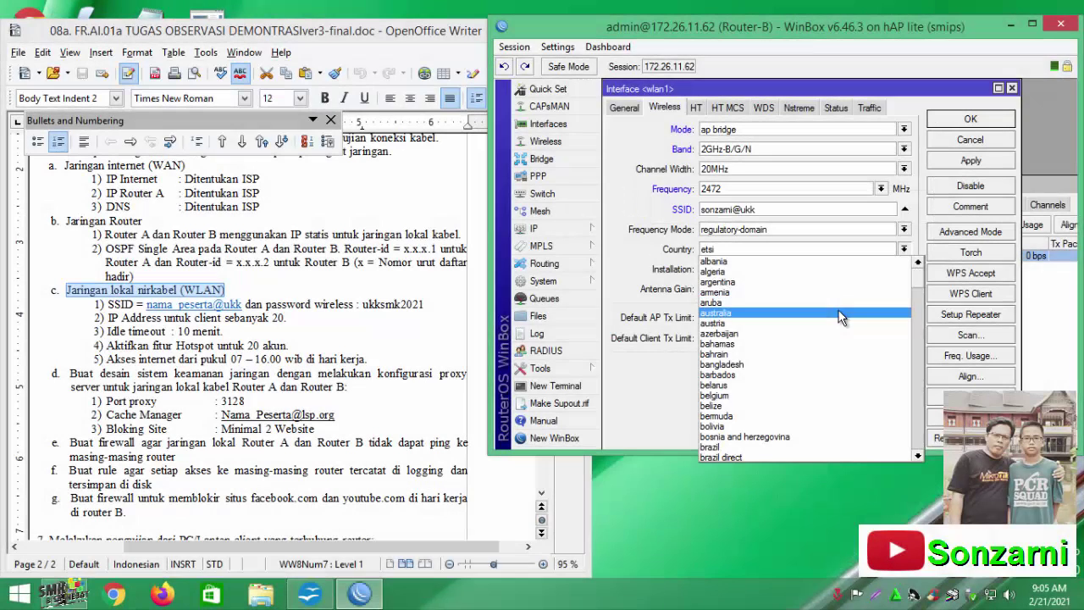
type("i")
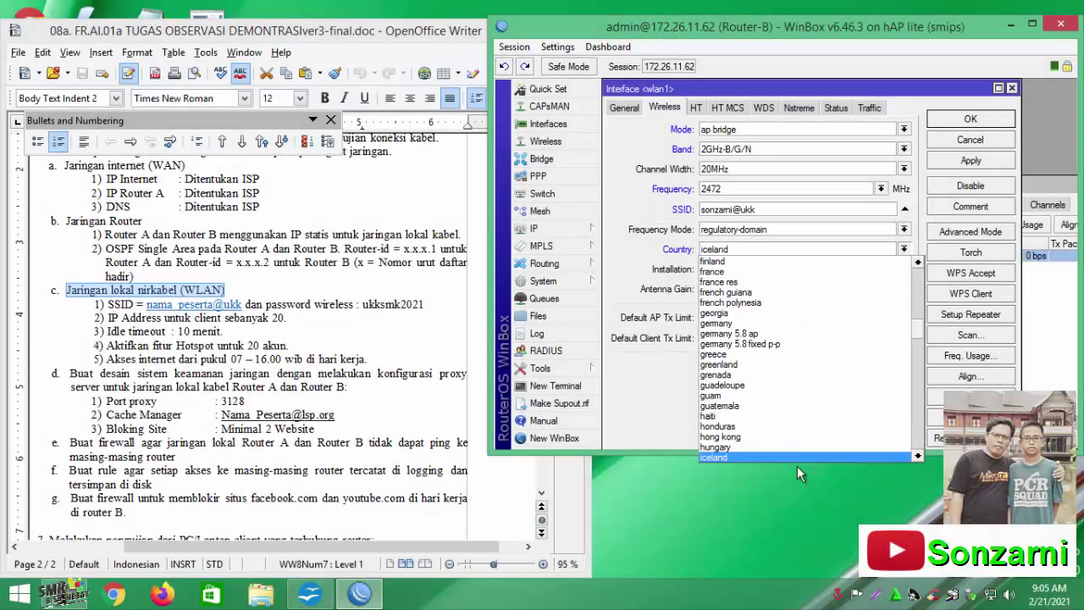
type("ndo")
key("Return")
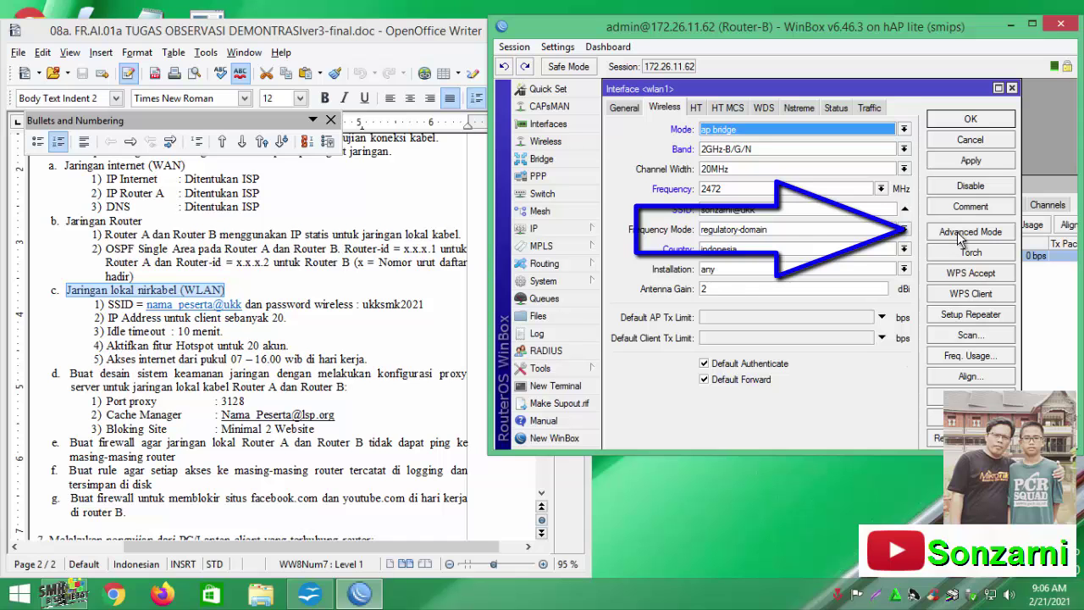
Assign security profile profile1 to wlan1 and save the interface
left_click(962, 237)
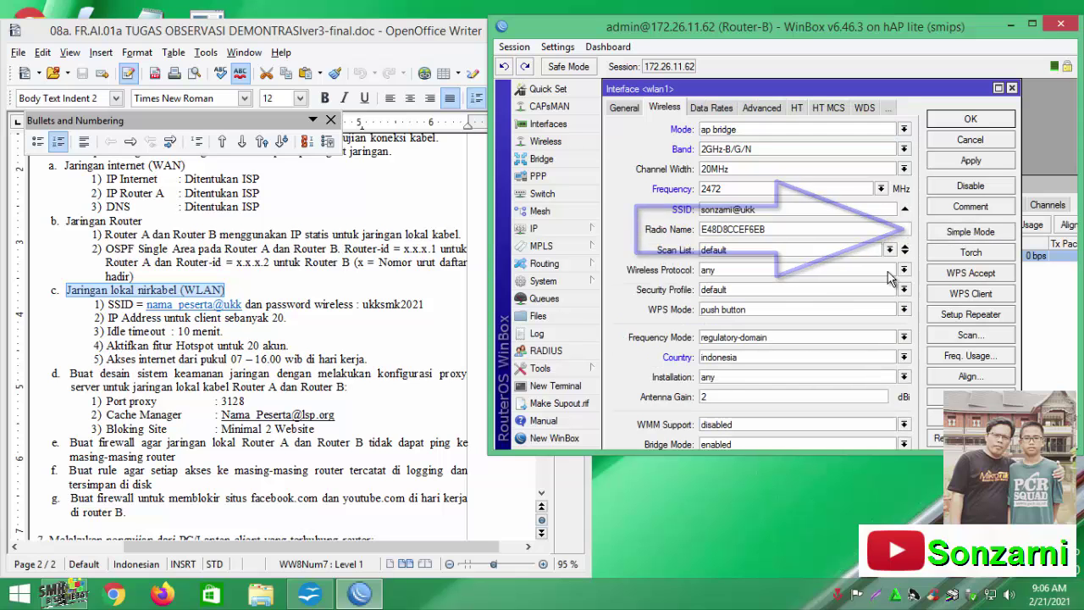
left_click(742, 291)
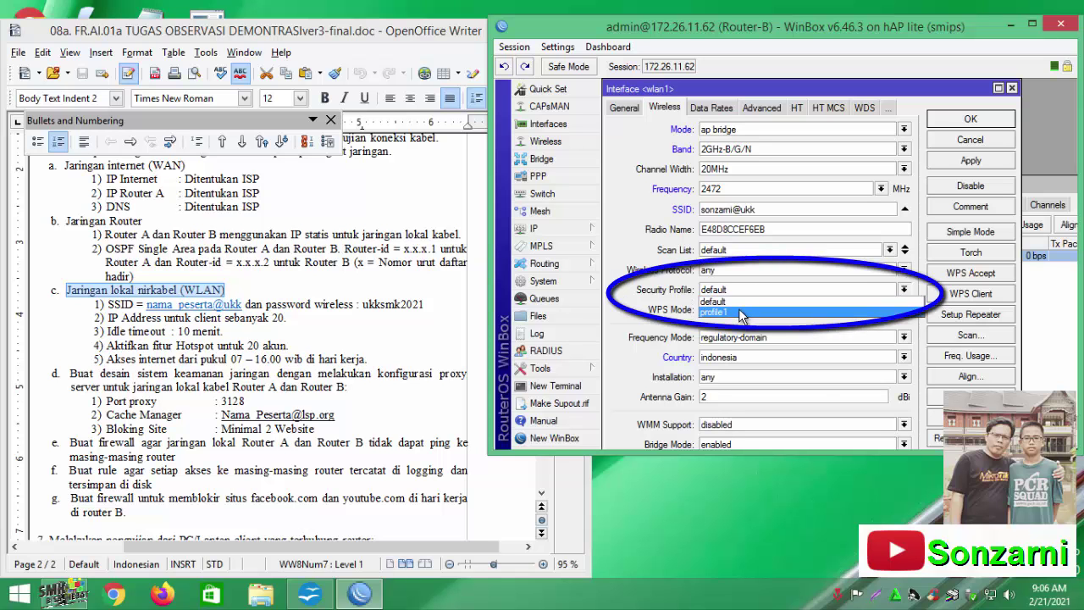
left_click(739, 312)
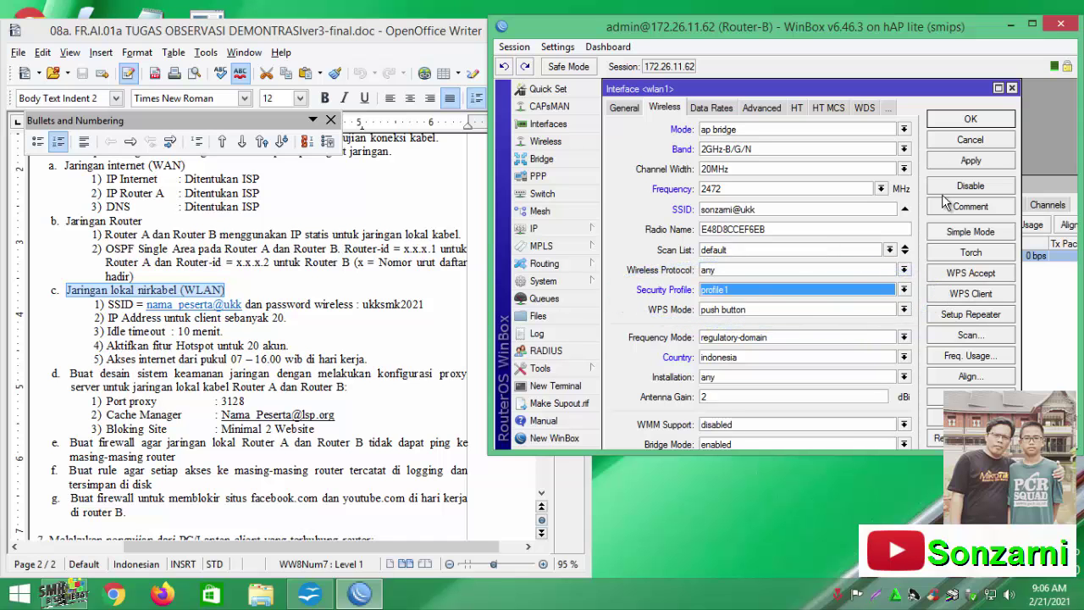
left_click(969, 120)
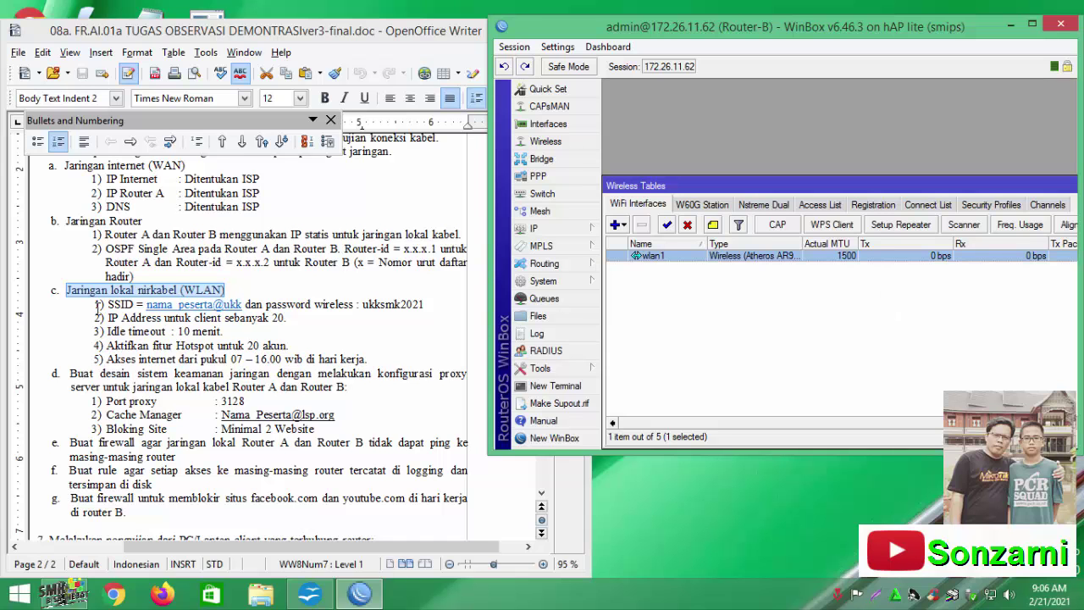
Highlight the SSID line and the client-address, idle-timeout and account requirements in the task sheet
left_click_drag(107, 305, 429, 304)
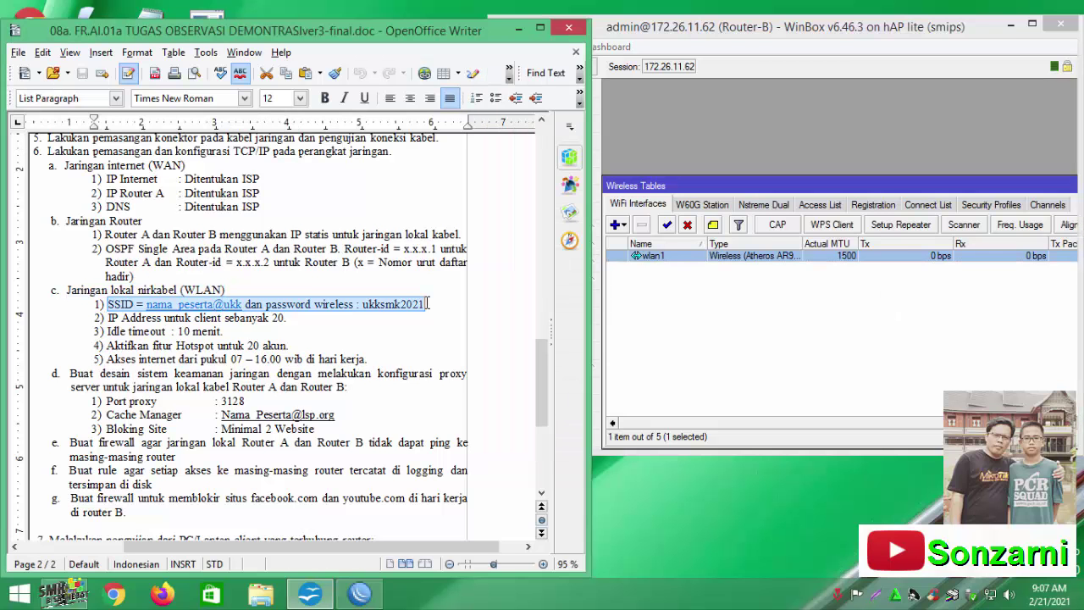
left_click_drag(106, 319, 295, 342)
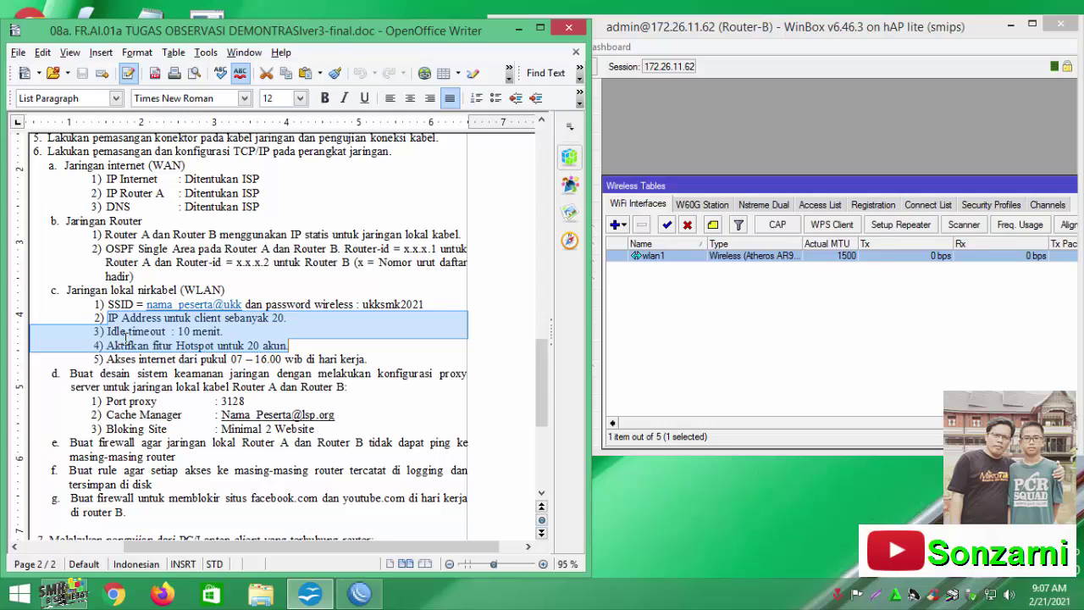
key("alt+Tab")
left_click(570, 226)
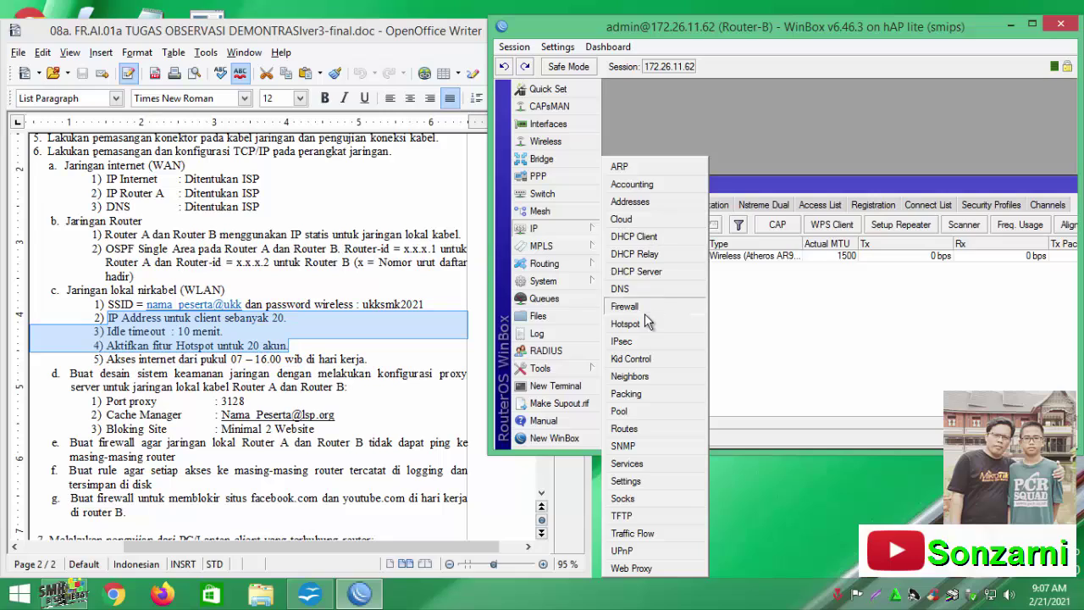
Start Hotspot Setup on wlan1 with local network address 172.26.11.94/27
left_click(644, 314)
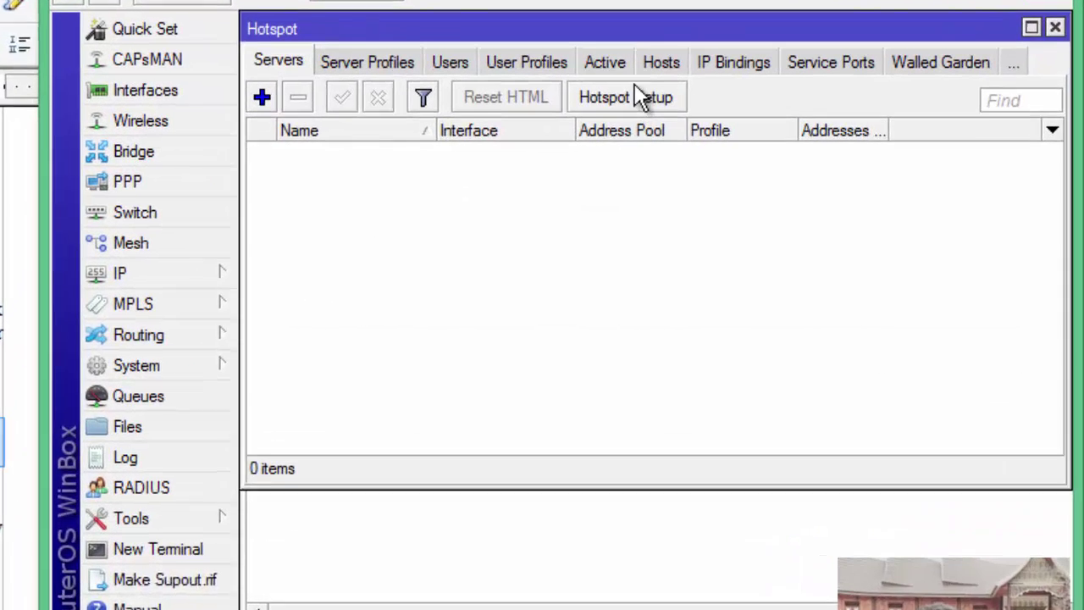
left_click(621, 94)
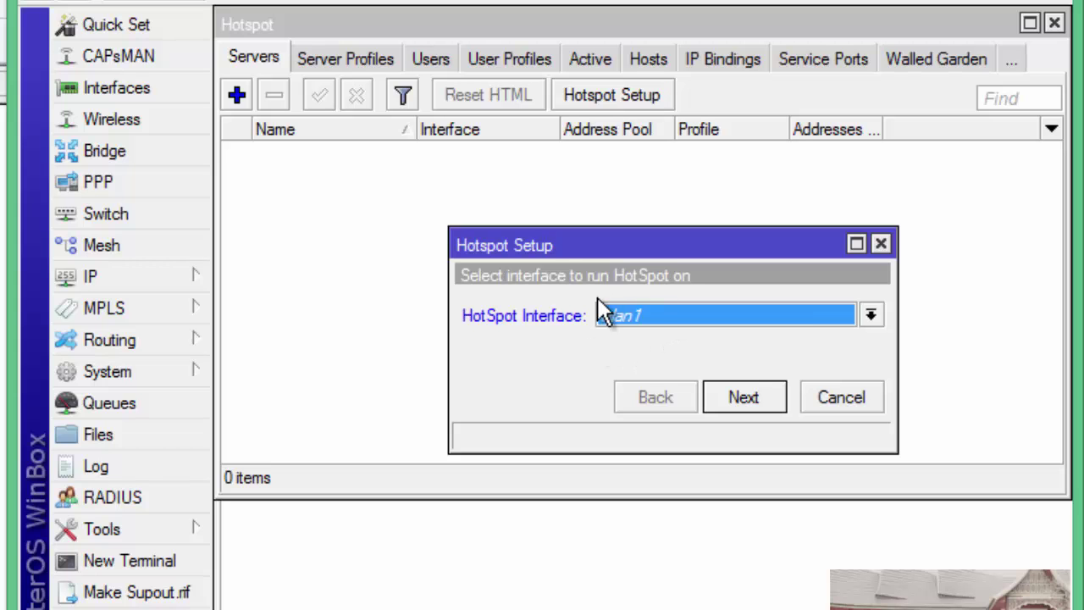
left_click(743, 398)
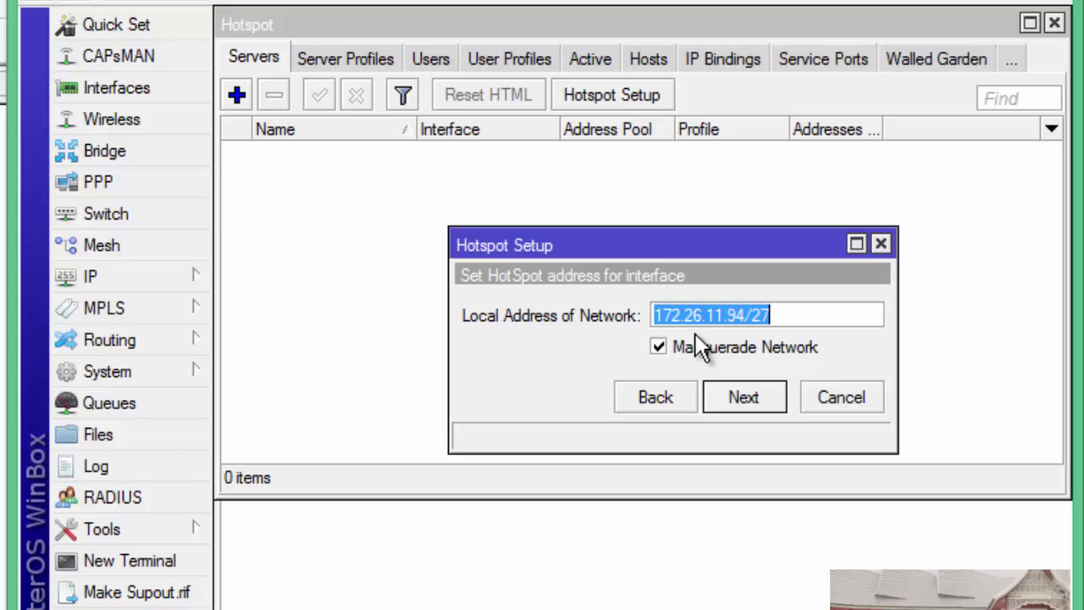
left_click(741, 404)
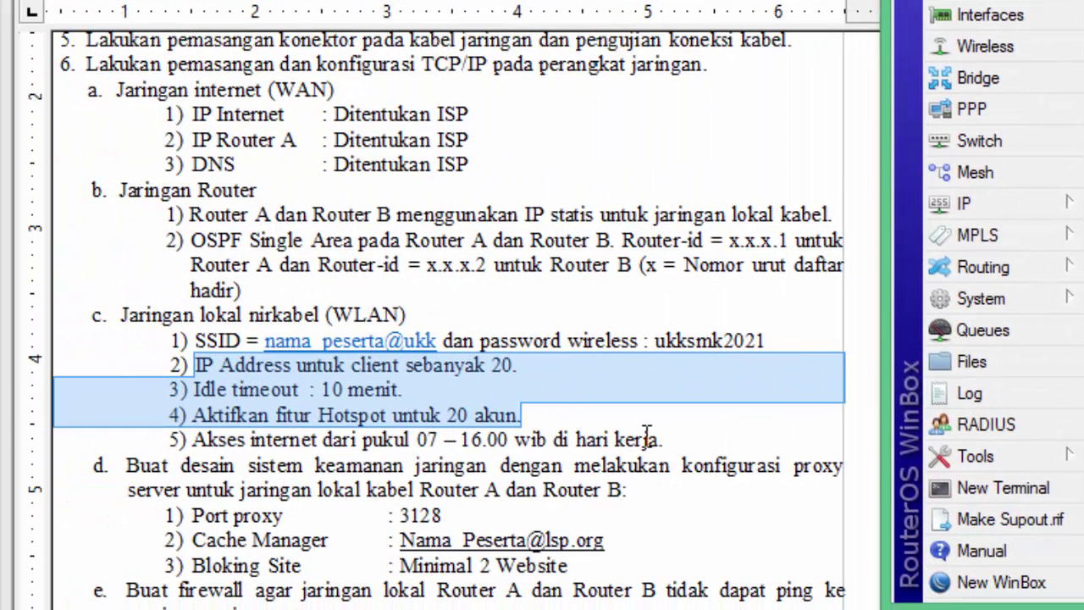
left_click(517, 371)
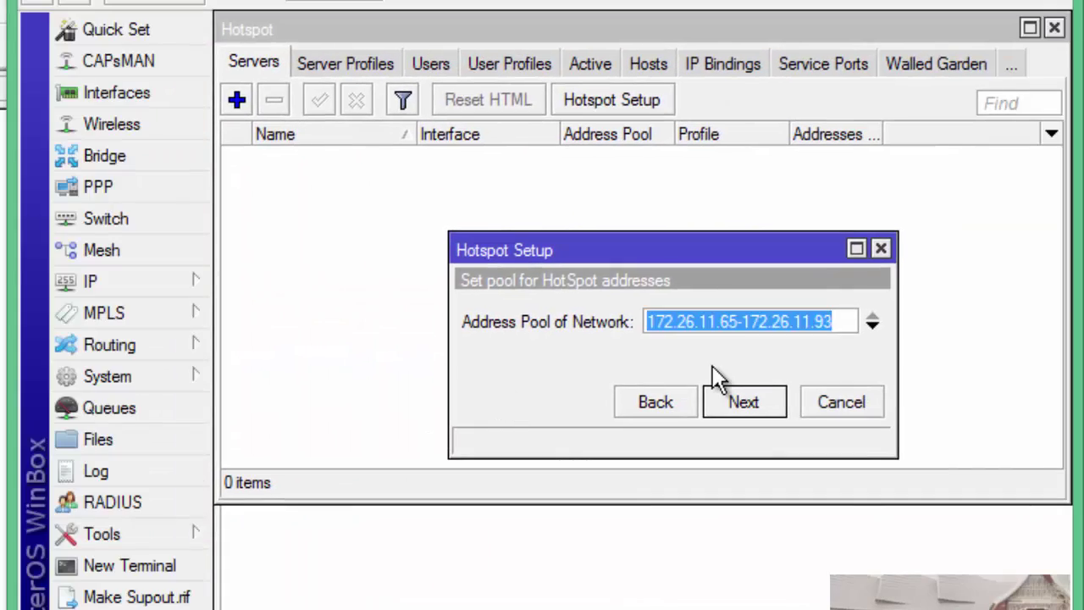
Set the hotspot address pool to 172.26.11.65–172.26.11.85, with no SSL certificate and SMTP 0.0.0.0
left_click(730, 322)
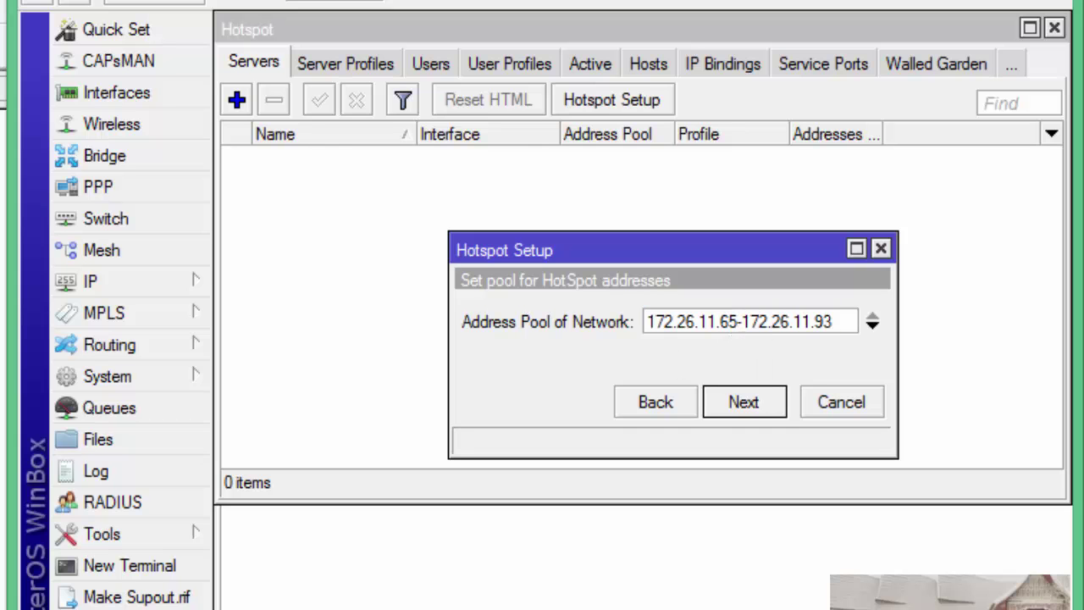
left_click_drag(815, 322, 836, 322)
type("85")
left_click(737, 407)
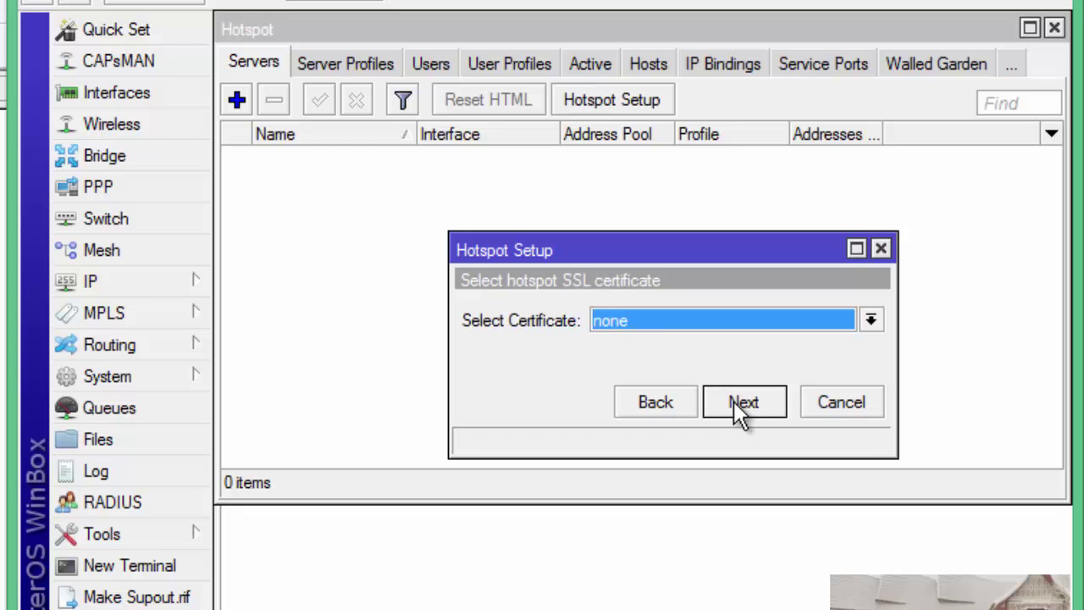
left_click(744, 401)
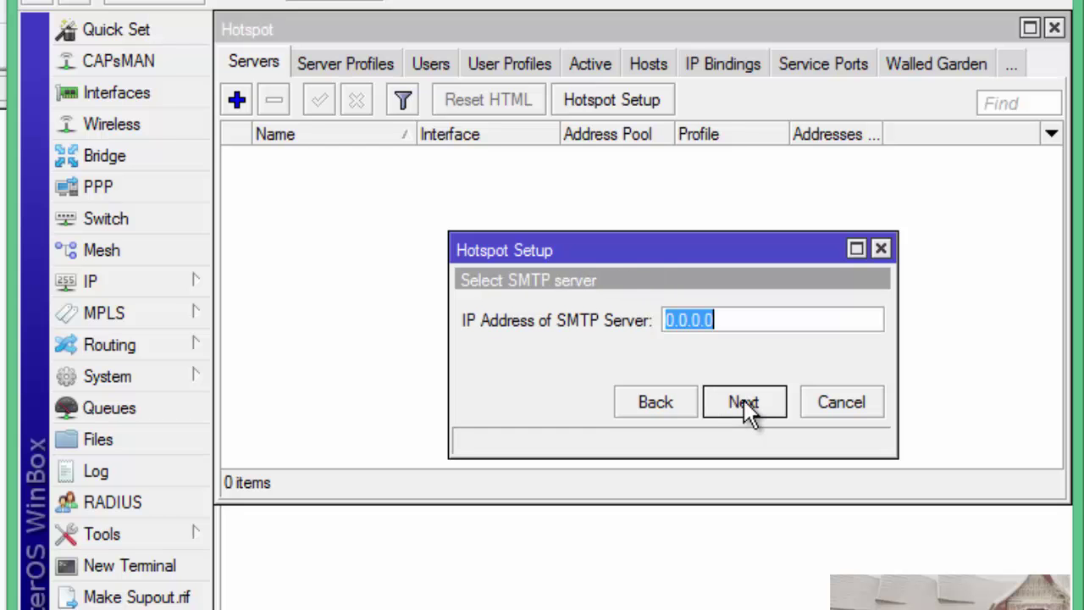
left_click(750, 405)
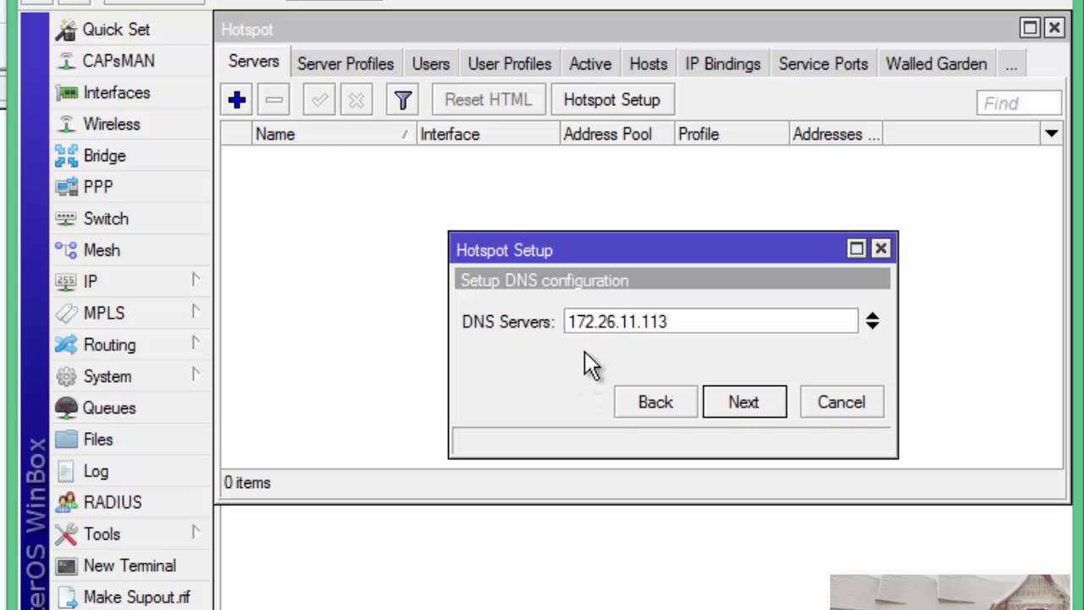
Accept DNS server 172.26.11.113, set DNS name ujian.son, and give the local user a password
left_click(739, 401)
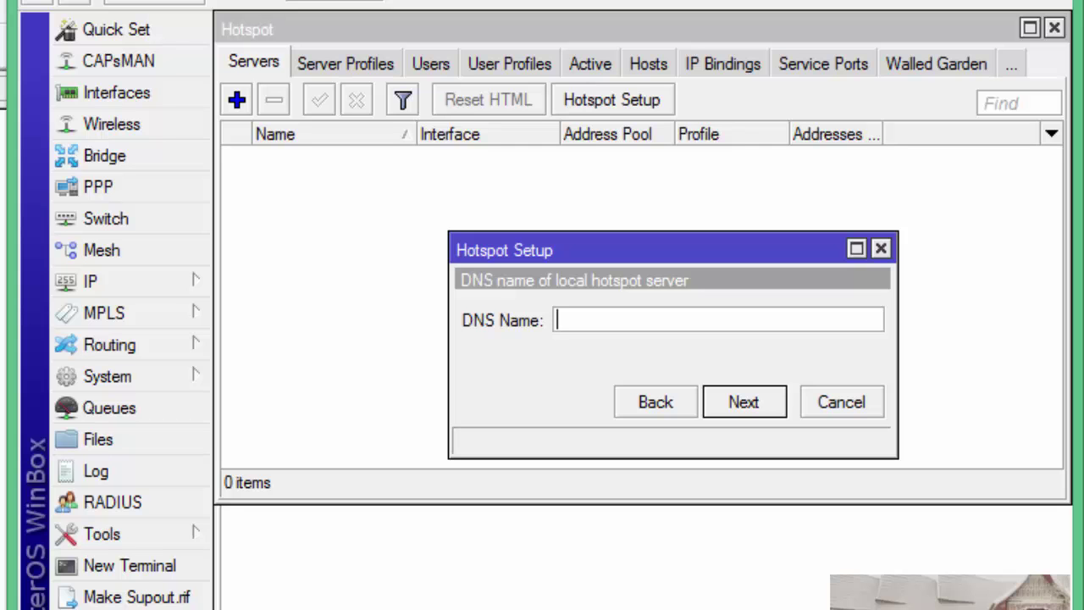
type("ujian.son")
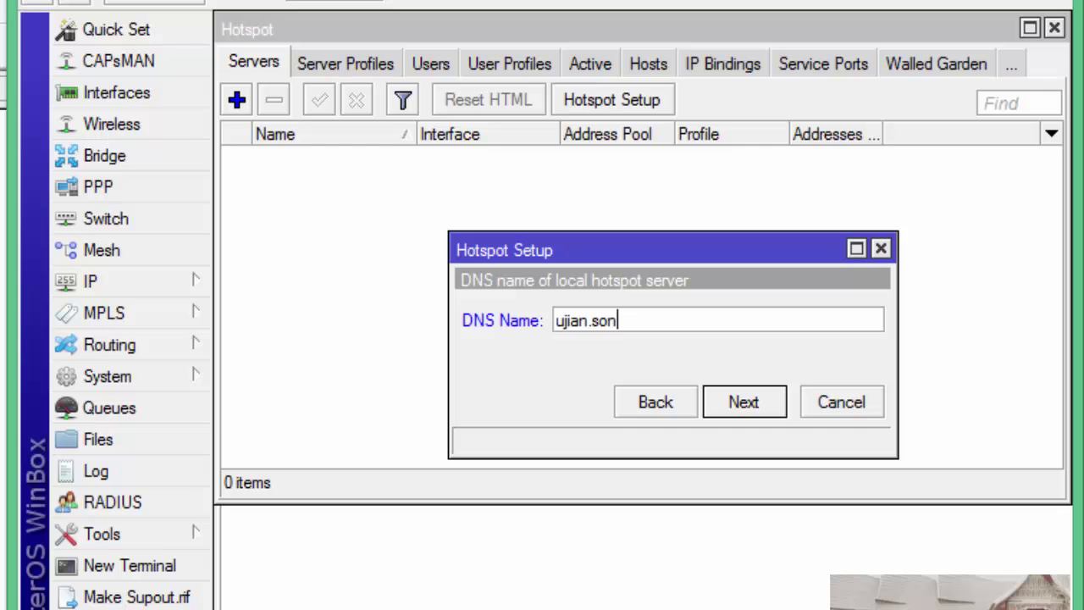
left_click(735, 401)
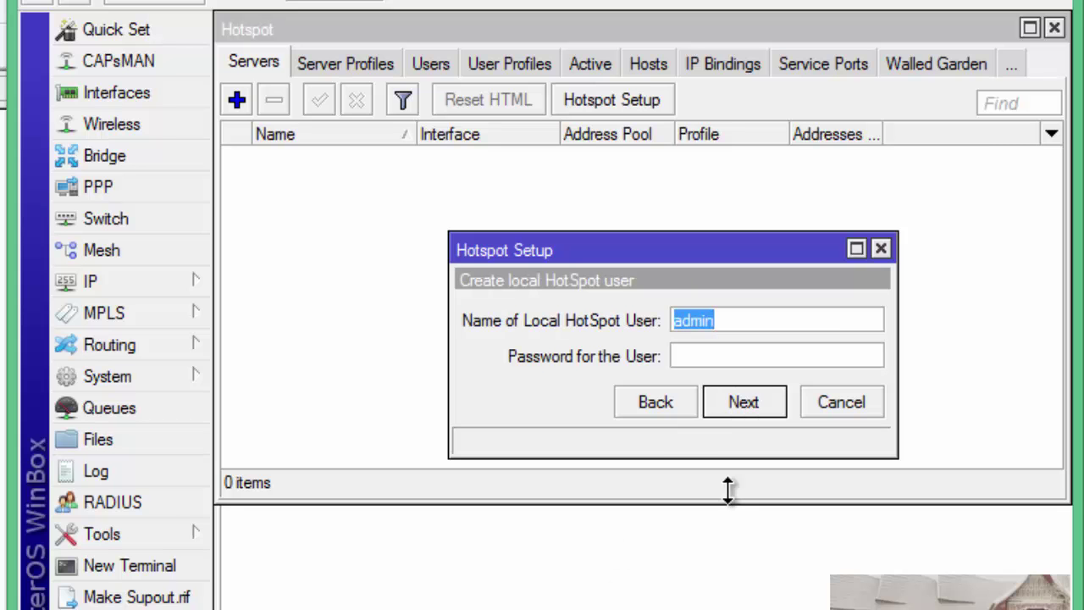
left_click(701, 356)
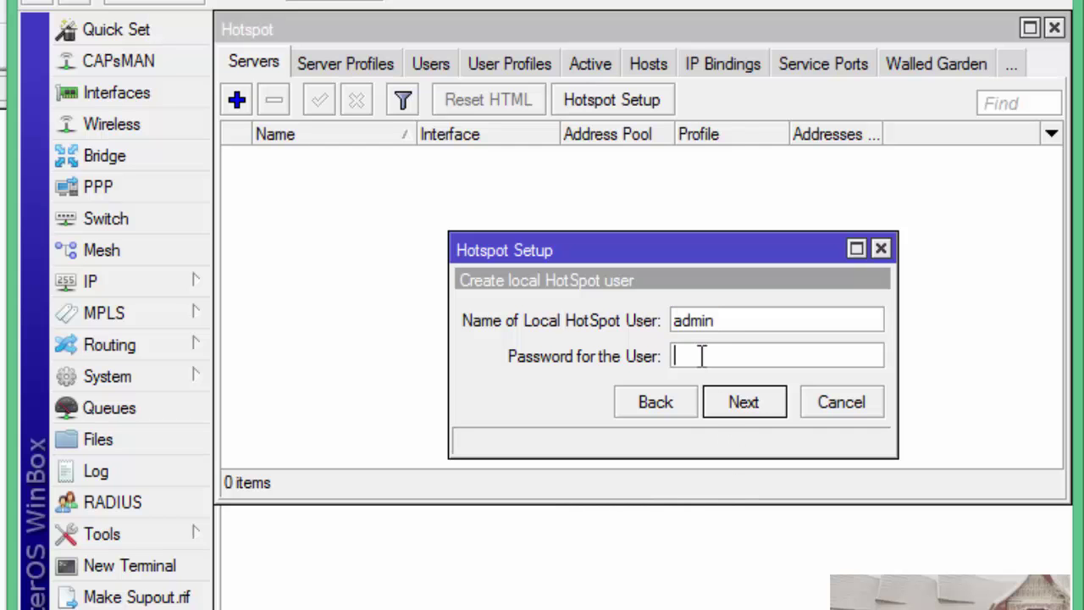
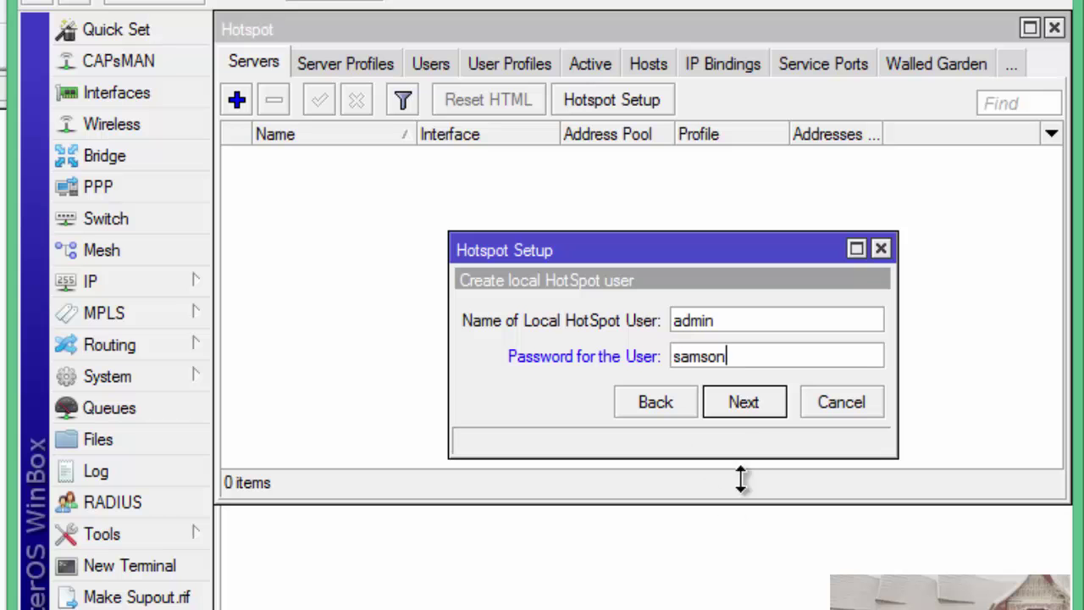
left_click(743, 407)
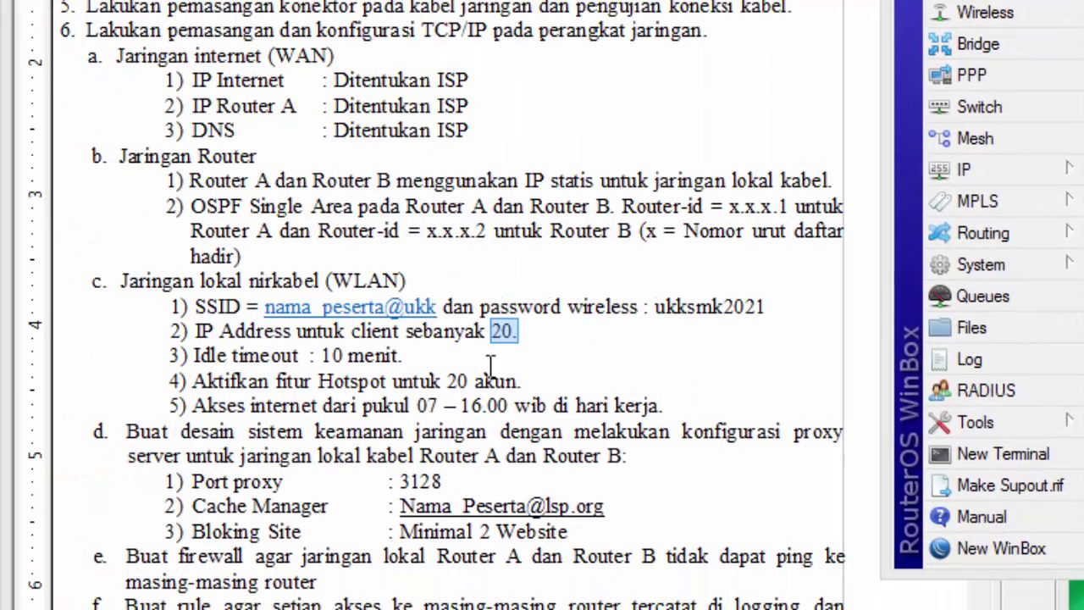
Highlight the 'Idle timeout : 10 menit.' line in the task sheet
left_click(541, 342)
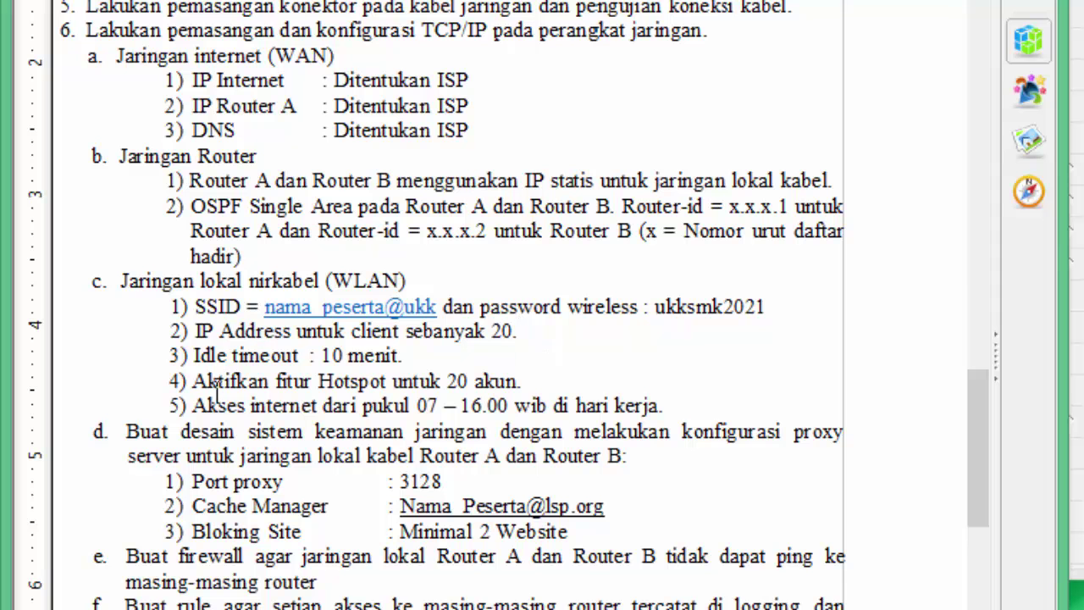
left_click_drag(194, 349, 414, 354)
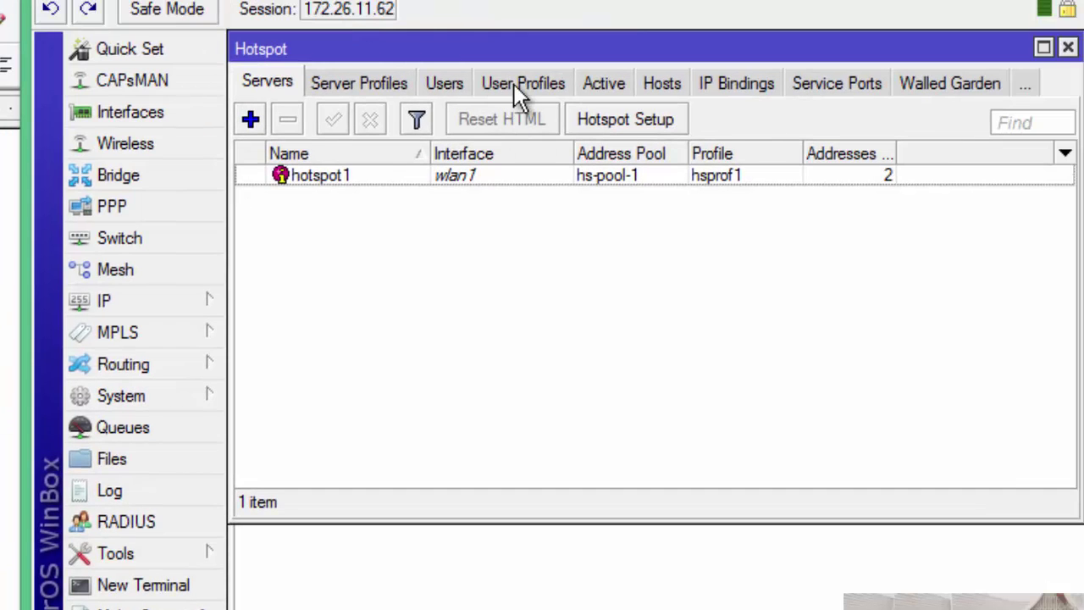
Create user profile uprof1 with pool hs-pool-1 and 00:10:00 idle timeout, then mark the 20-accounts requirement
left_click(516, 82)
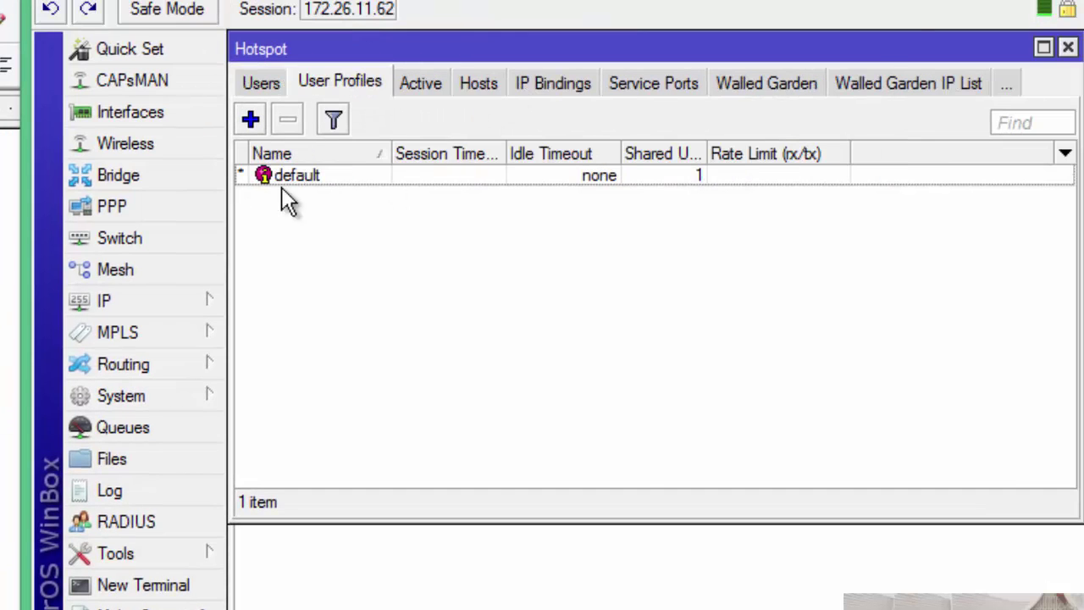
left_click(250, 121)
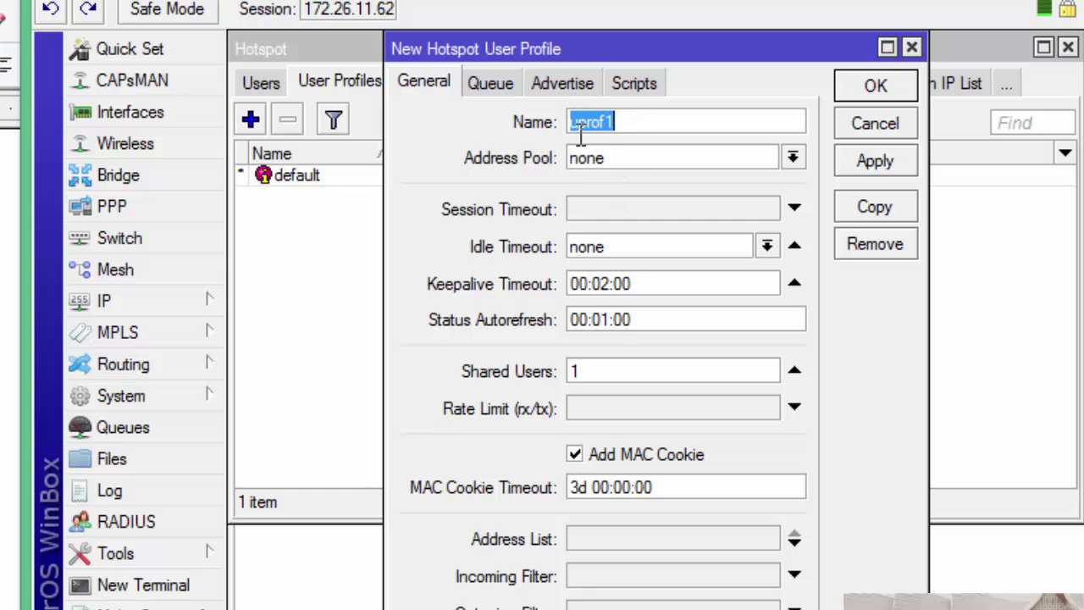
left_click(793, 158)
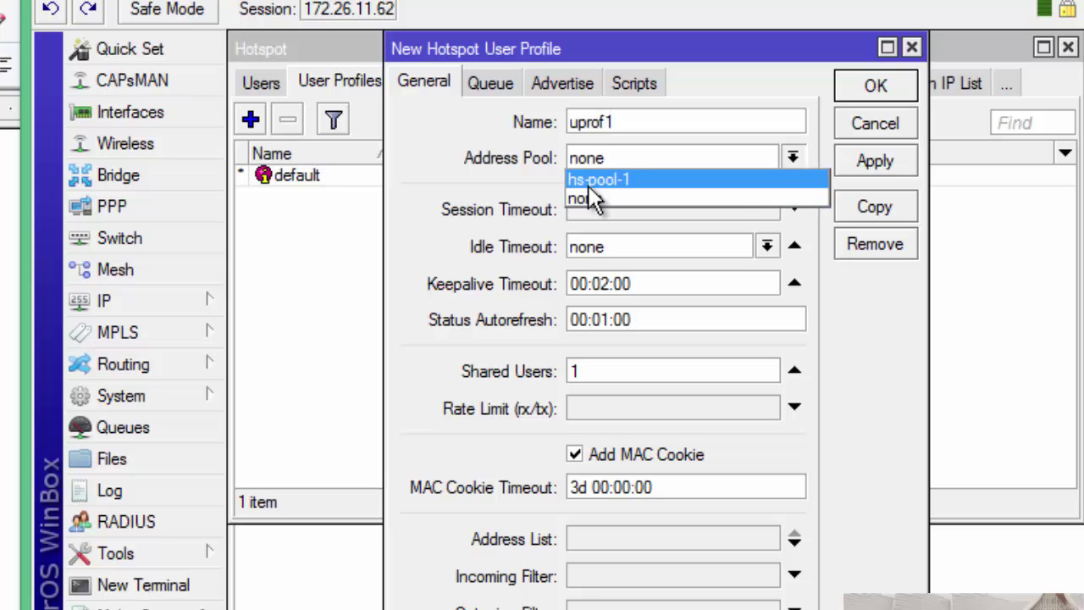
left_click(588, 183)
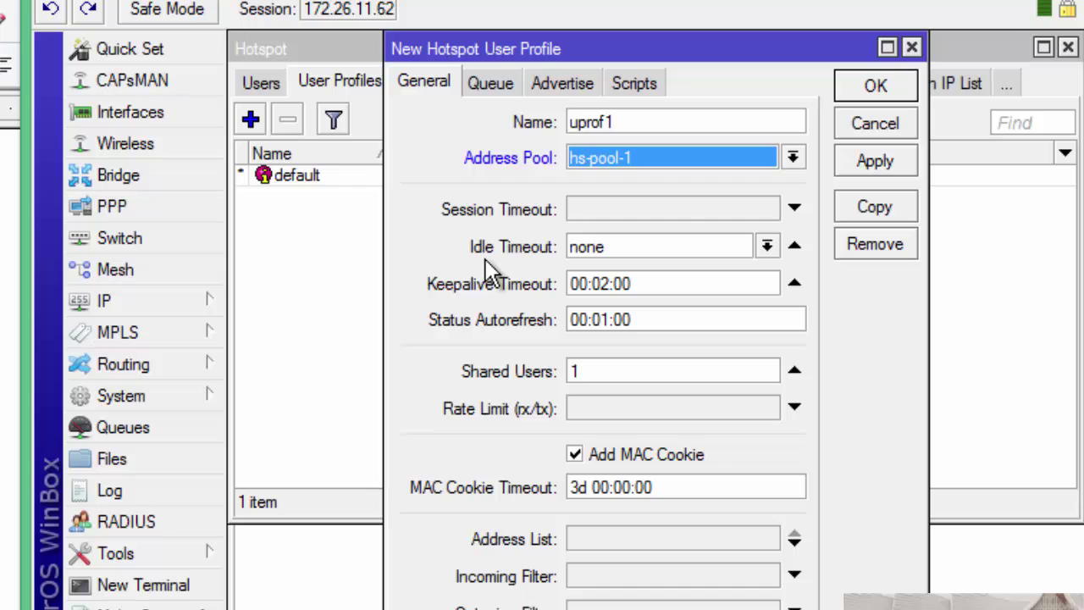
left_click_drag(608, 245, 486, 244)
type("00:10:00")
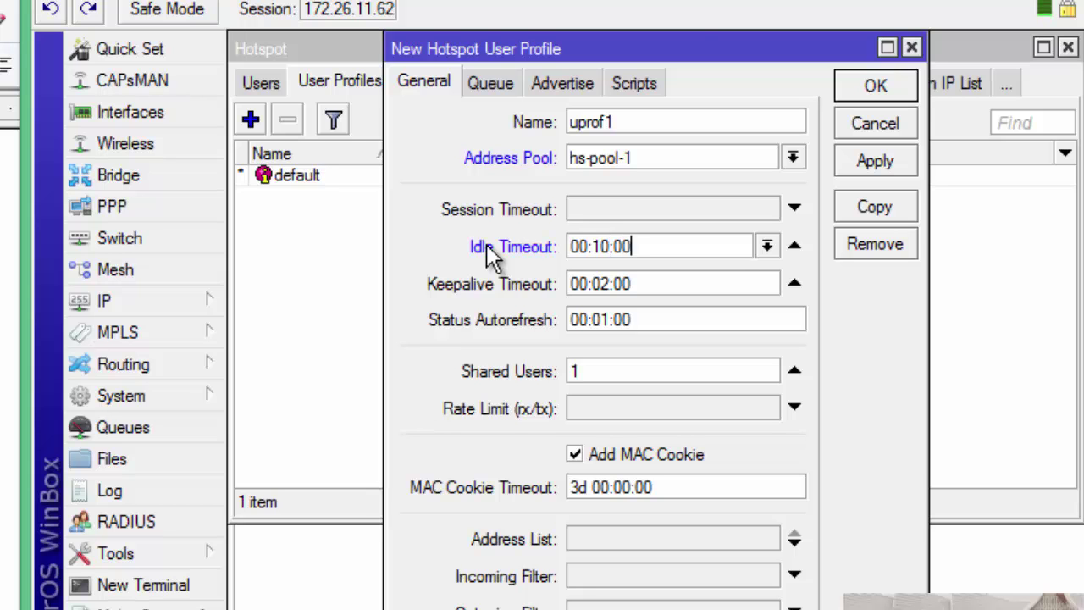
left_click(864, 90)
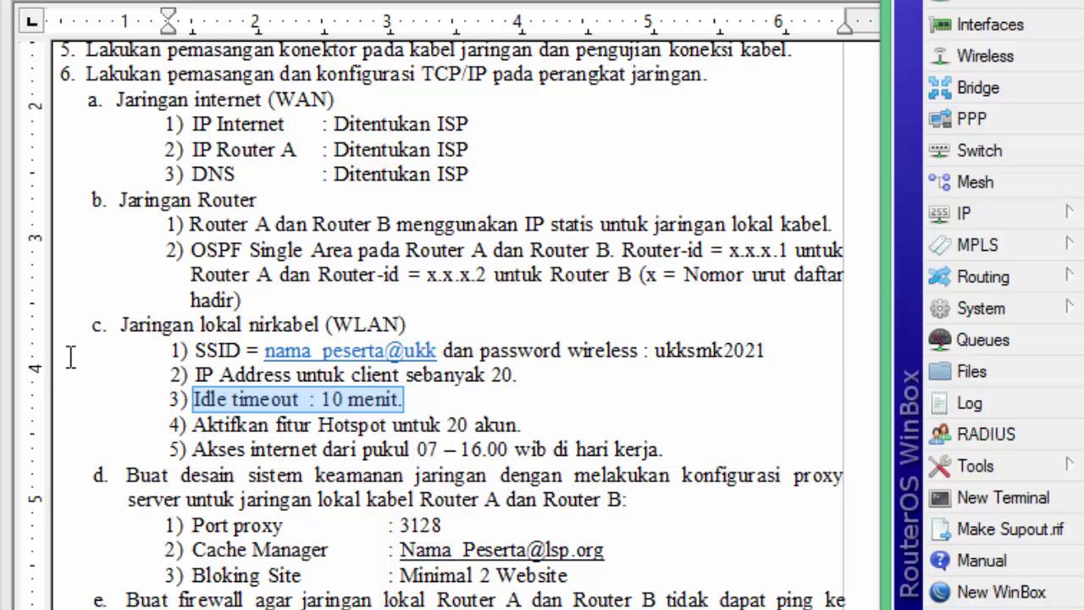
left_click_drag(193, 425, 514, 428)
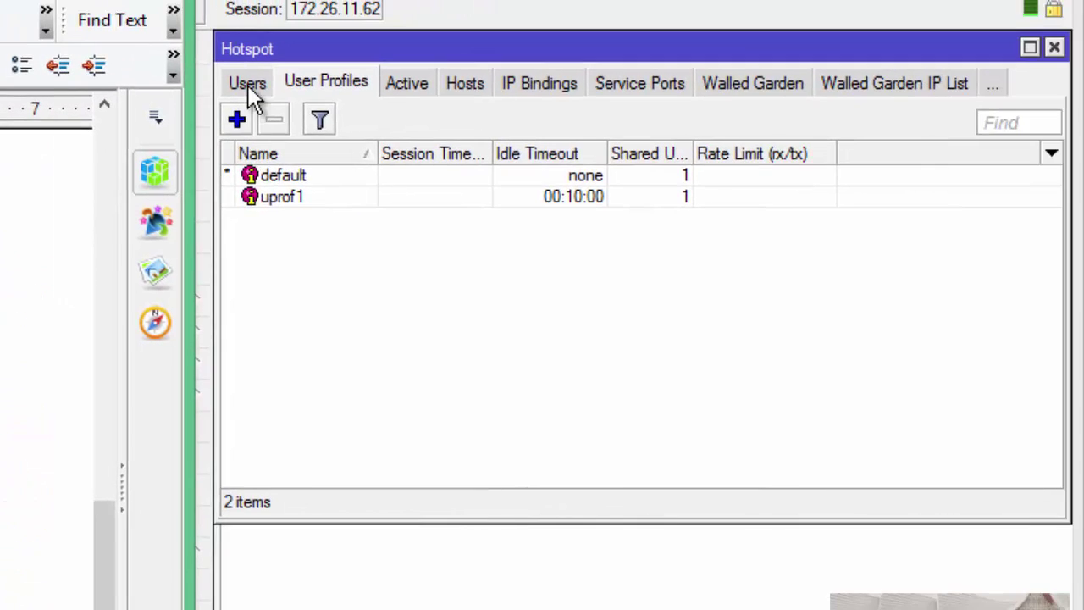
Add the first hotspot user with its password and the uprof1 profile
left_click(247, 85)
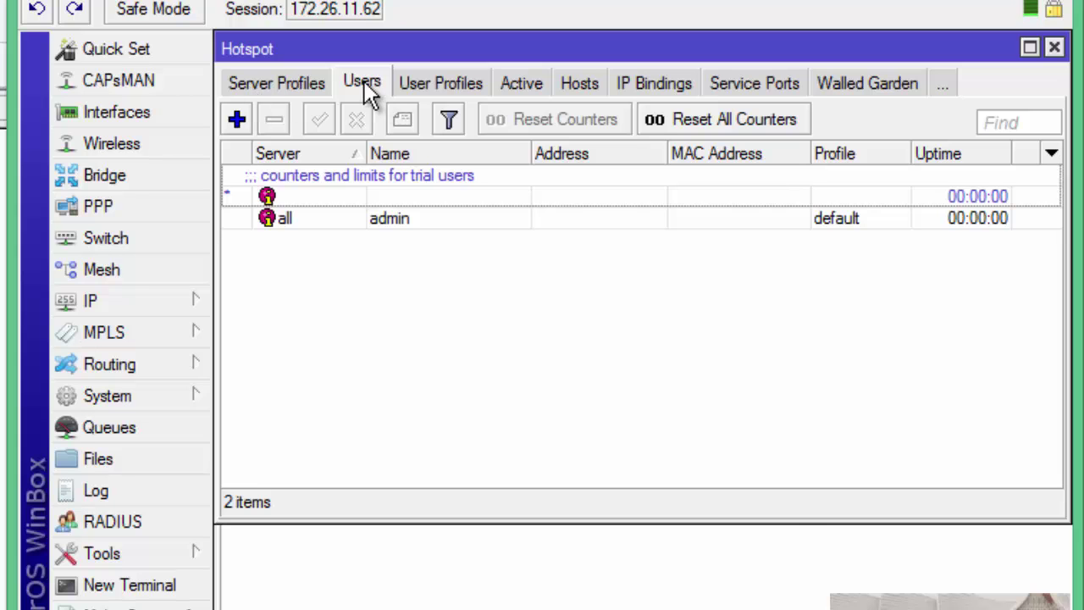
left_click(237, 118)
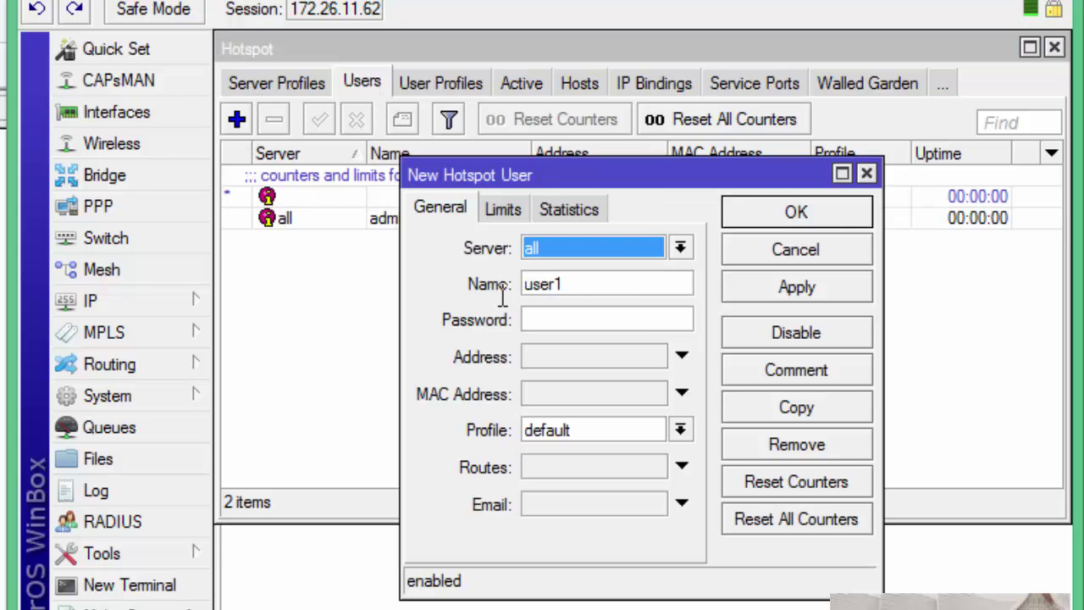
left_click(561, 320)
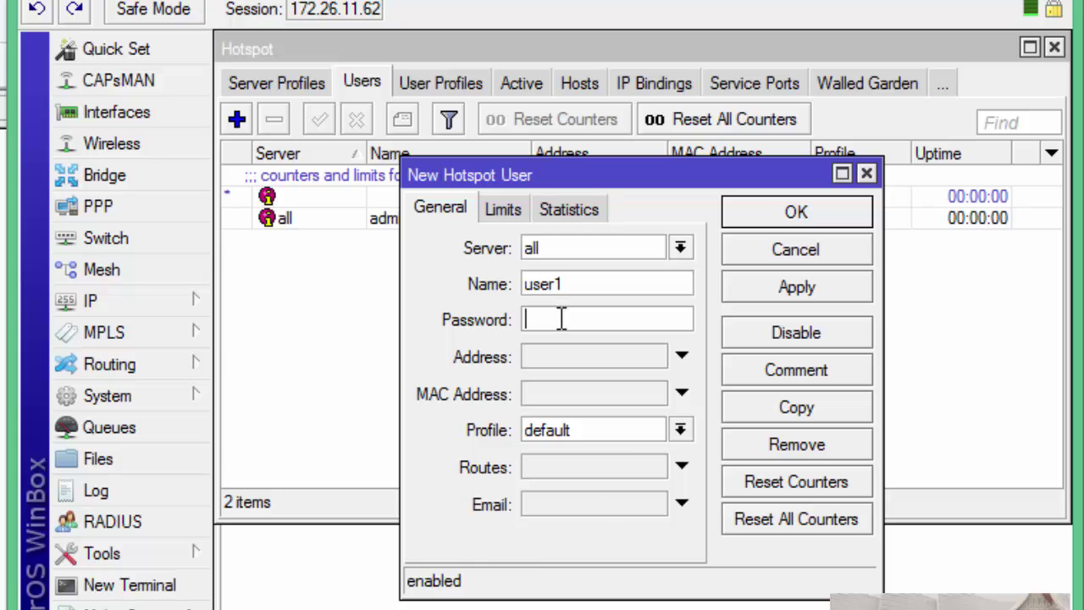
type("1")
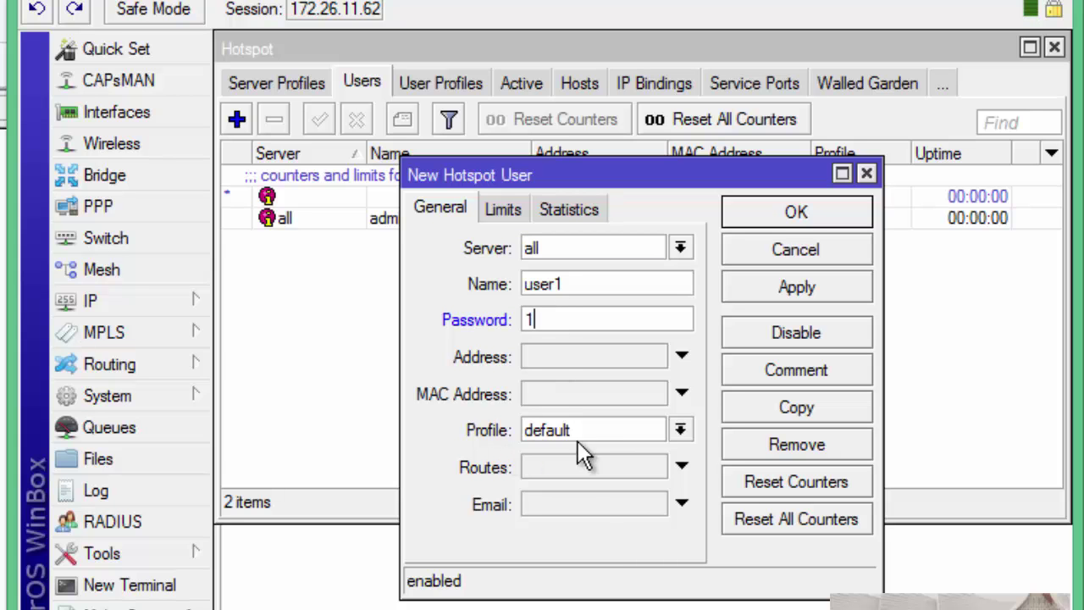
left_click(679, 430)
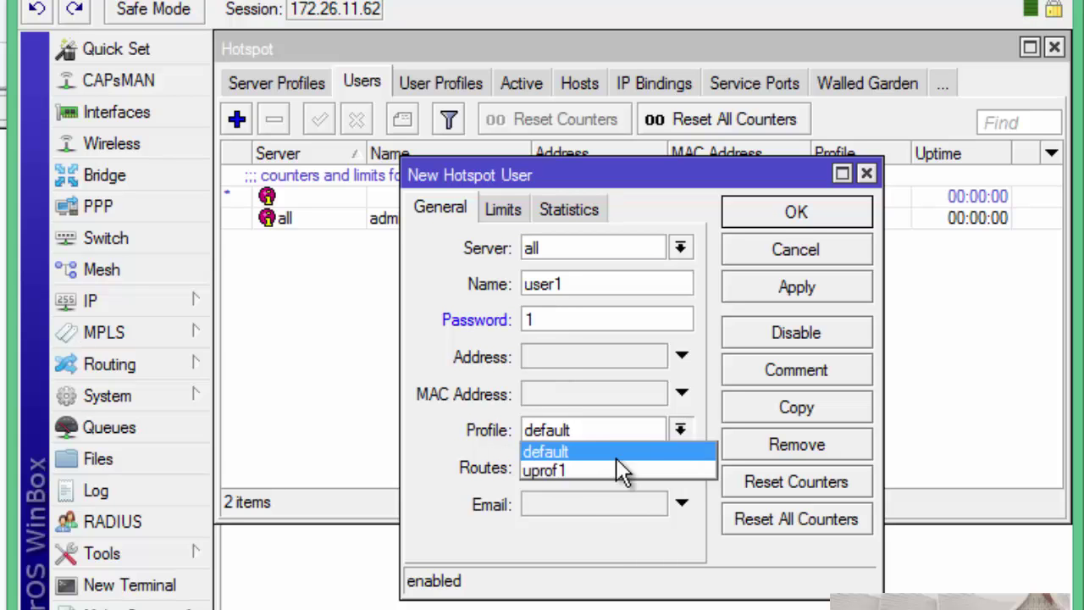
left_click(565, 473)
left_click(776, 291)
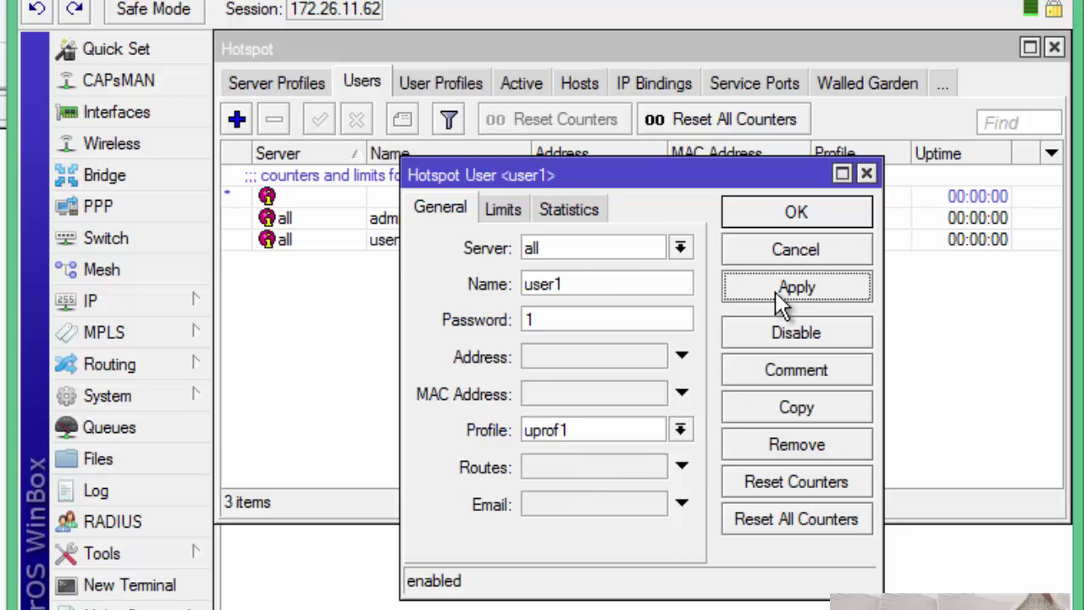
Copy it into a second and third user, each given a new password
left_click(765, 405)
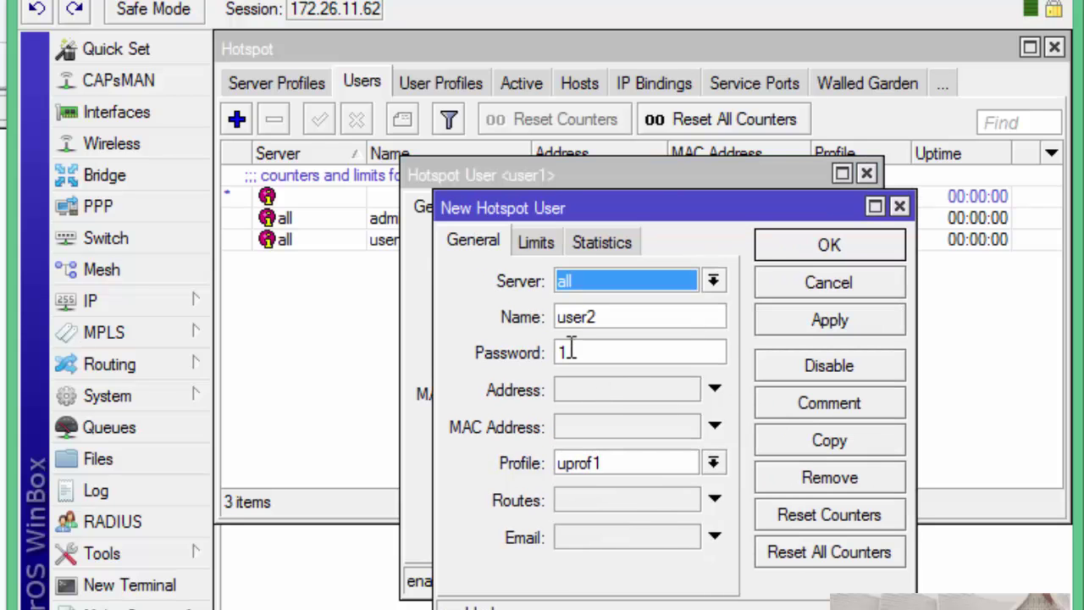
double_click(563, 353)
type("2")
left_click(843, 322)
left_click(767, 439)
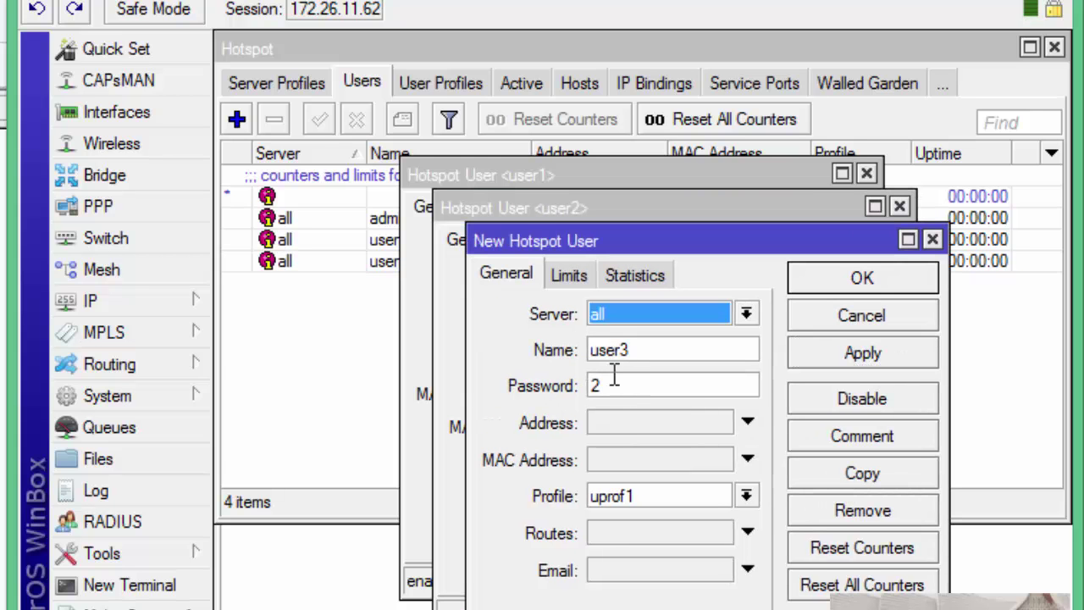
double_click(606, 385)
type("3")
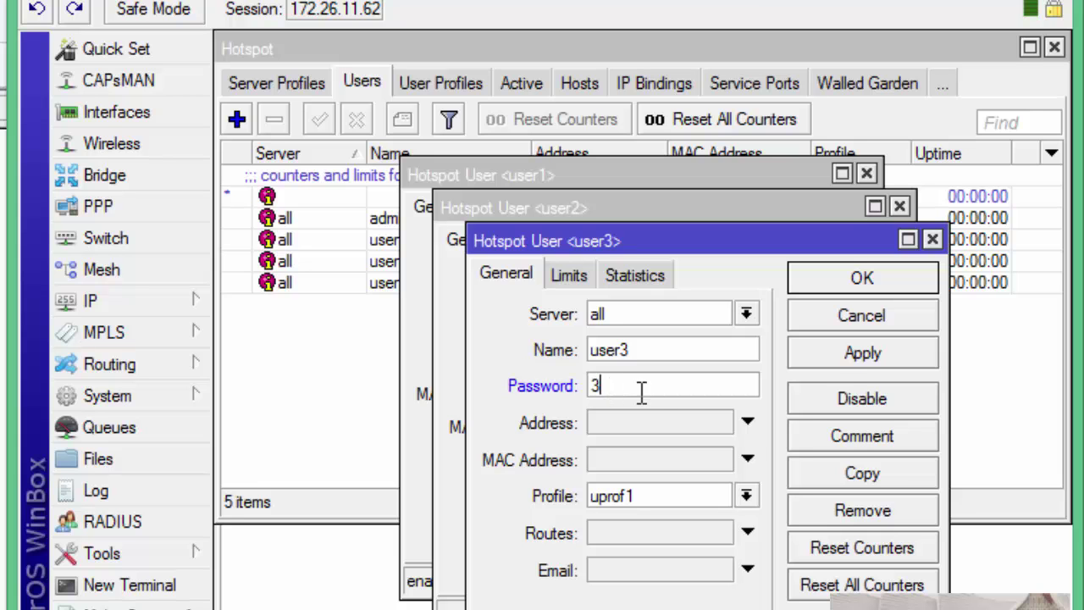
left_click(833, 356)
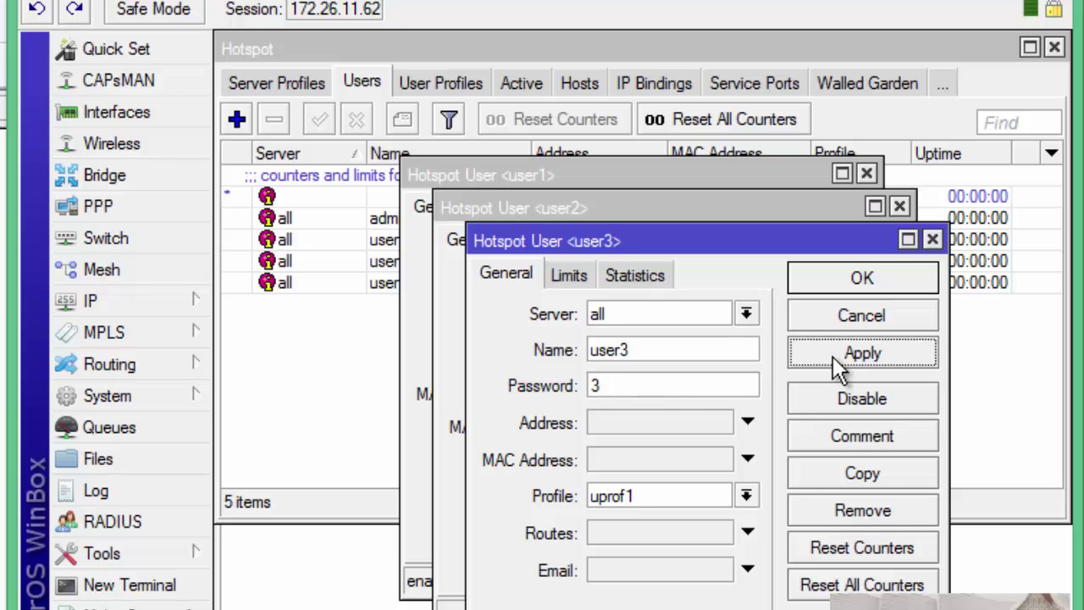
Copy into a fourth and fifth user with new passwords, then close their windows
left_click(813, 470)
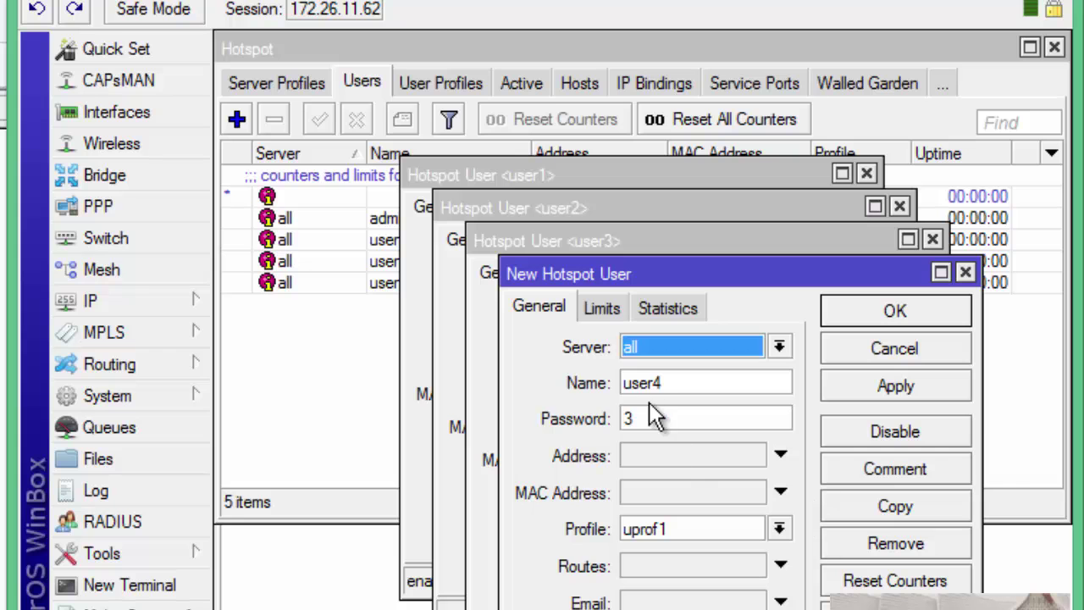
double_click(629, 418)
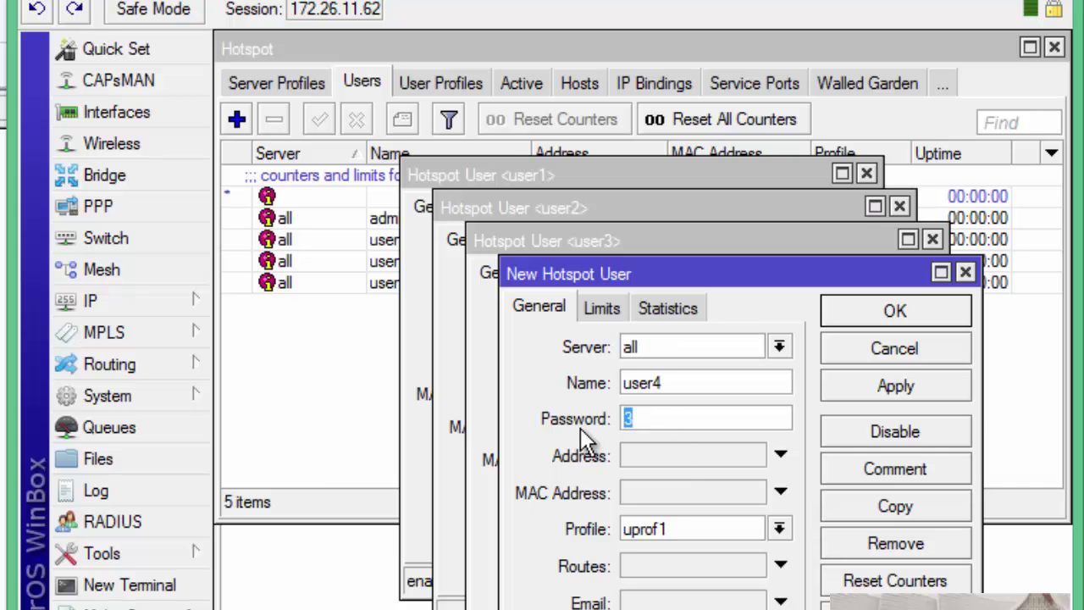
type("4")
left_click(921, 388)
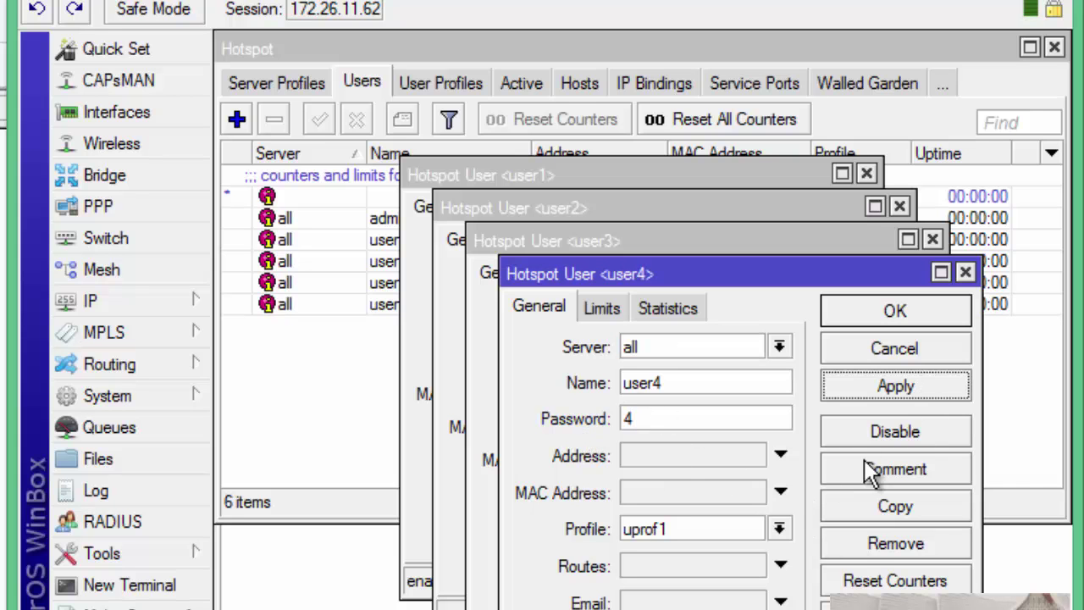
left_click(864, 508)
left_click_drag(674, 193, 623, 224)
type("5")
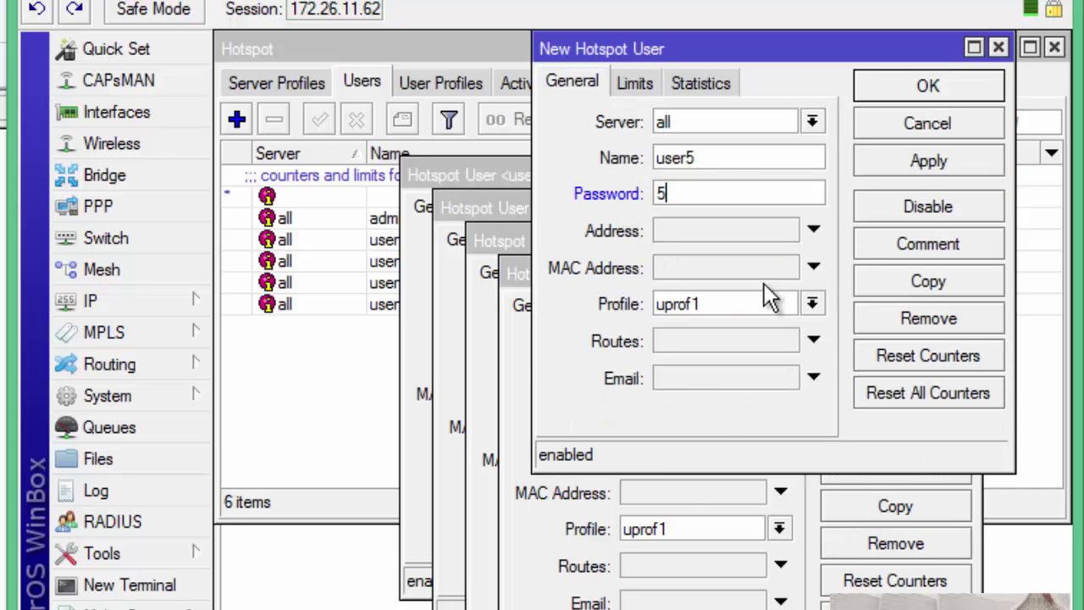
left_click(926, 87)
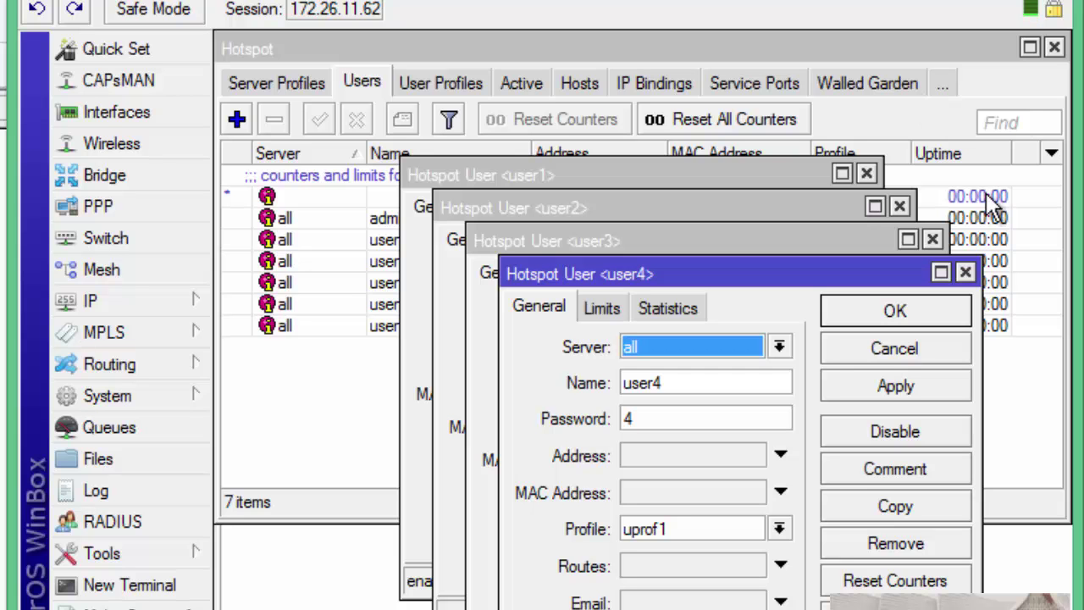
left_click(965, 272)
left_click(932, 241)
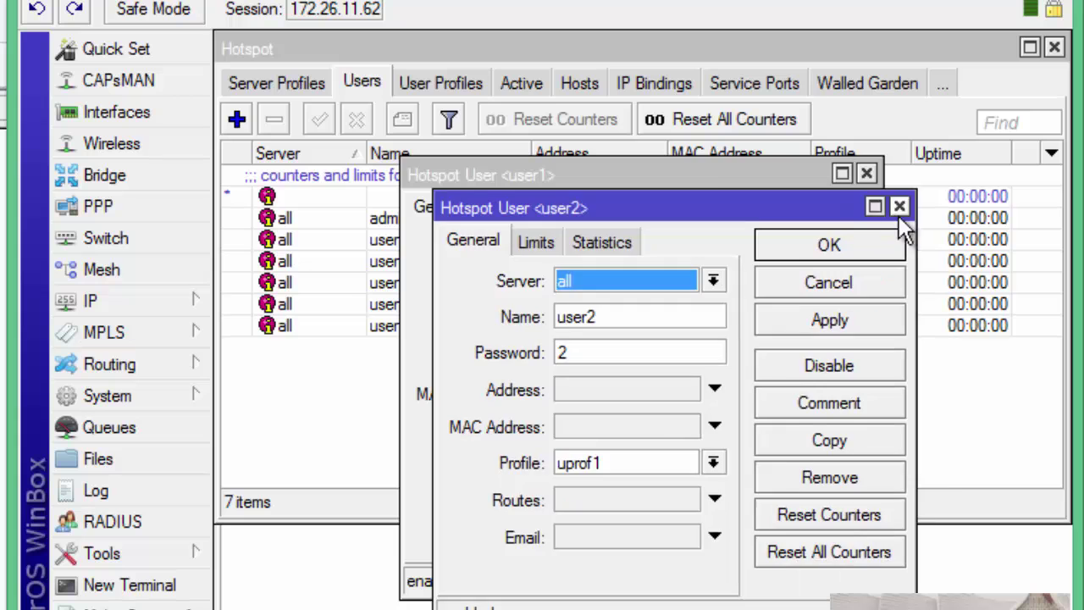
Close the remaining user windows and join the hotspot Wi-Fi without auto-connect, entering its security key
left_click(901, 207)
left_click(866, 174)
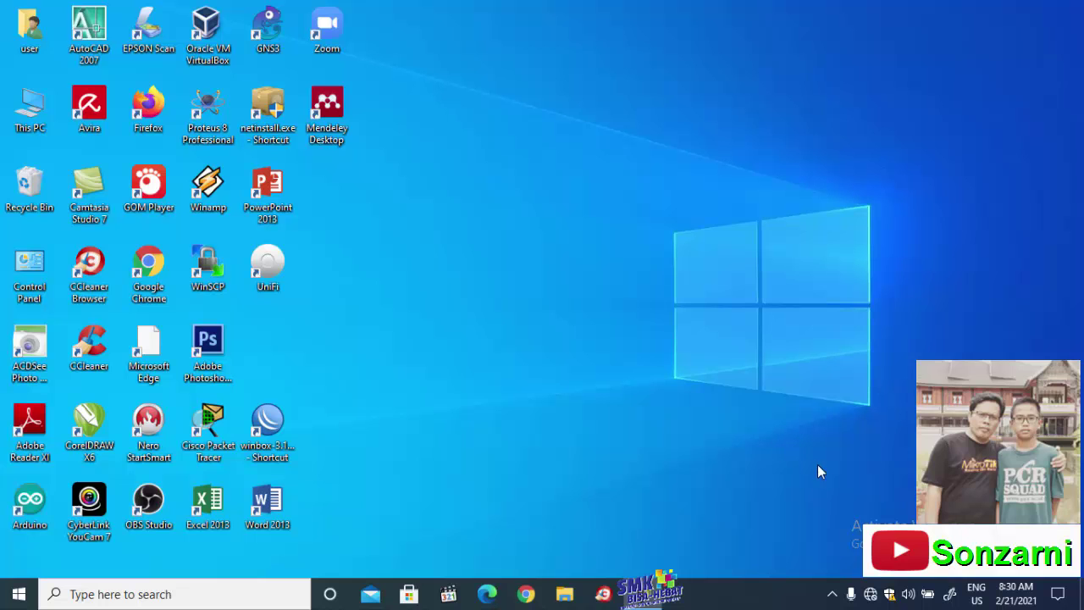
left_click(871, 594)
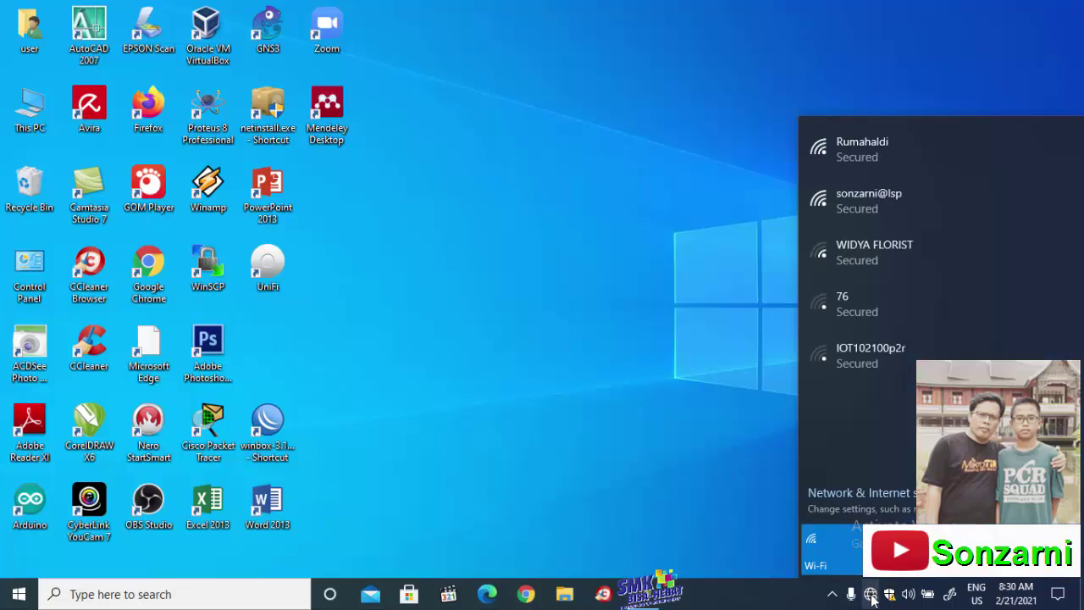
left_click(864, 208)
left_click(898, 237)
left_click(978, 272)
left_click(912, 331)
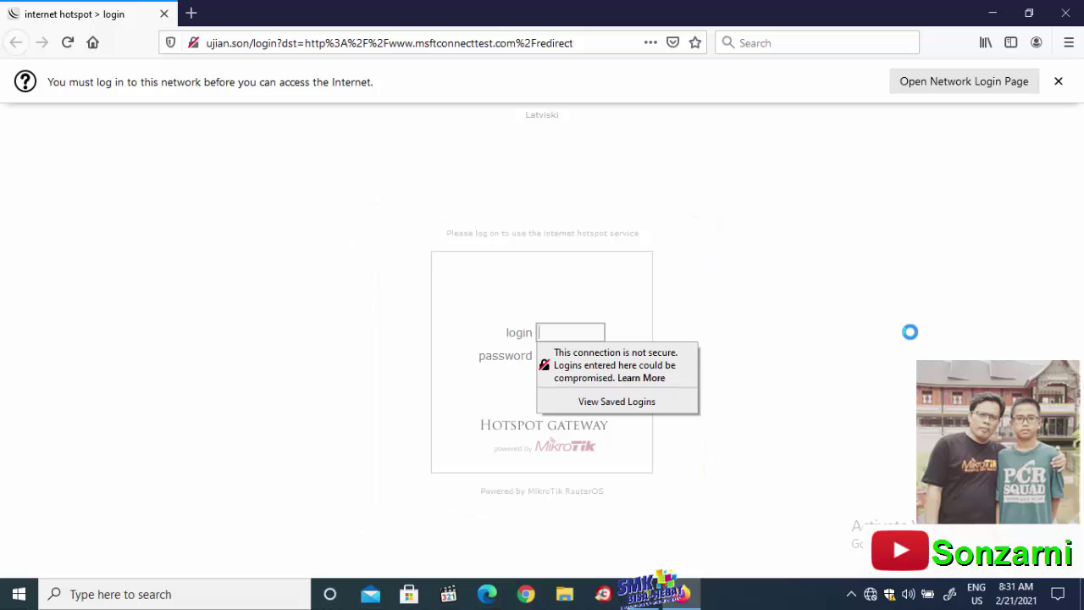
Open Command Prompt from search and list the network configuration with ipconfig/all
left_click(66, 596)
type("cmd")
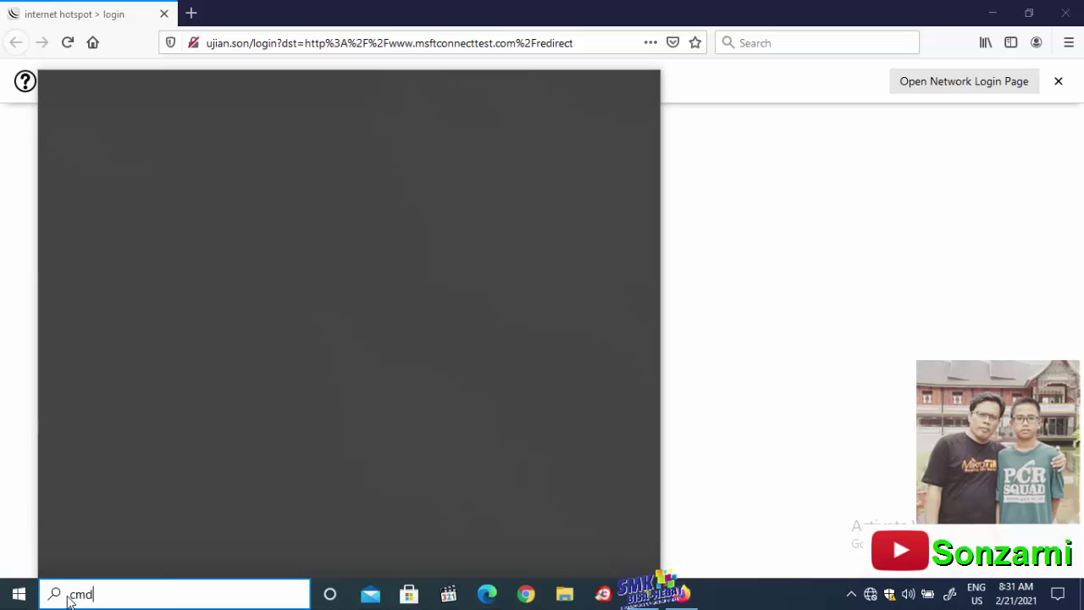
key("Return")
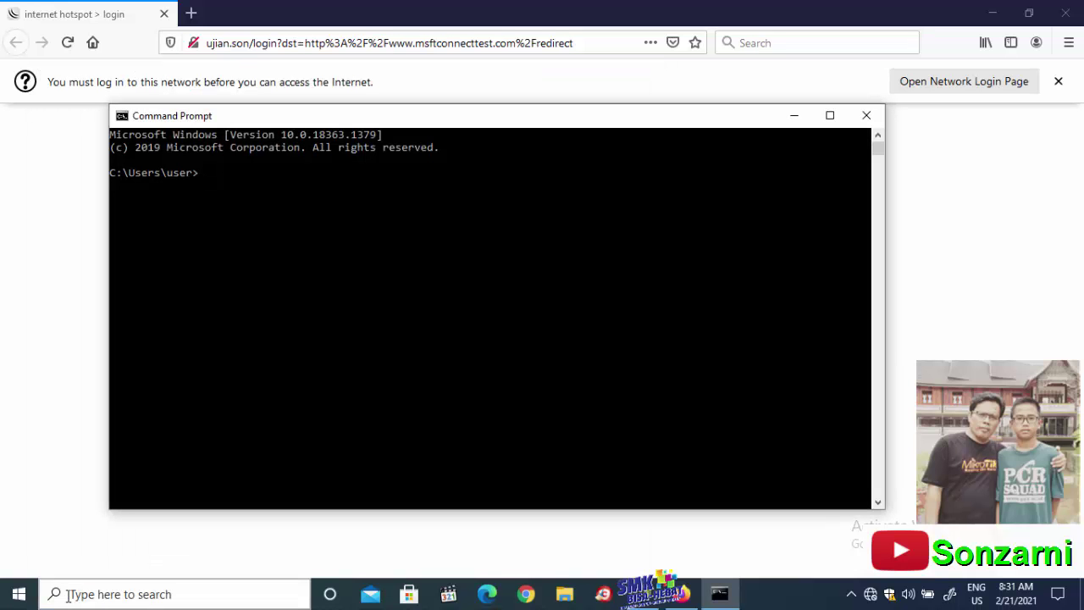
type("ipconfig/all")
key("Return")
Copy the default gateway and ping 172.26.11.94, which returns Destination net unreachable
left_click_drag(358, 287, 431, 292)
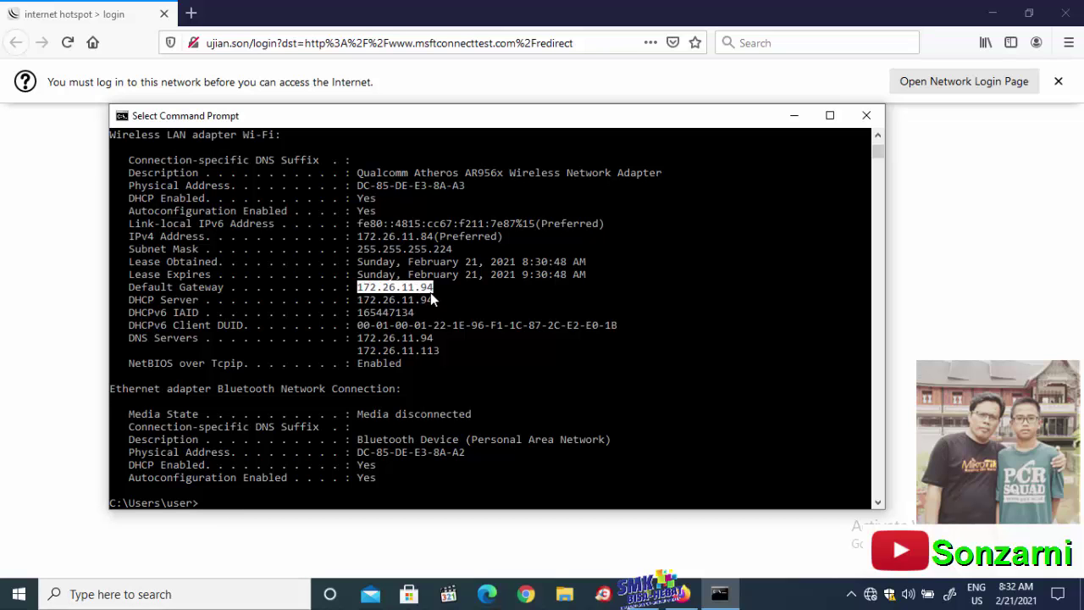
right_click(284, 457)
type("ping 172.26.11.94")
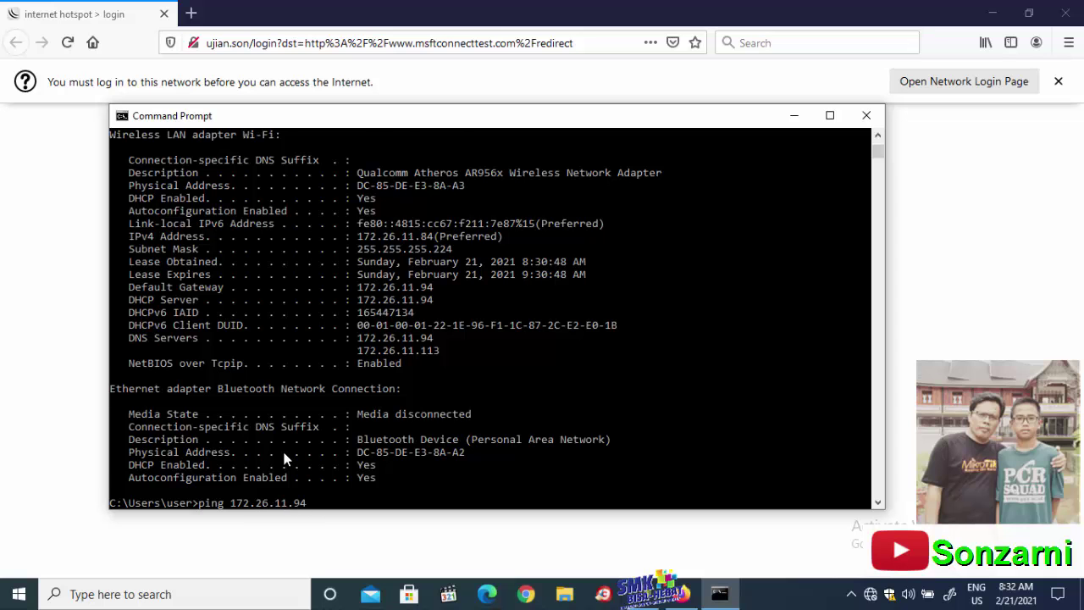
key("Return")
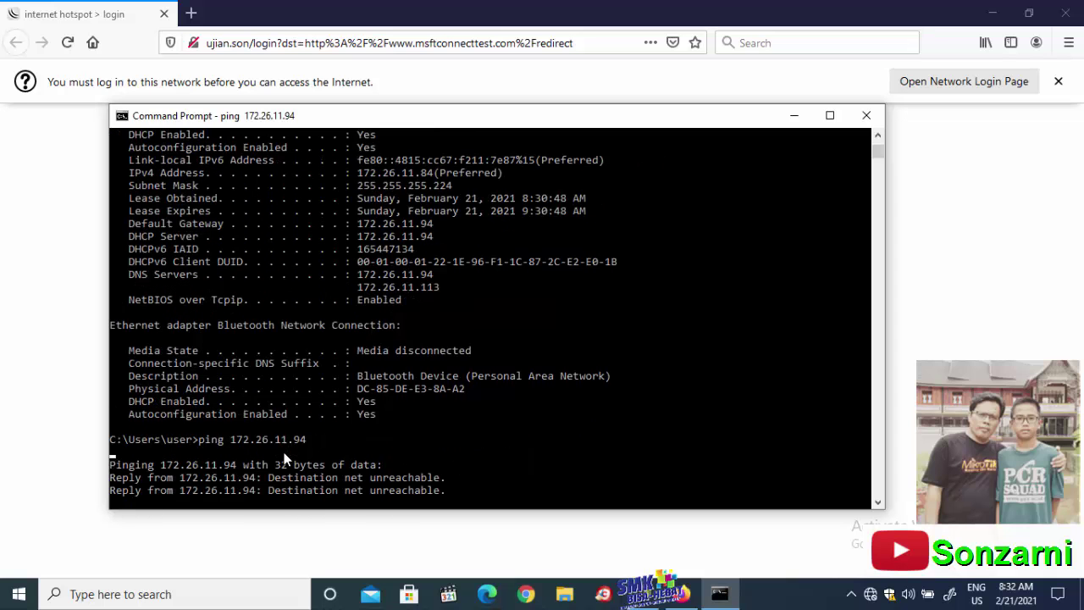
key("Return")
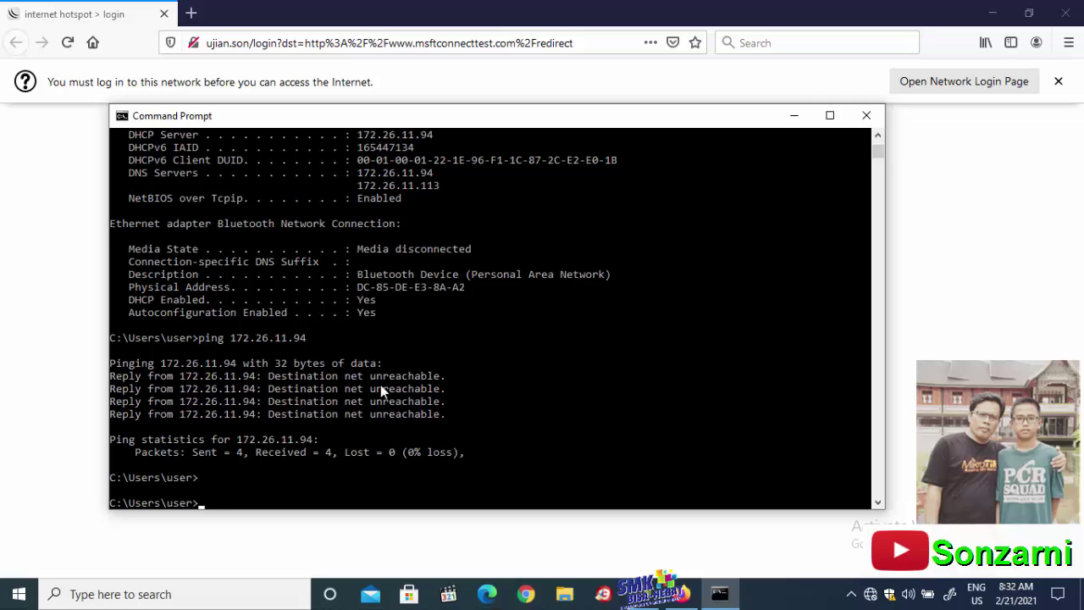
On the hotspot login page, enter the first user's username and dismiss the insecure-connection warning
left_click(791, 121)
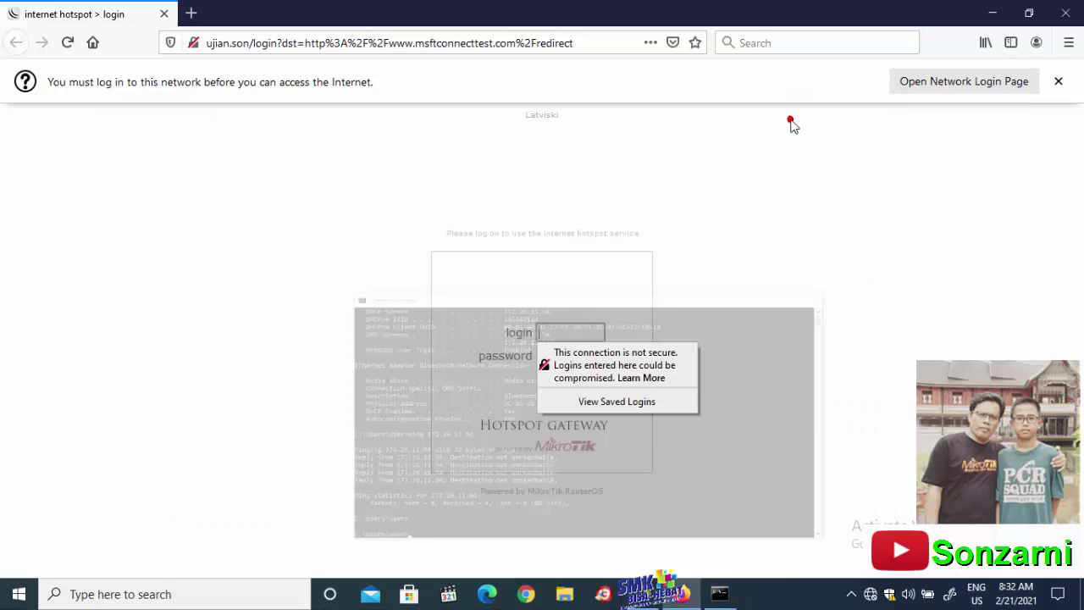
left_click(582, 329)
type("user1")
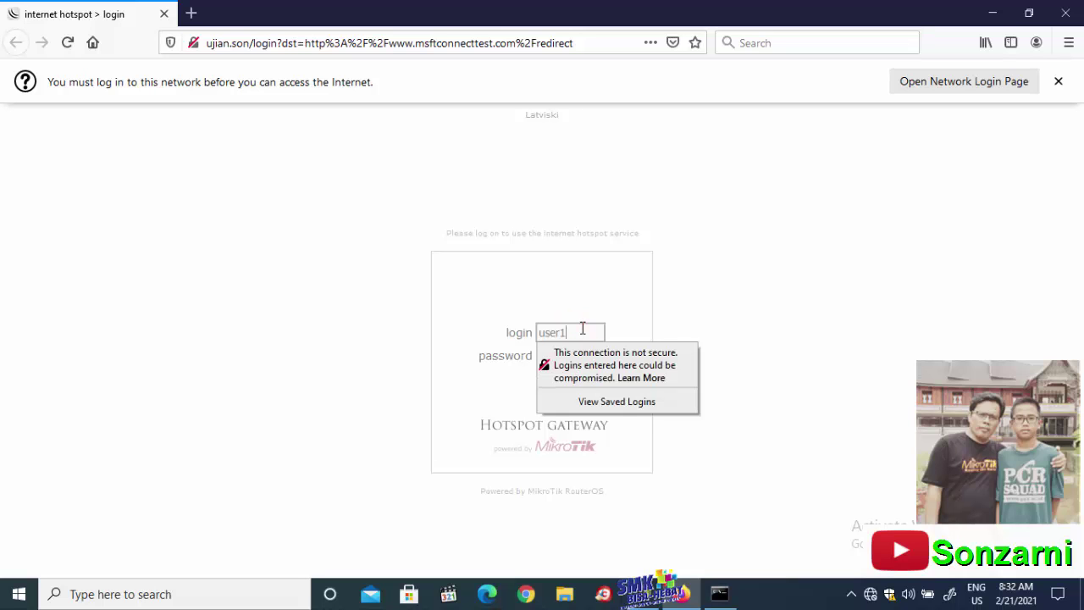
left_click(515, 391)
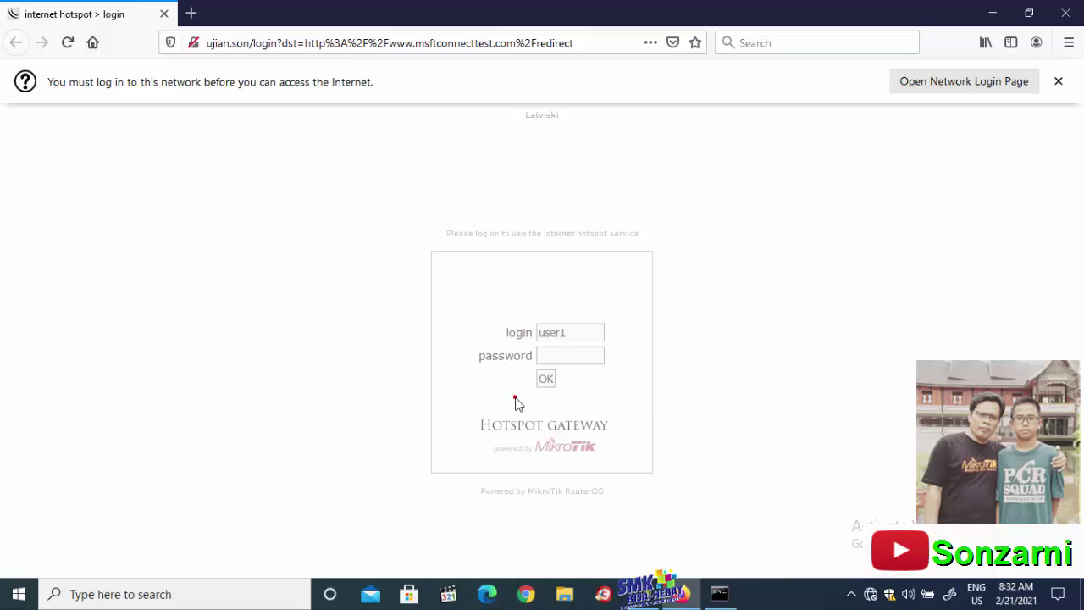
Enter the user's password and log in, then bring Command Prompt back with the last ping recalled
left_click(549, 357)
type("1")
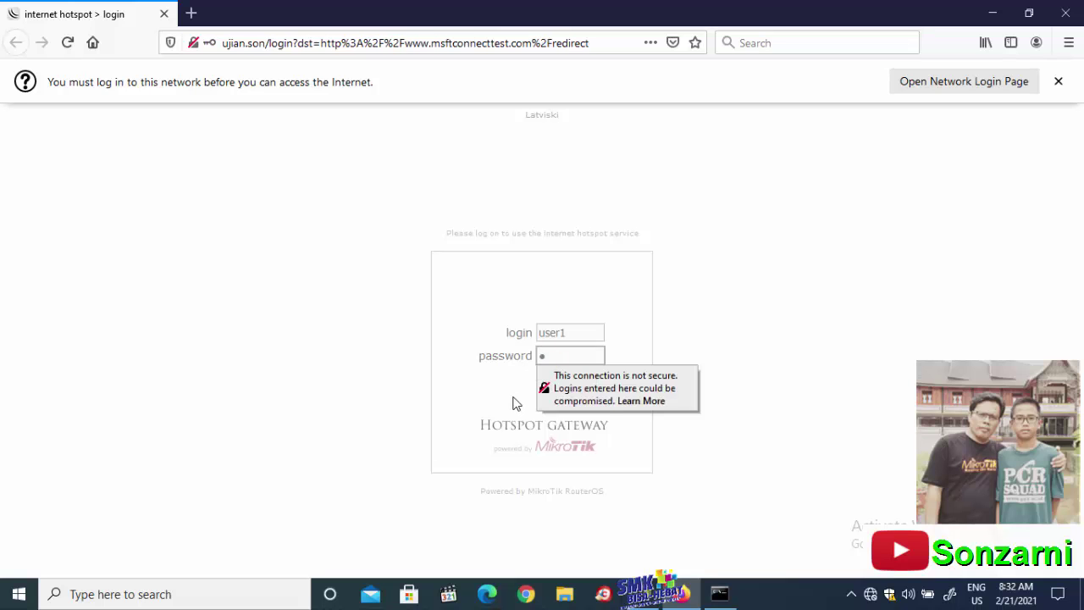
left_click(515, 396)
left_click(545, 379)
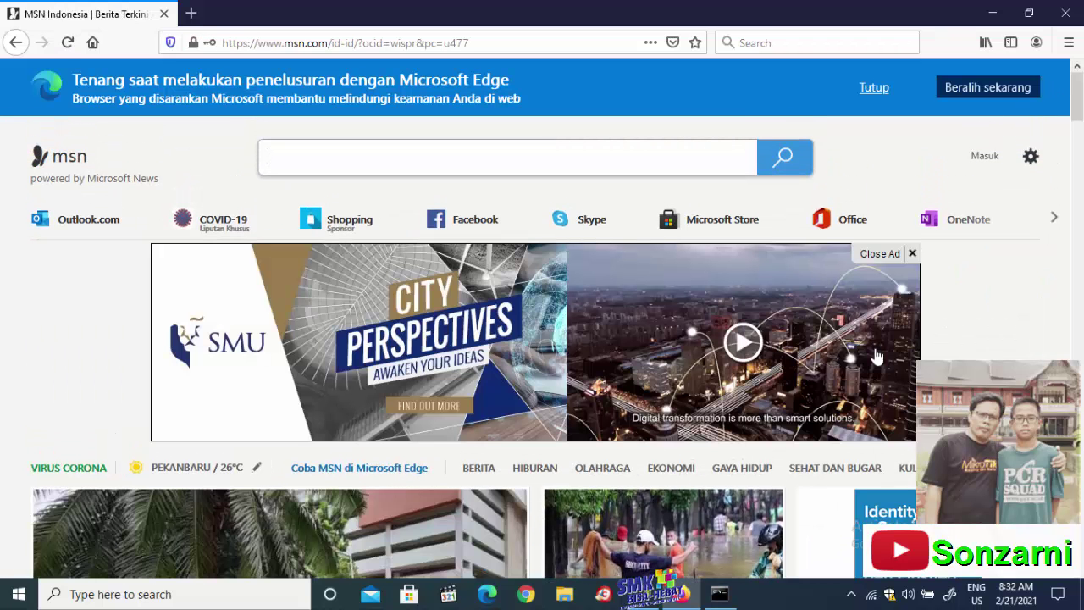
left_click(719, 593)
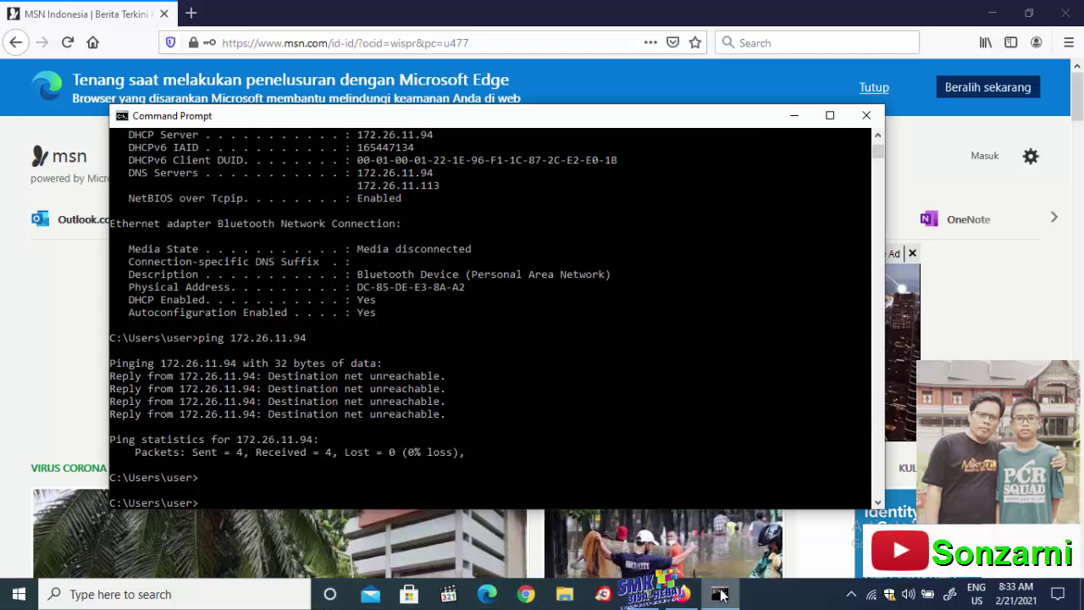
key("Up")
Rerun the ping to gateway 172.26.11.94 and ping 8.8.8.8, both now replying
key("Return")
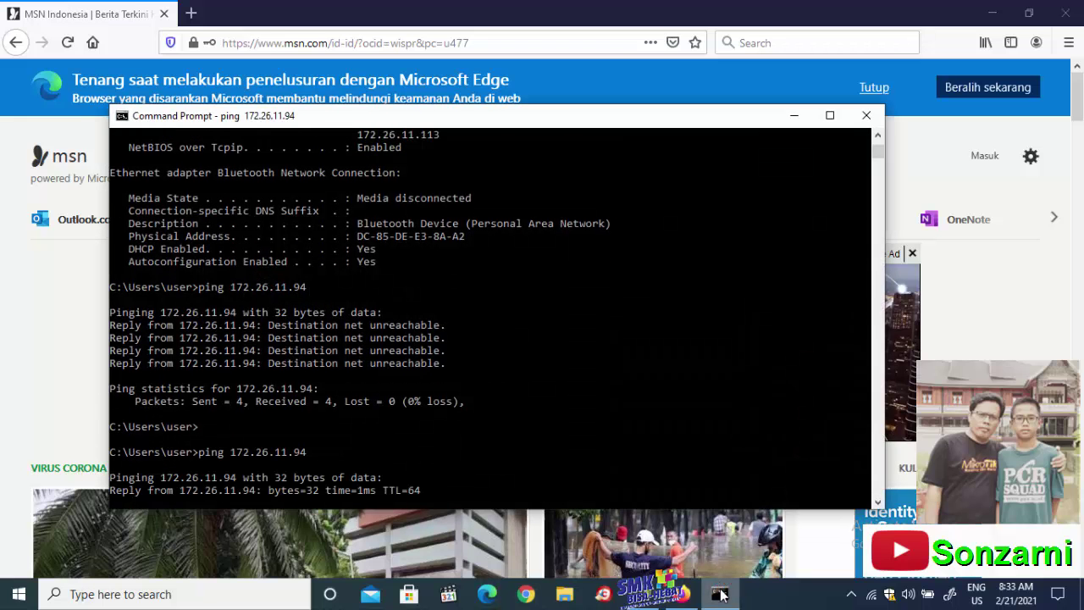
key("ctrl+c")
type("ping 8.8.8.8")
key("Return")
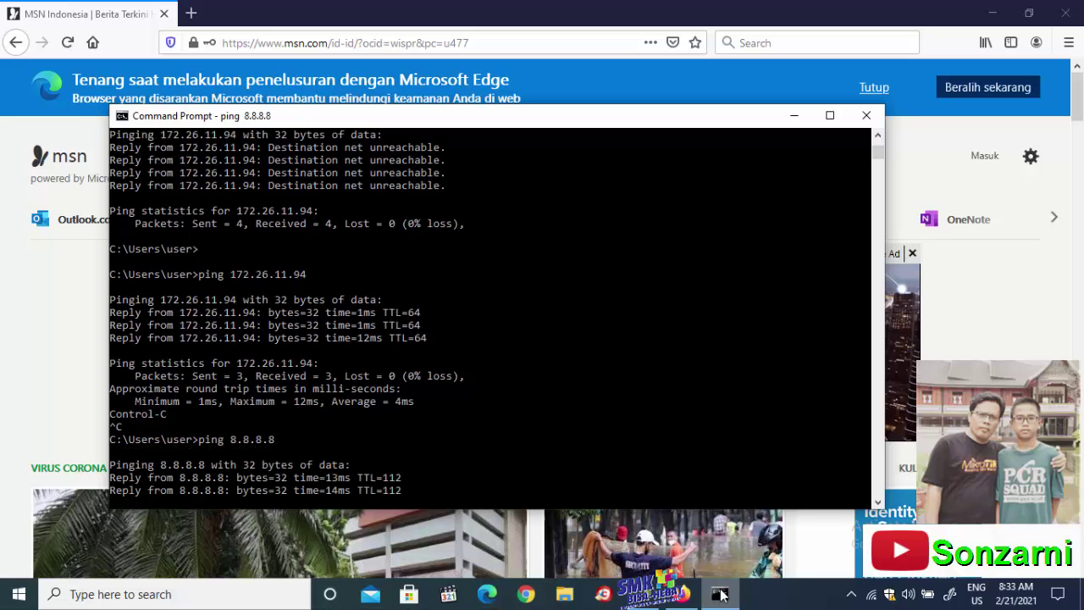
Ping google.com and stop it after replies arrive with 0% packet loss
type("ping google.com")
key("Return")
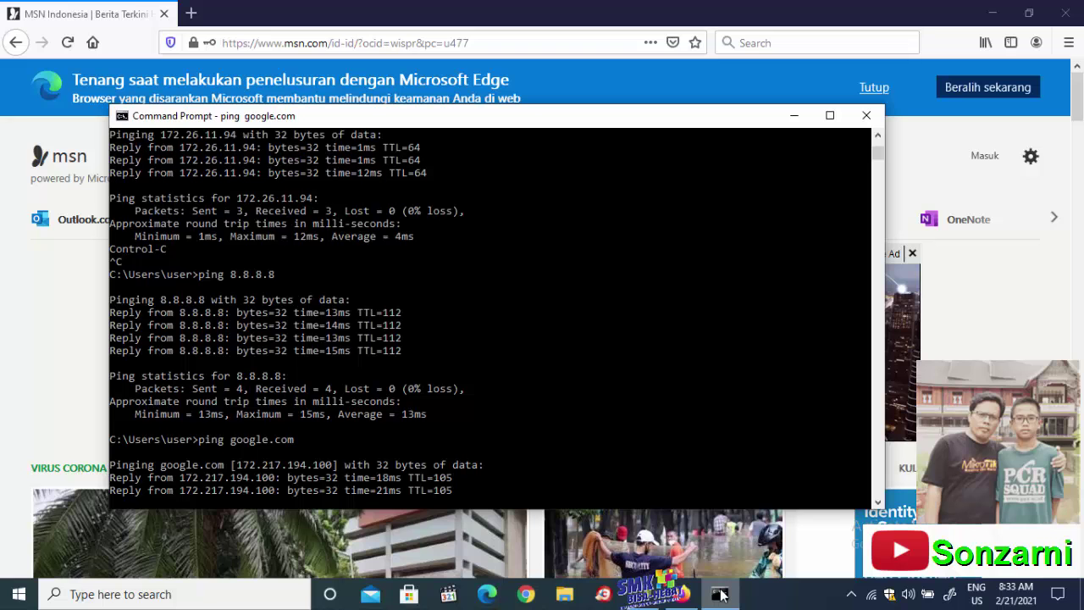
key("ctrl+c")
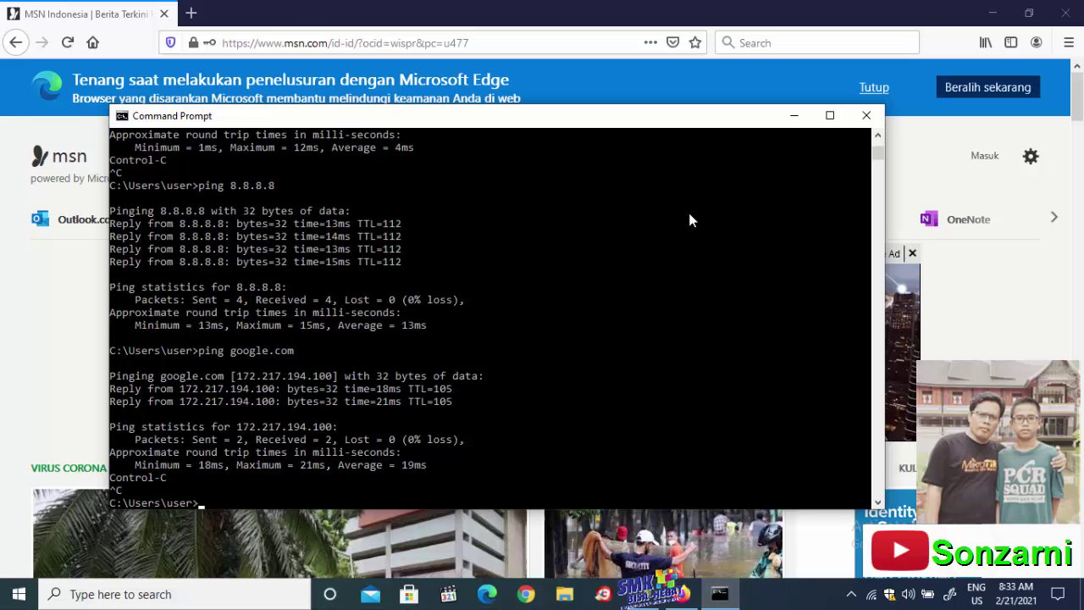
Close the console, load YouTube in Firefox, and go to your channel from the avatar menu
left_click(866, 115)
left_click(482, 45)
type("youtube.com/")
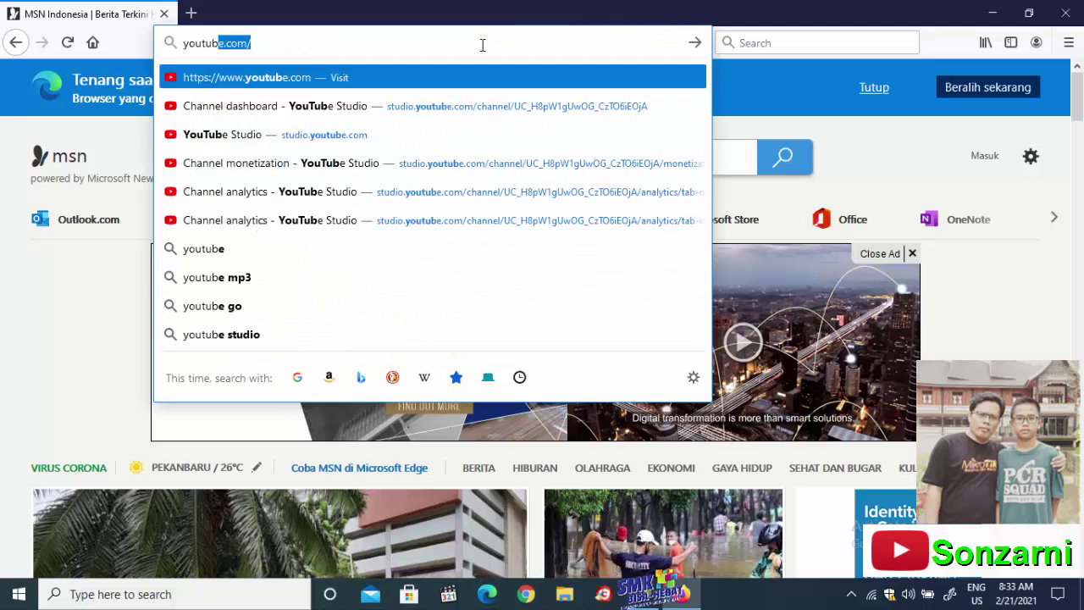
key("Return")
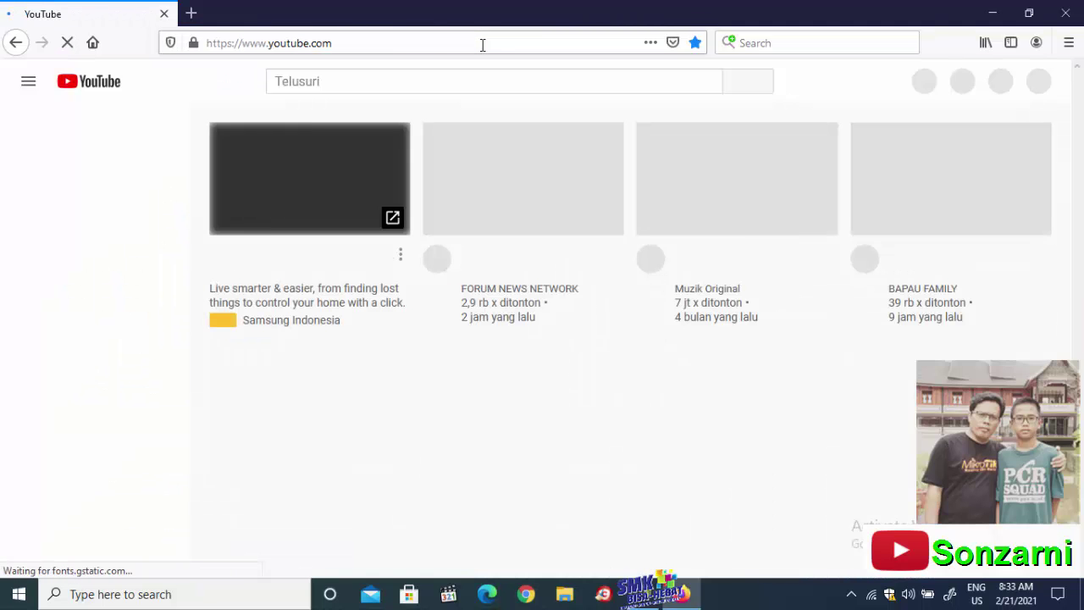
left_click(1035, 81)
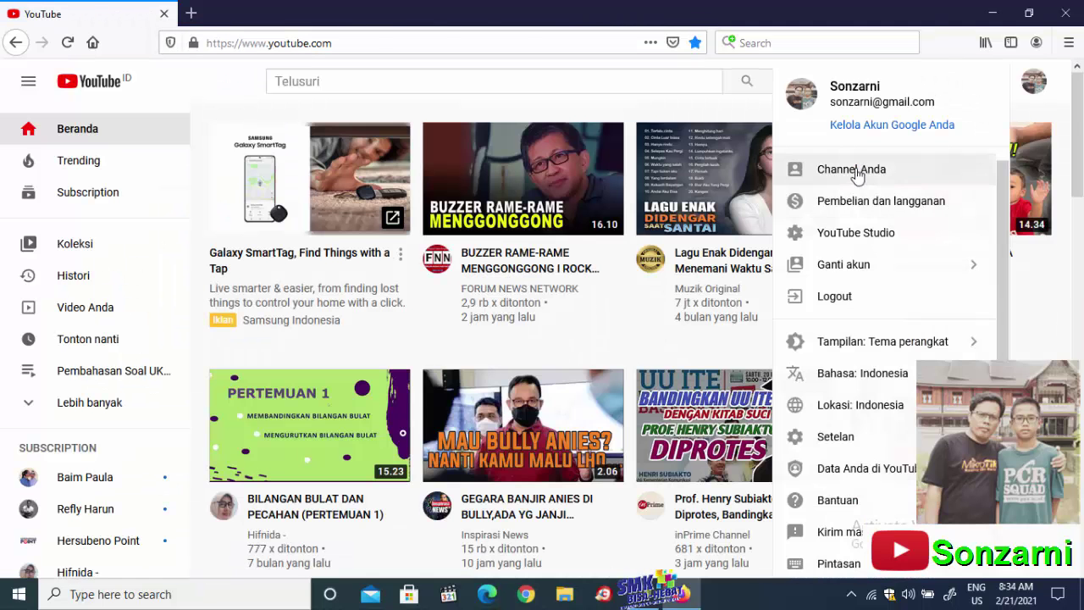
left_click(849, 169)
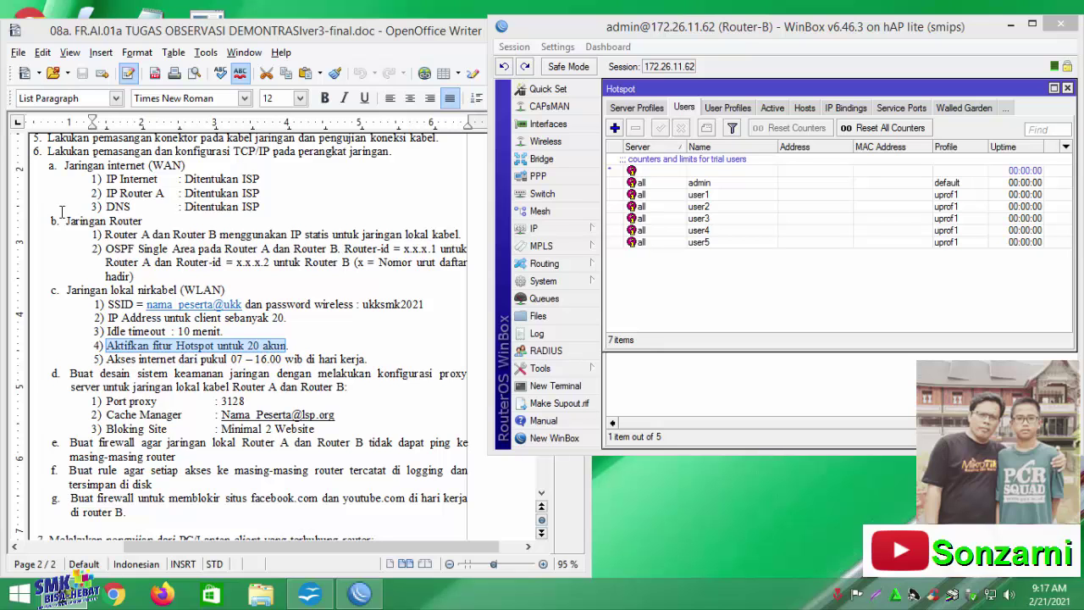
Highlight the weekday 07–16.00 requirement and compare Router-B's Asia/Jakarta clock (about 09:19) with the PC clock
left_click_drag(105, 359, 371, 359)
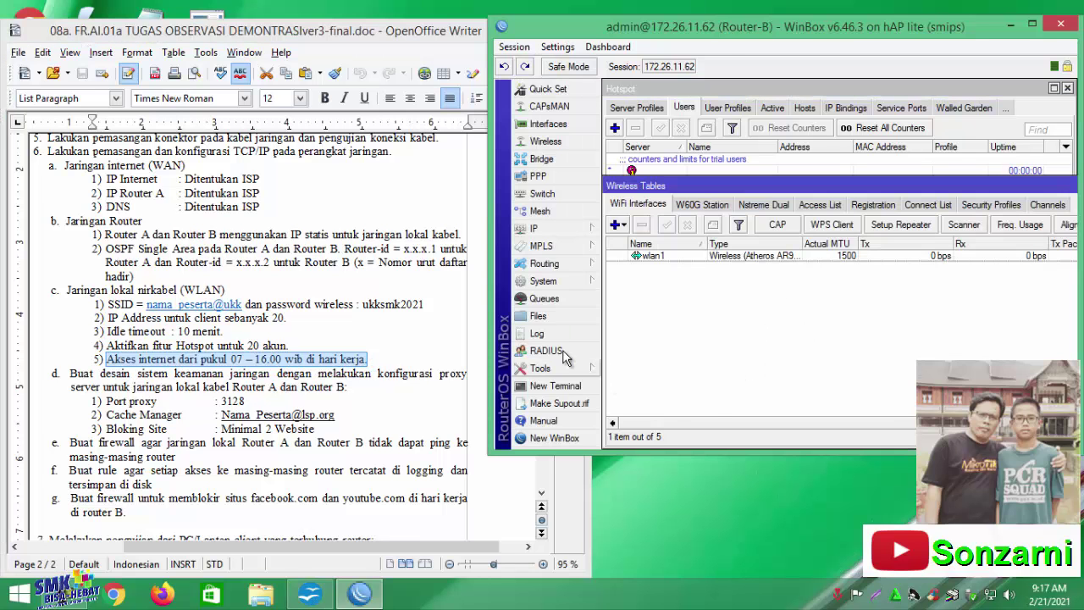
left_click(568, 278)
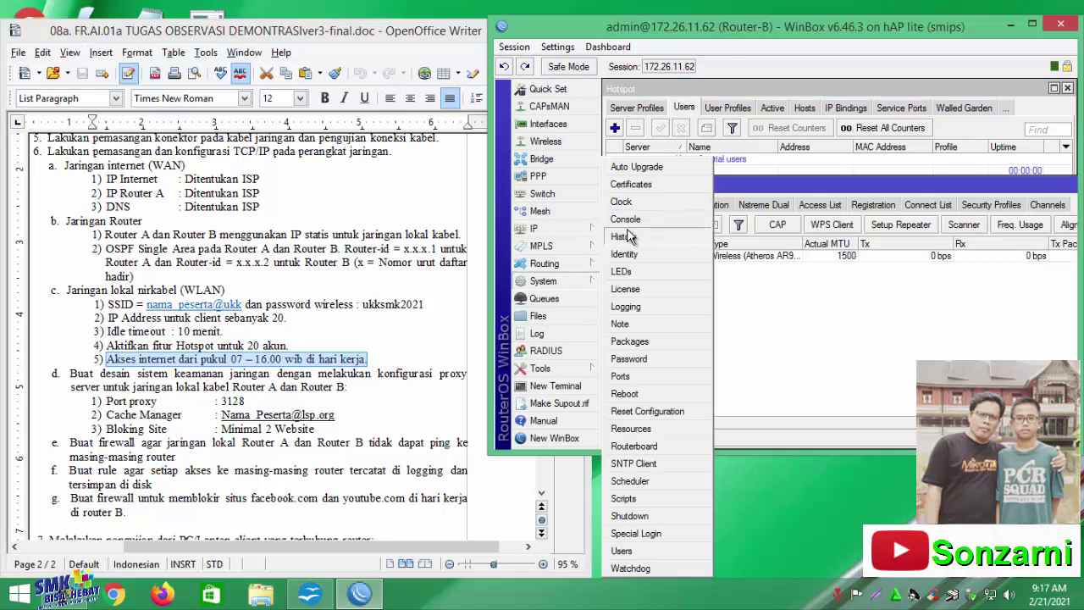
left_click(627, 204)
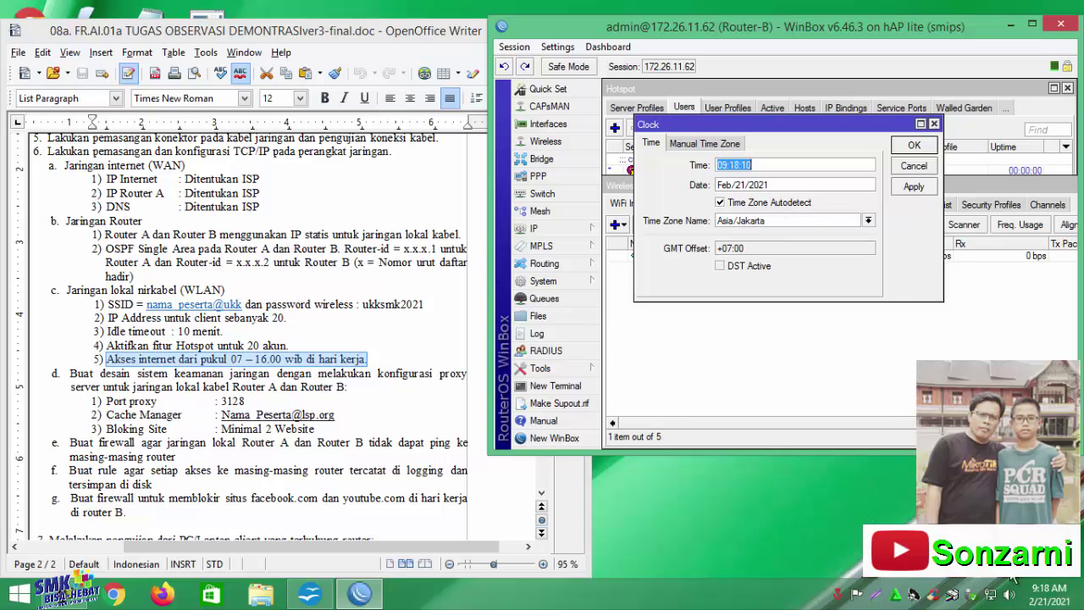
left_click(1048, 597)
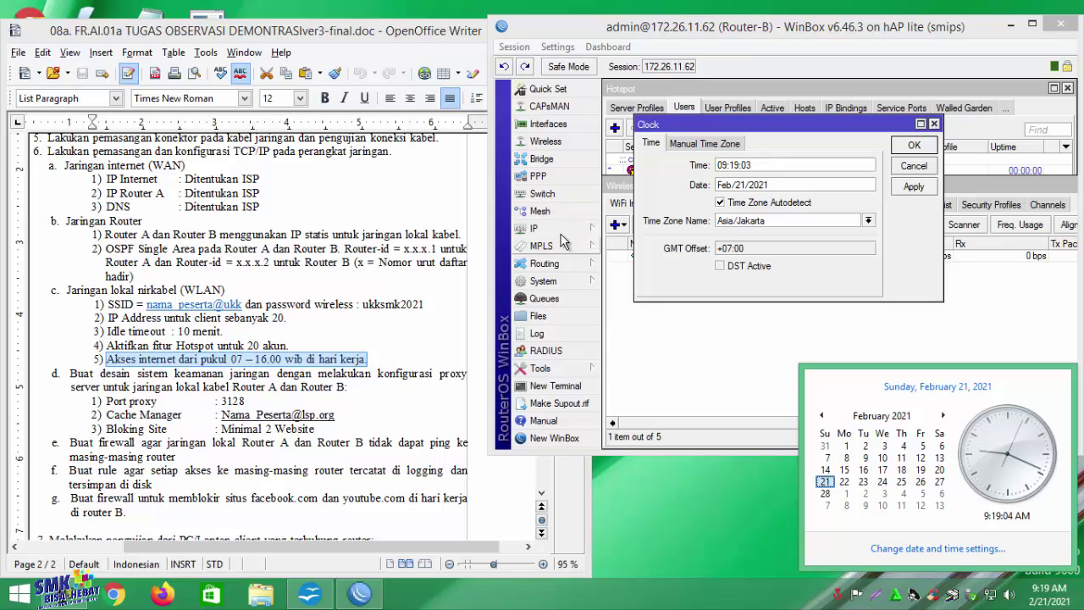
left_click(543, 281)
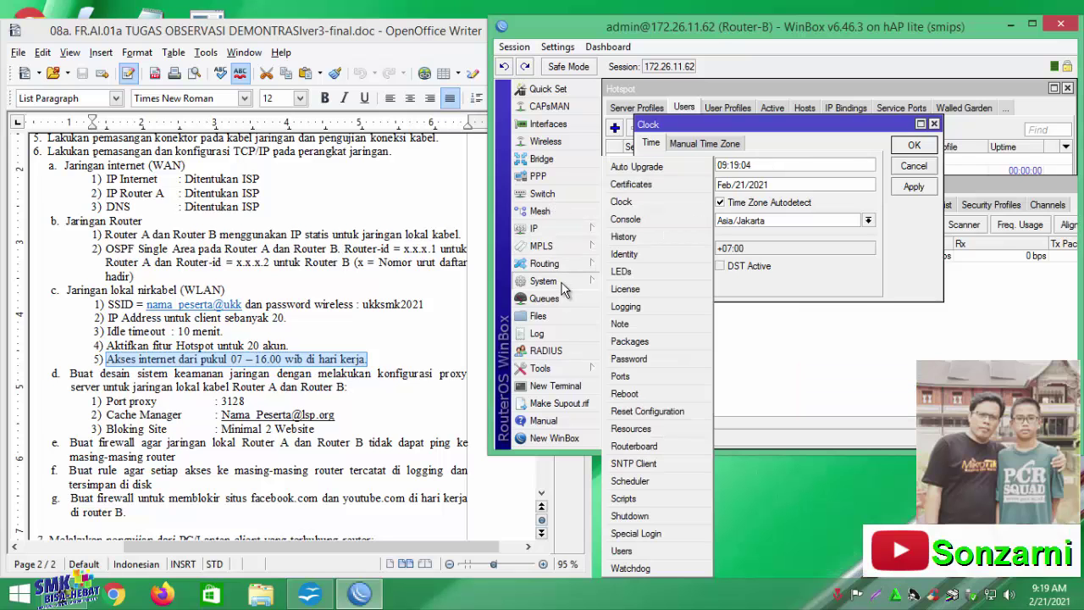
Enable the router's SNTP client and move to the Primary NTP Server field
left_click(633, 464)
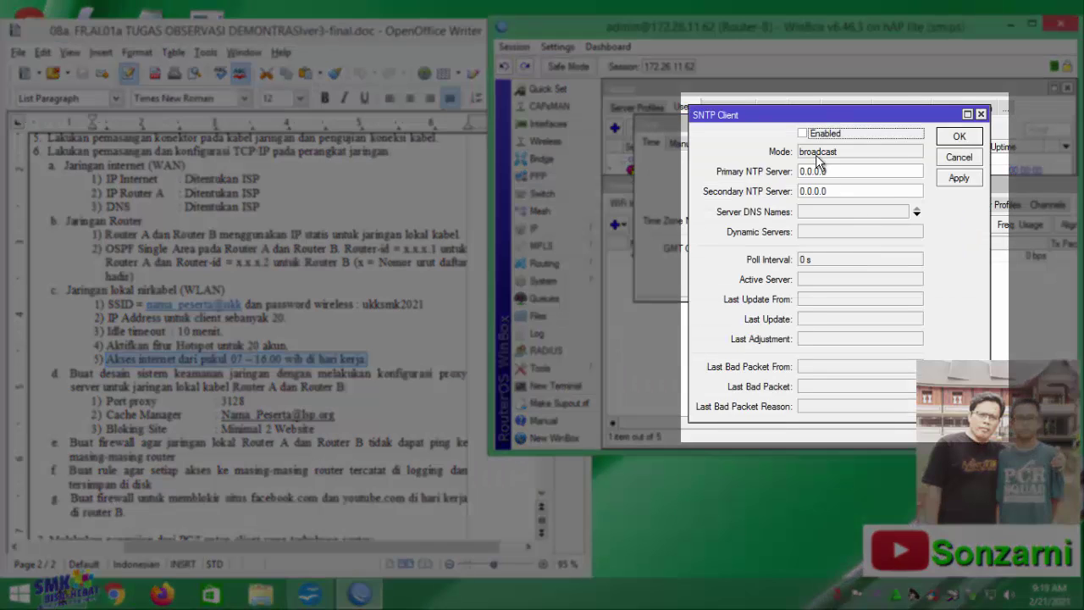
key("Tab")
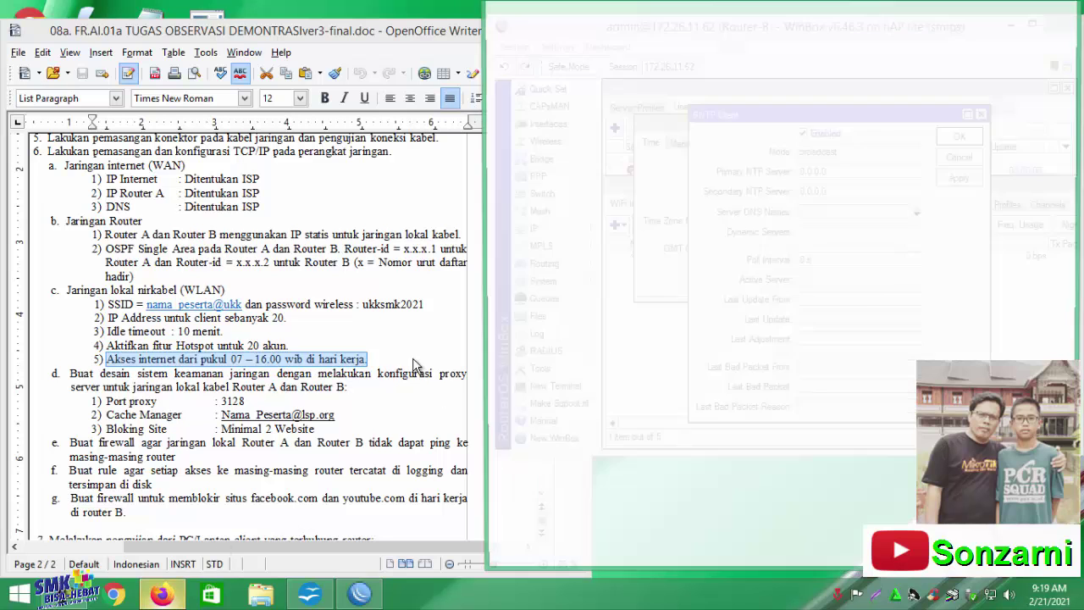
Google 'ntp server indonesia' and open the pool.ntp.org Indonesia zone page
type("google.com")
key("Return")
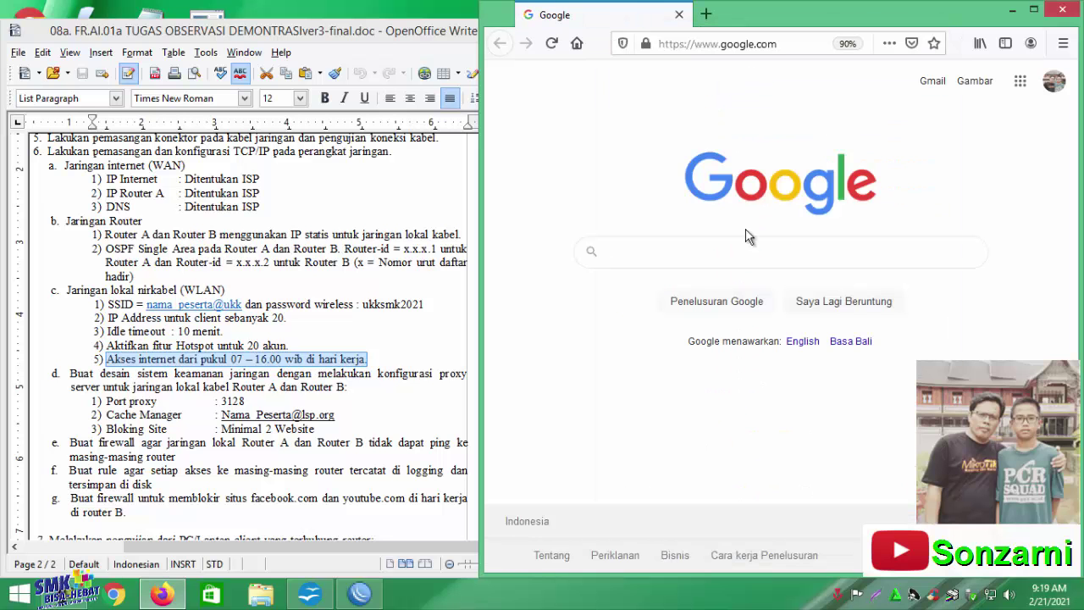
type("ntp se")
type("rver")
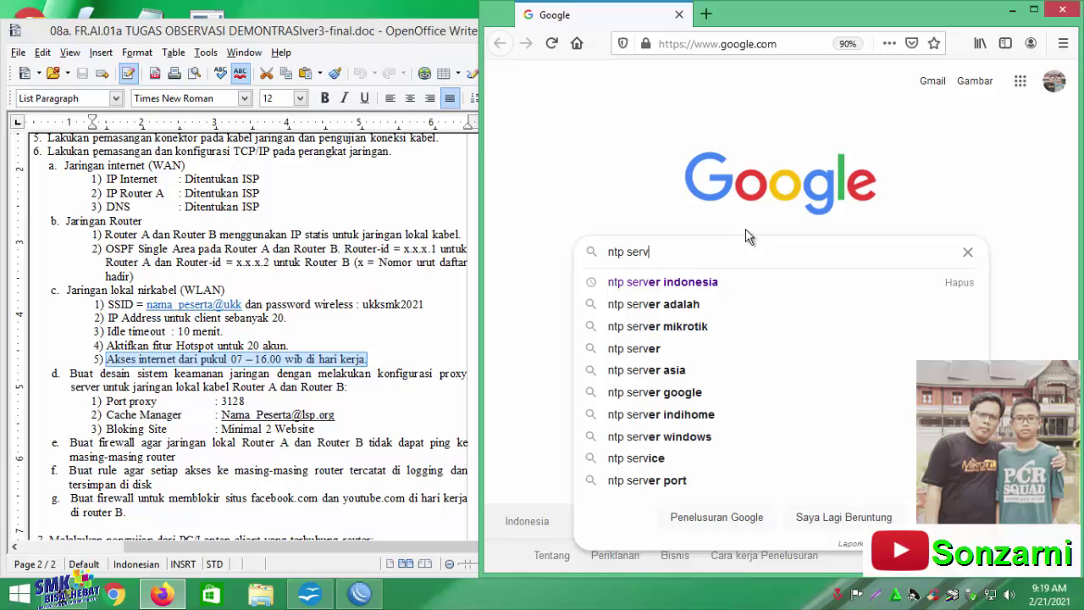
left_click(735, 284)
left_click(754, 303)
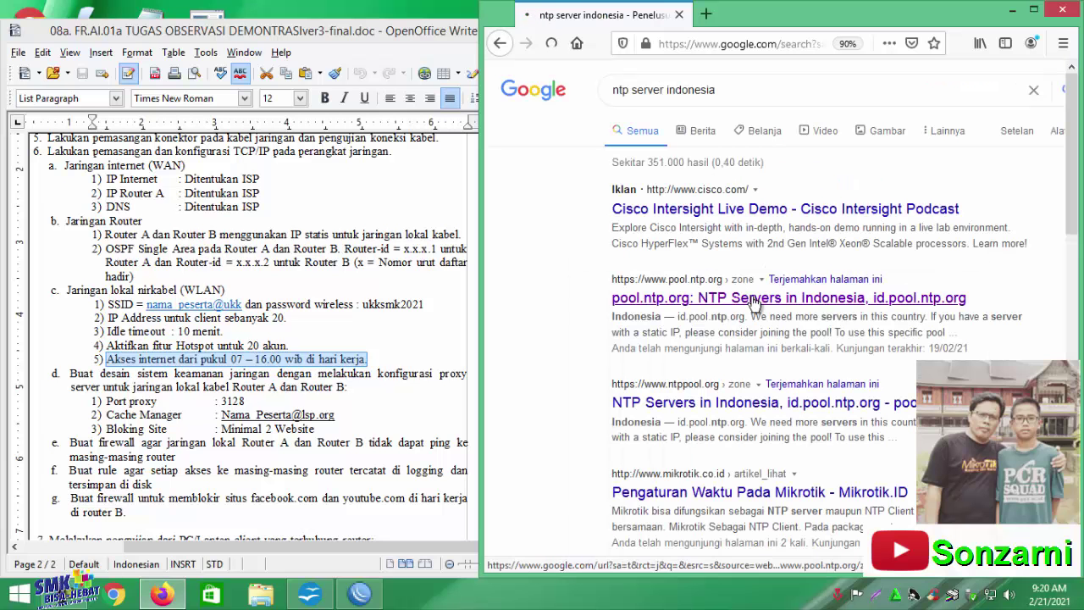
Select id.pool.ntp.org in the server list and copy it
scroll(787, 254, "down", 5)
scroll(786, 274, "down", 1)
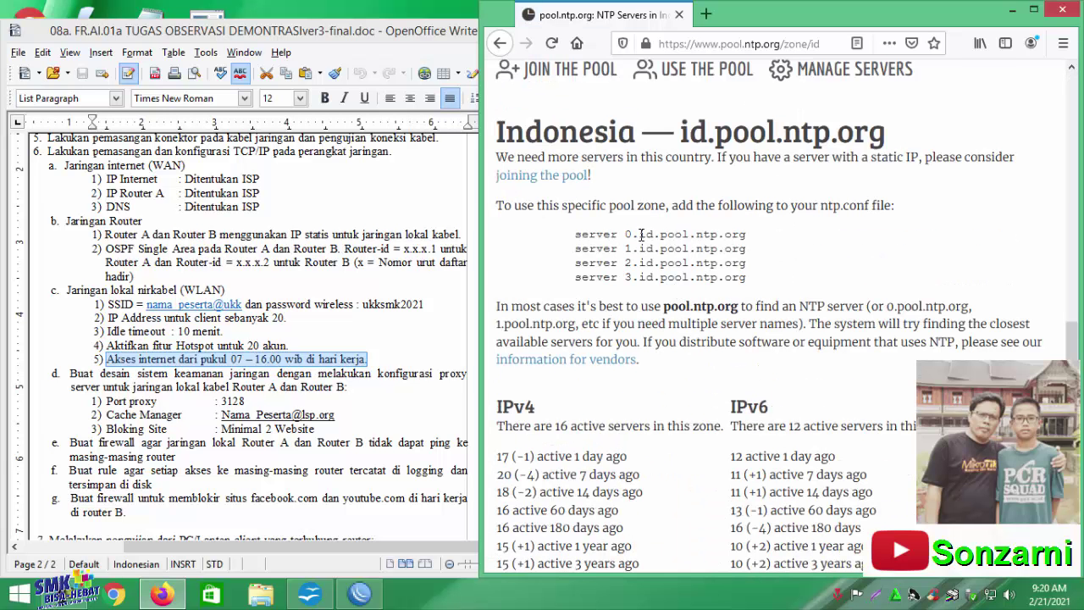
left_click_drag(641, 234, 735, 230)
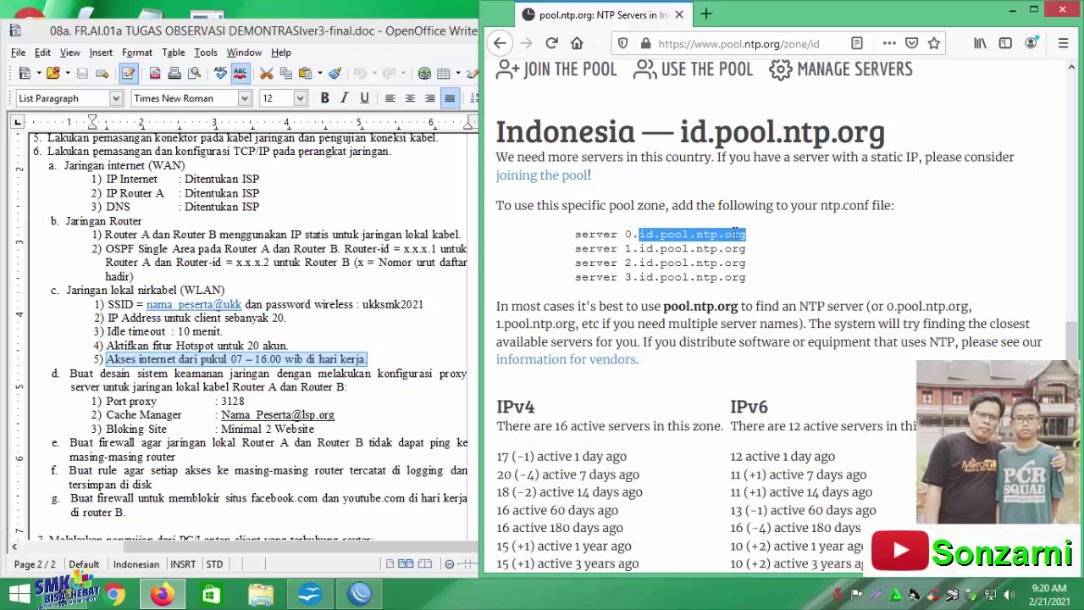
right_click(730, 231)
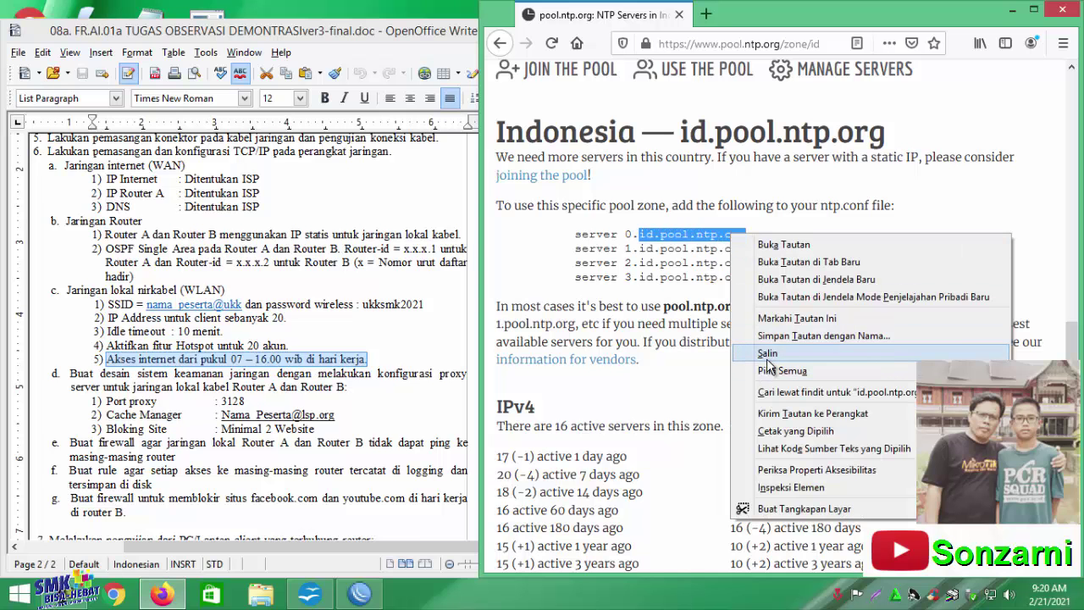
left_click(773, 366)
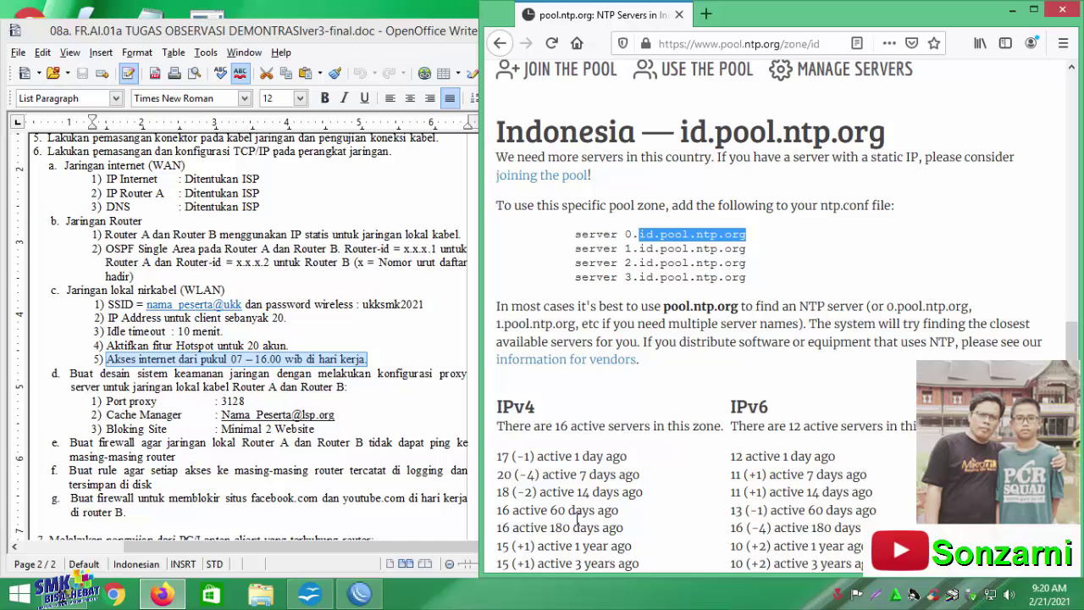
Paste id.pool.ntp.org as the primary NTP server, apply, and close the SNTP and Clock windows
left_click(358, 598)
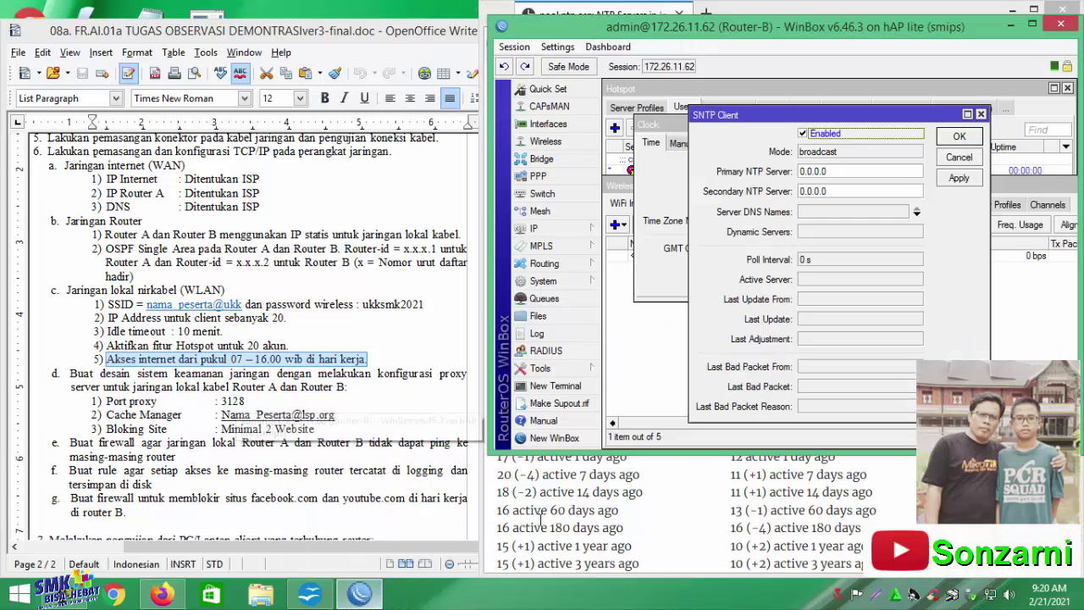
double_click(813, 171)
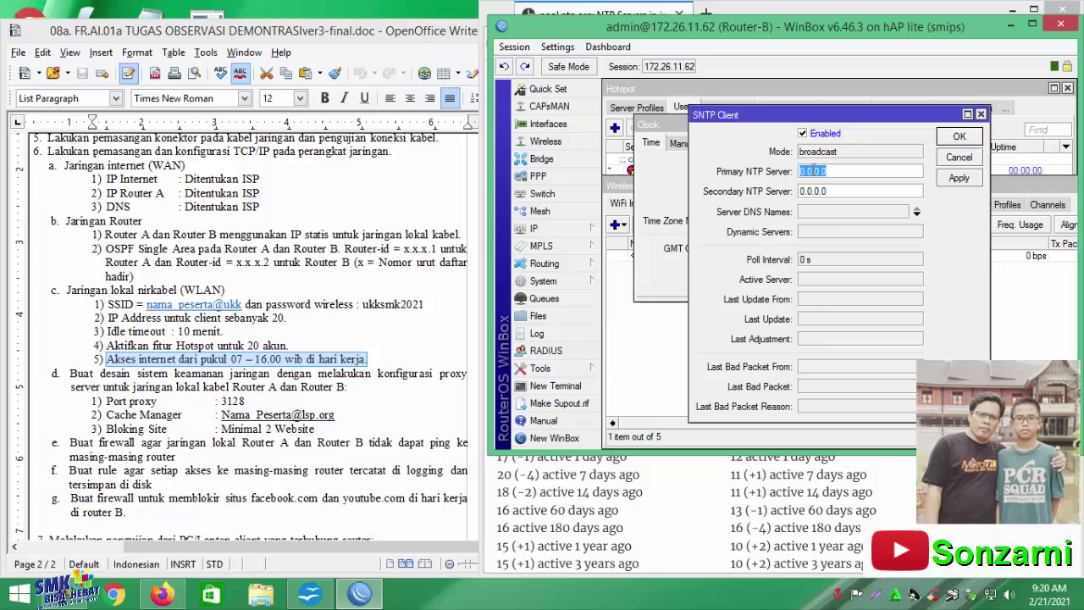
right_click(814, 170)
left_click(851, 215)
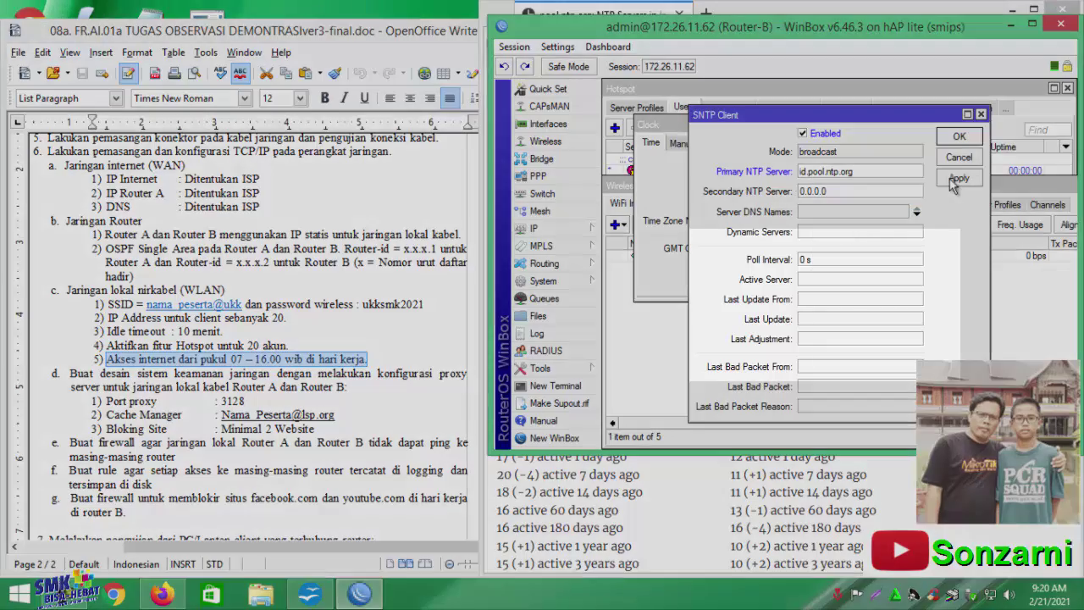
left_click(959, 177)
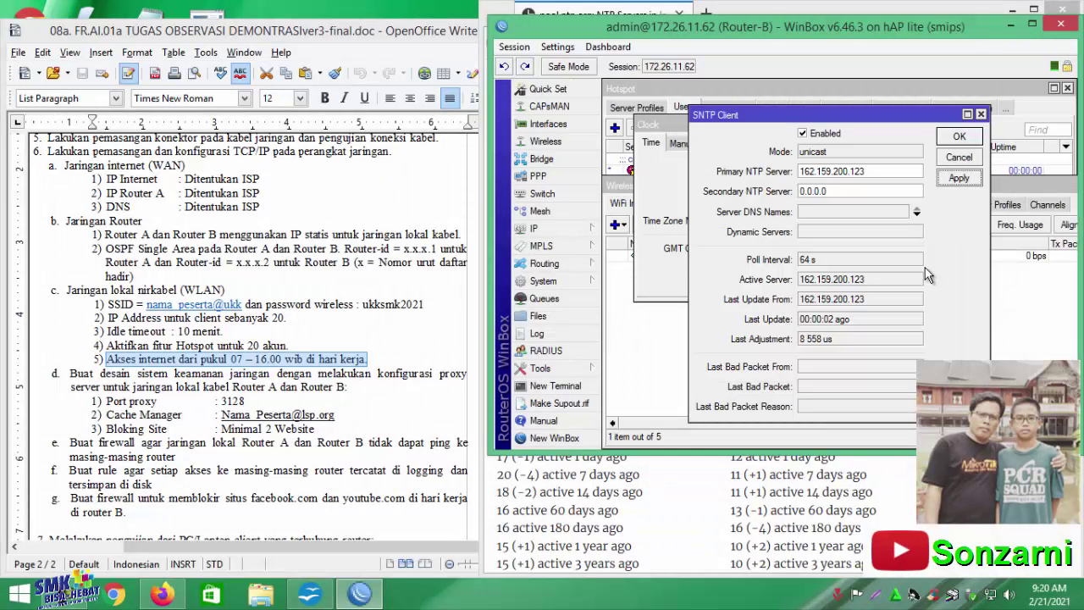
left_click(964, 138)
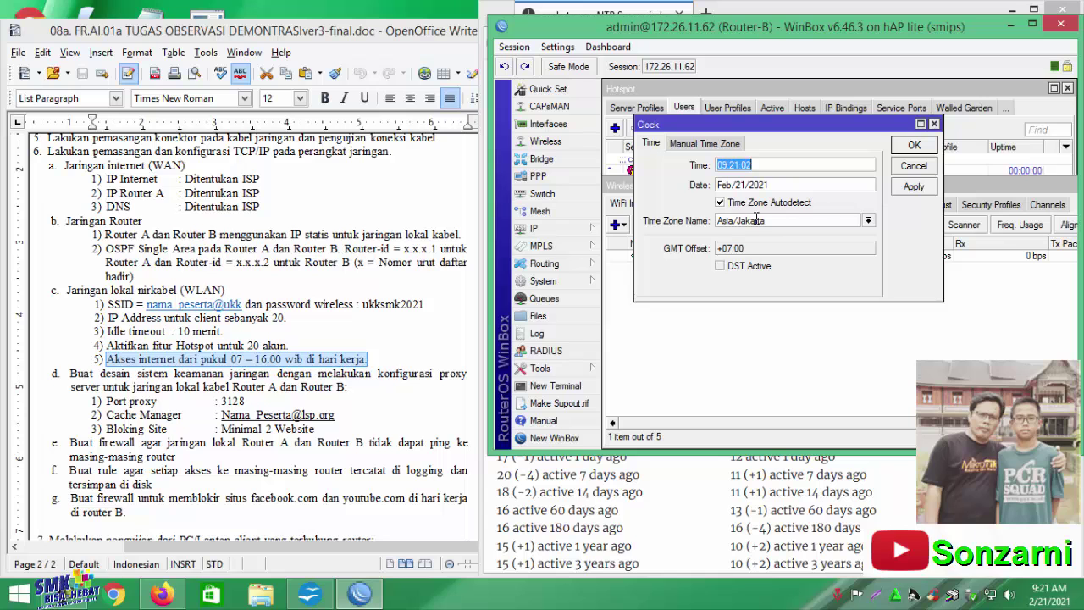
left_click(914, 148)
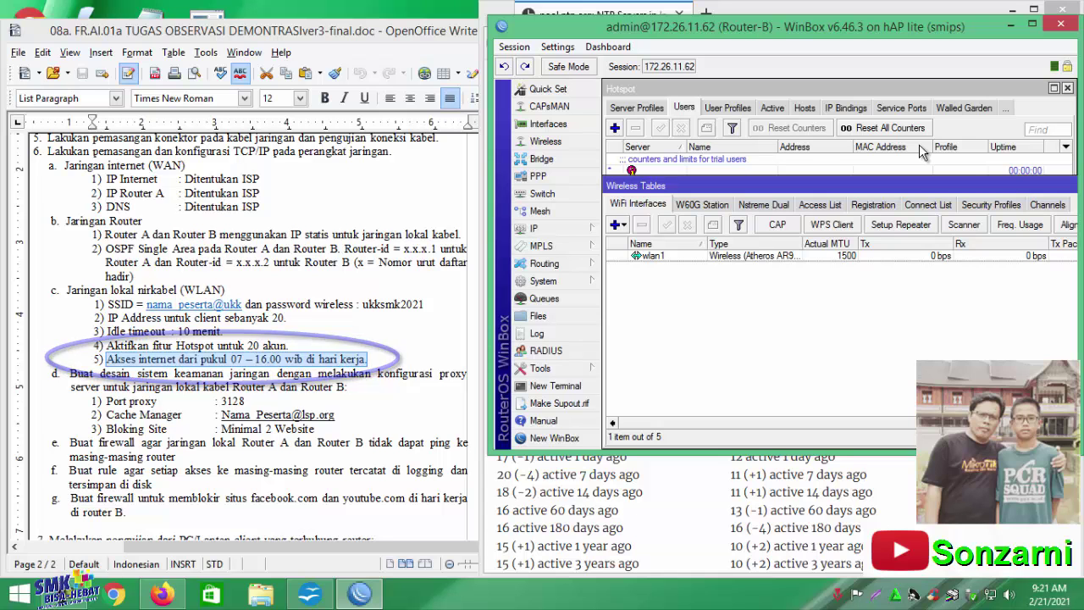
Start a new firewall filter rule with in-interface wlan1 and expand its time settings
left_click(563, 231)
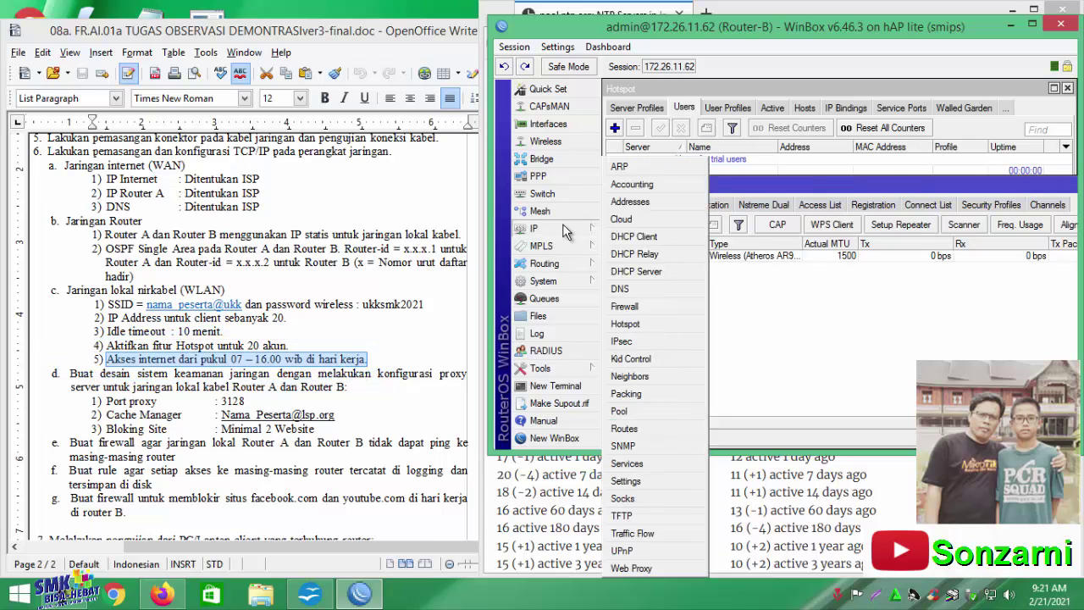
left_click(642, 306)
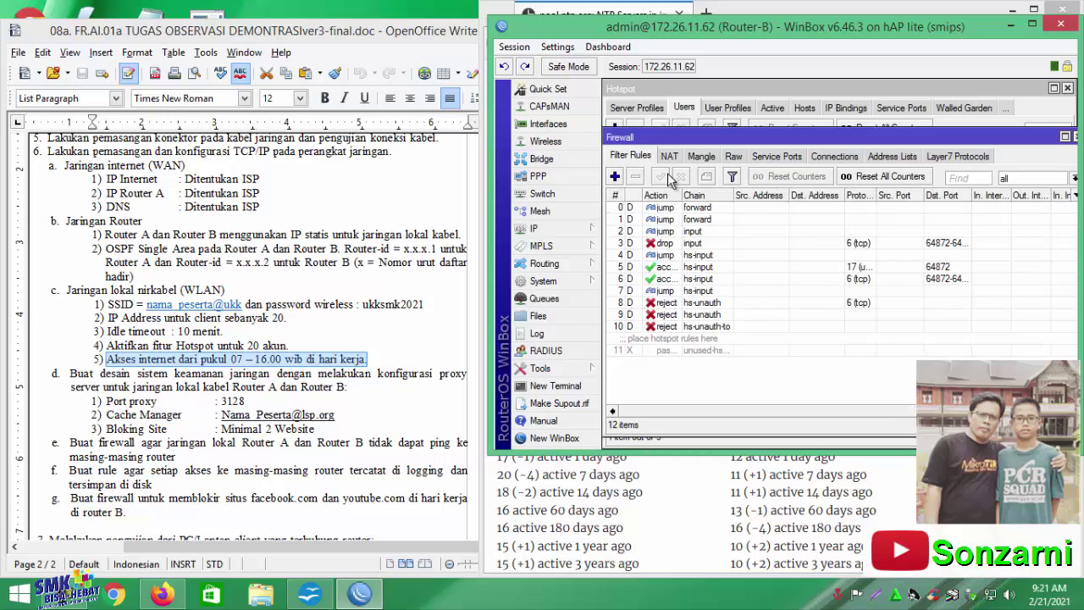
left_click(616, 180)
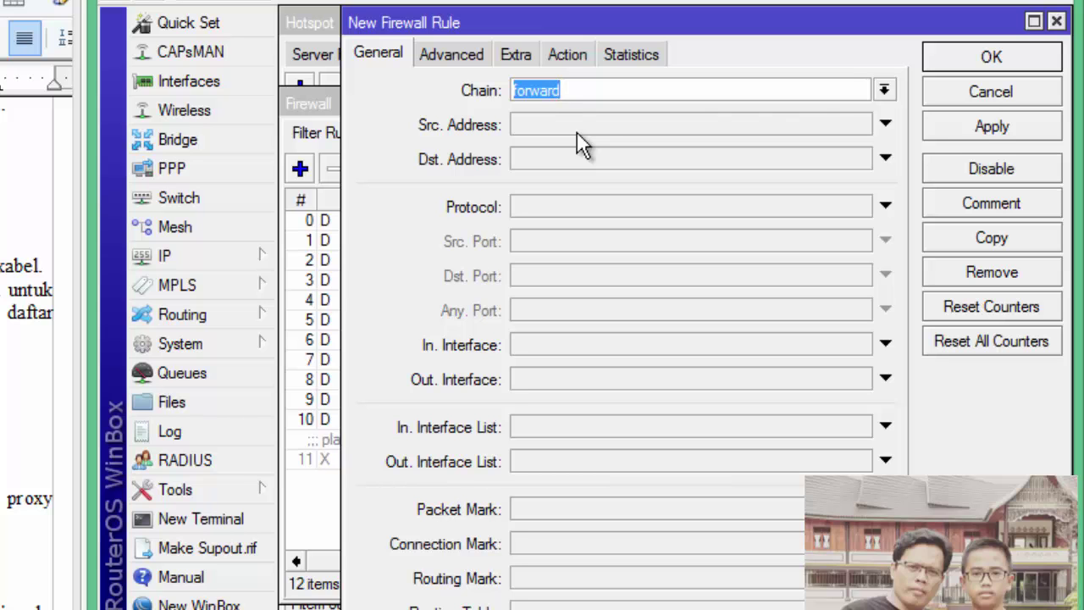
left_click(631, 345)
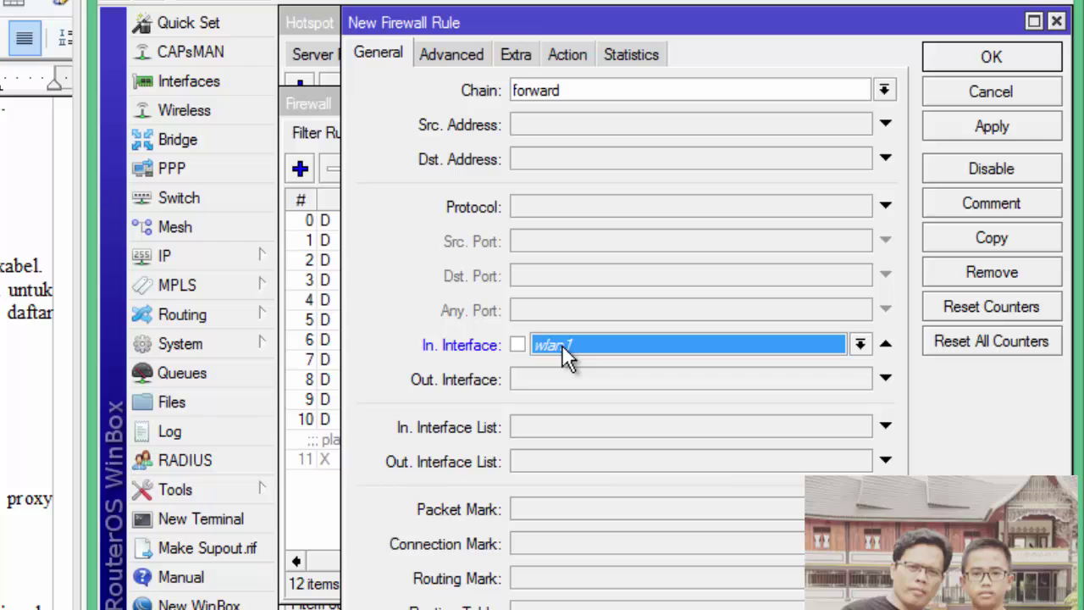
left_click(516, 56)
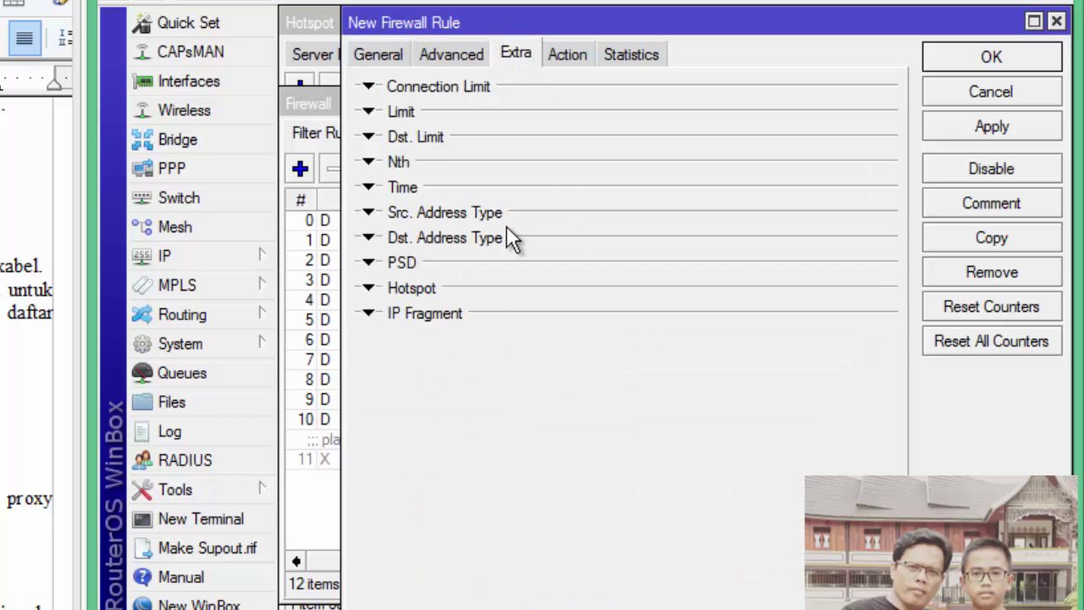
left_click(368, 187)
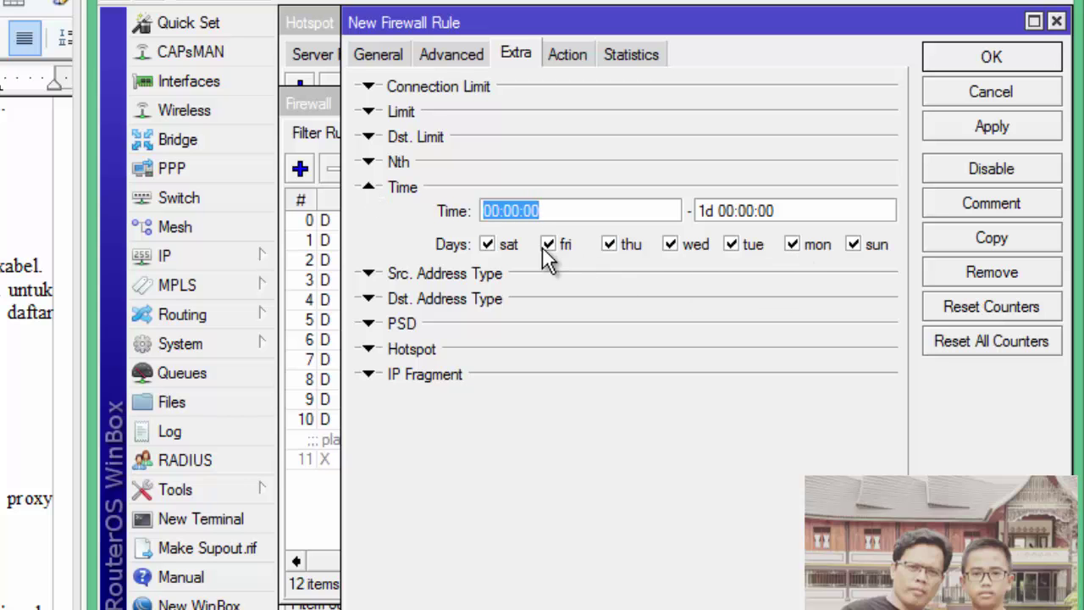
Limit the rule to Monday–Friday, 07:00–16:00, keep action accept, and save it
left_click(854, 244)
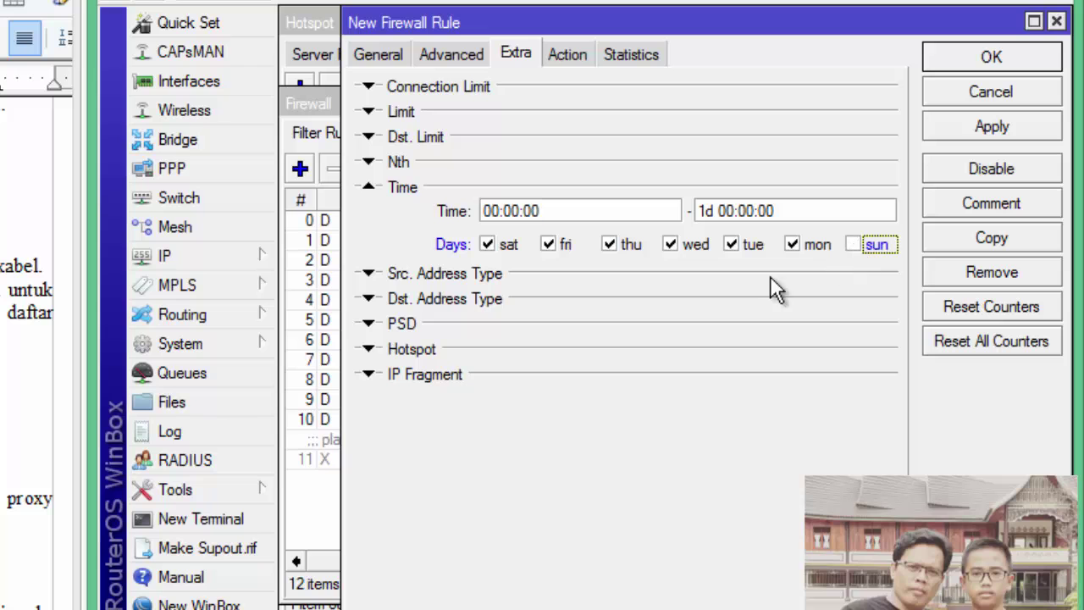
left_click(488, 245)
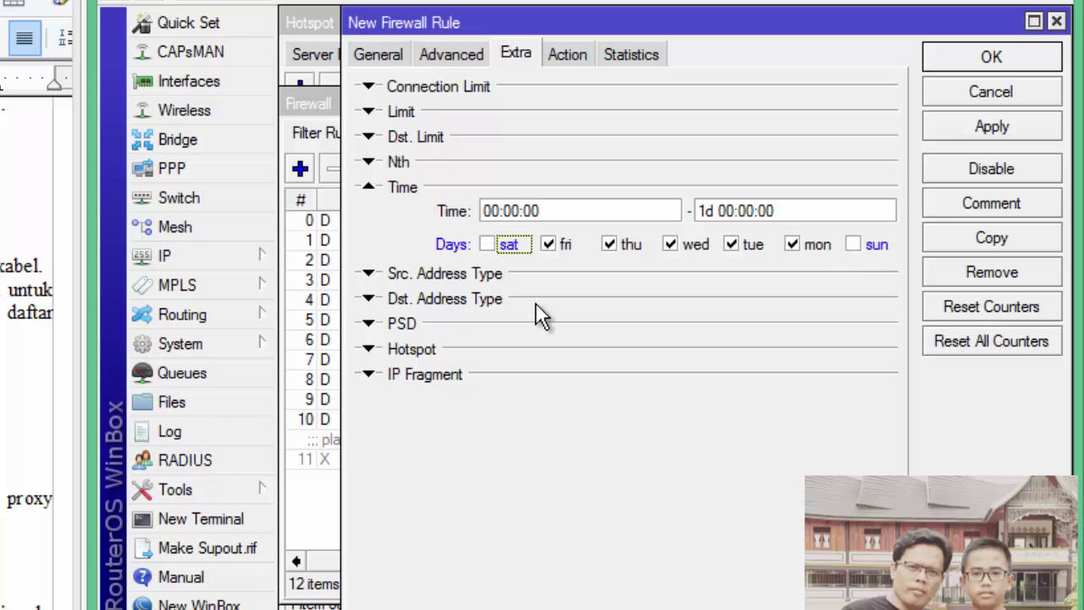
left_click_drag(498, 211, 466, 222)
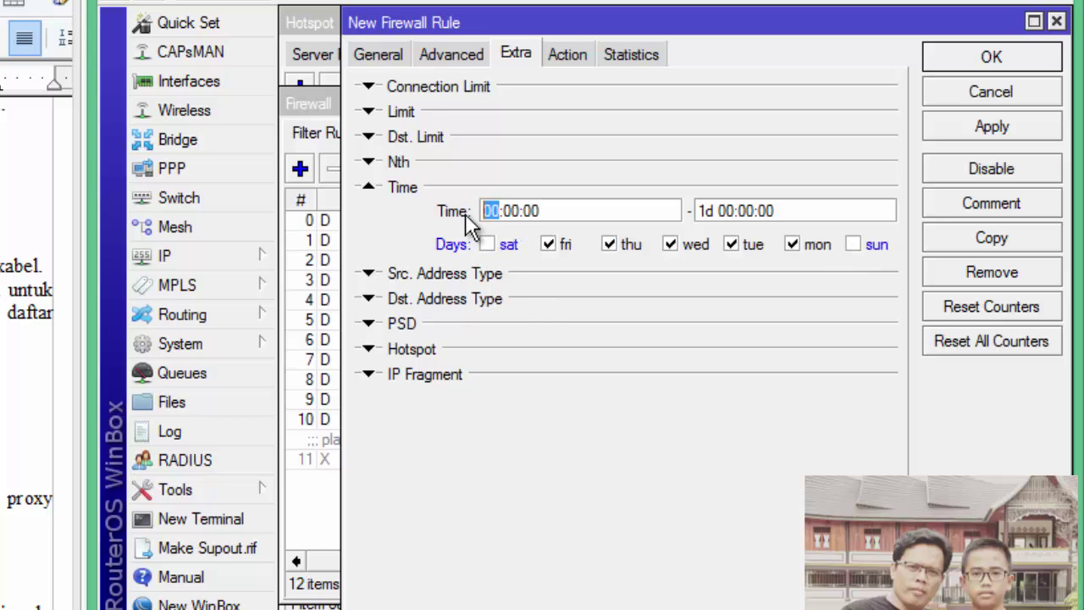
type("07")
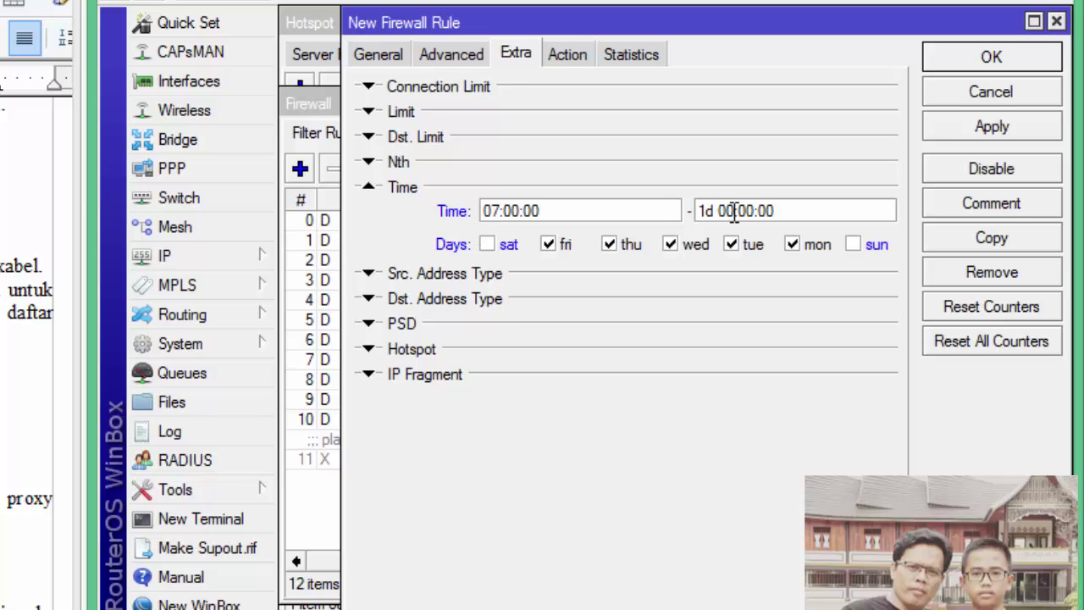
left_click_drag(733, 212, 674, 210)
type("16")
left_click(573, 59)
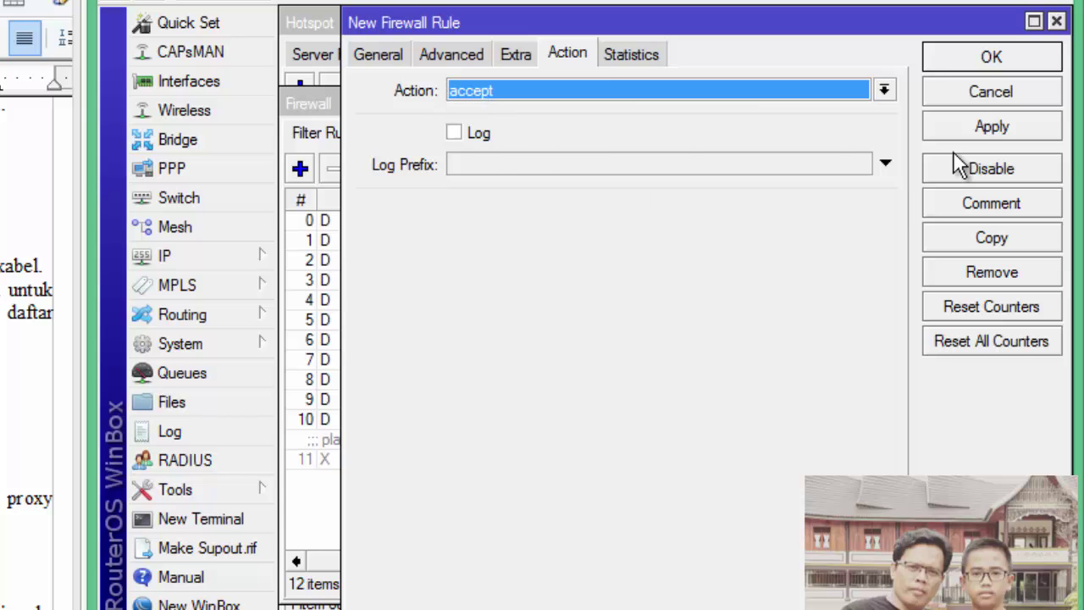
left_click(979, 59)
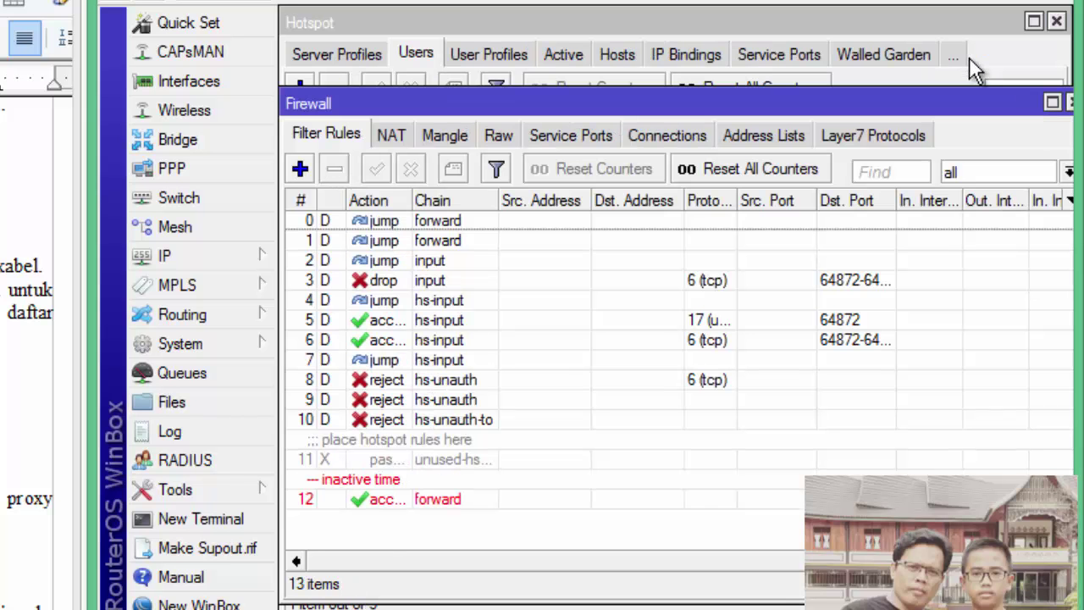
Select rule 12, the new "inactive time" accept rule, in Filter Rules
left_click(413, 500)
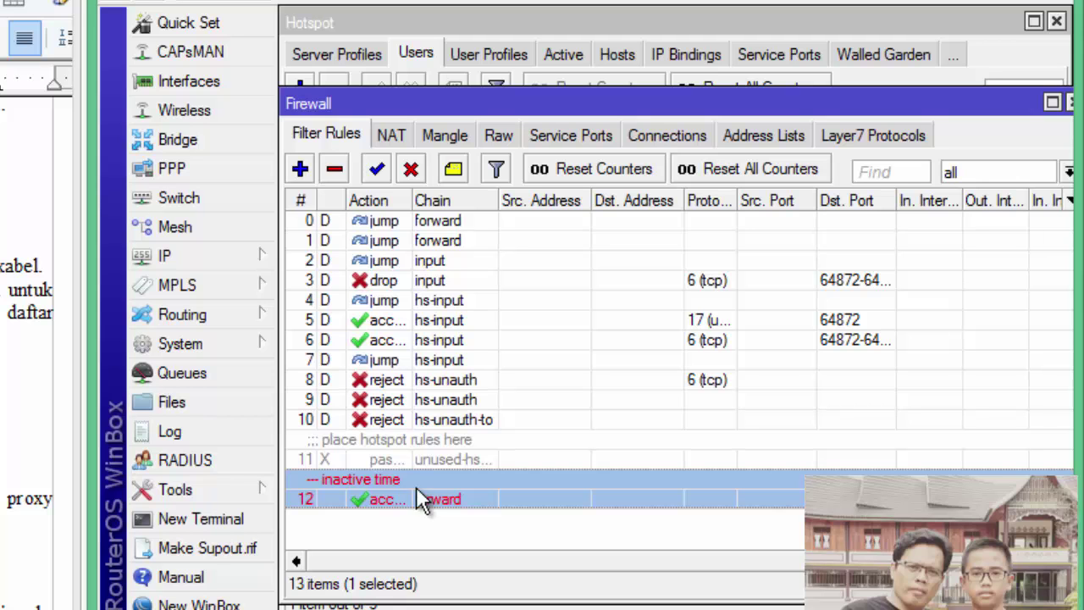
Add a new forward filter rule with In. Interface wlan1, Extra Time enabled, and Action drop
left_click(301, 171)
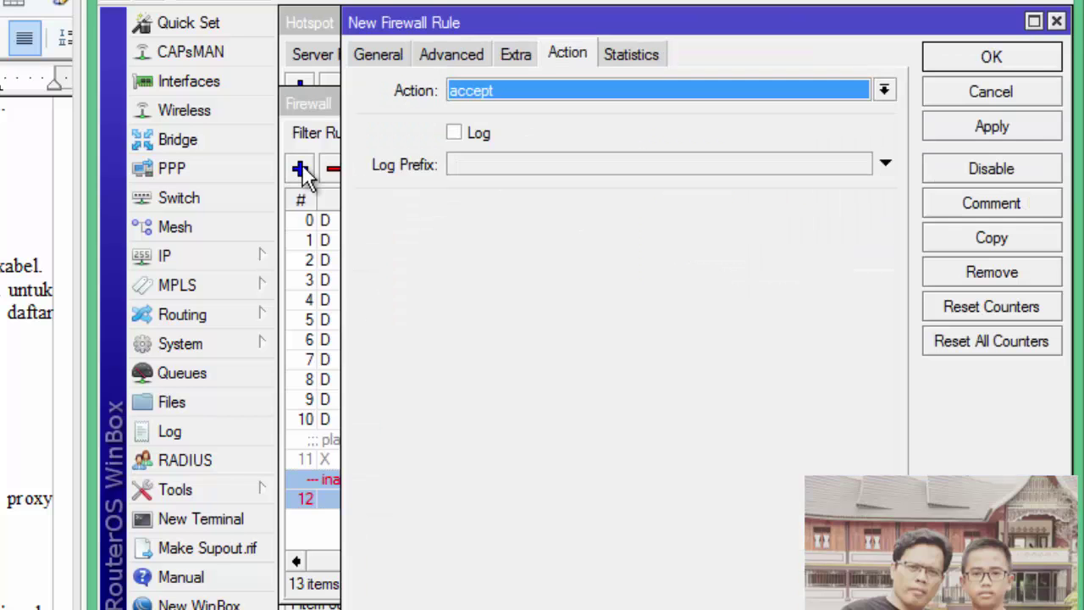
left_click(390, 56)
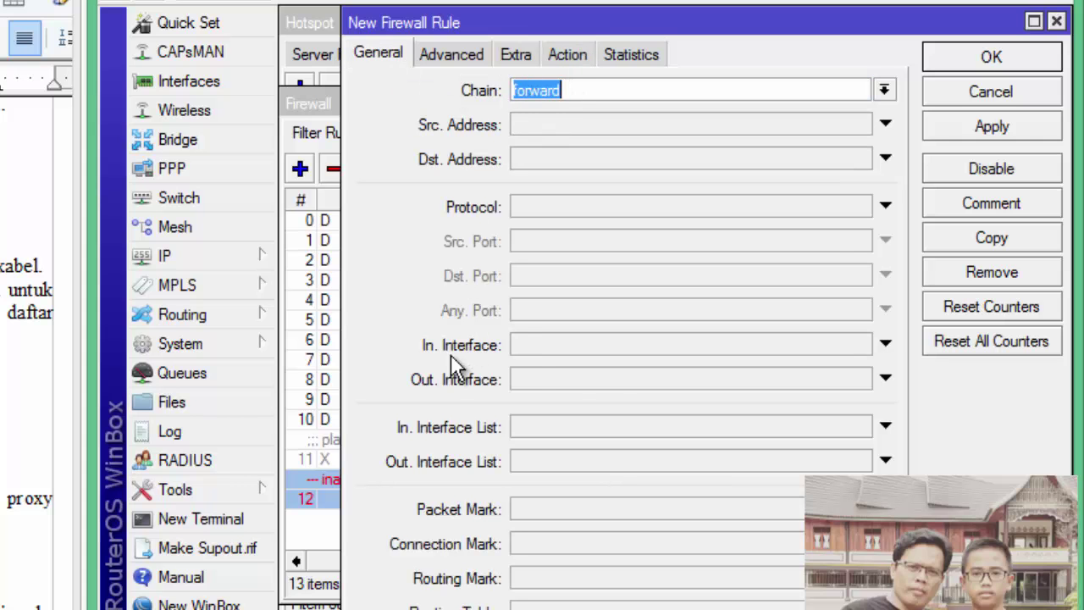
left_click(525, 351)
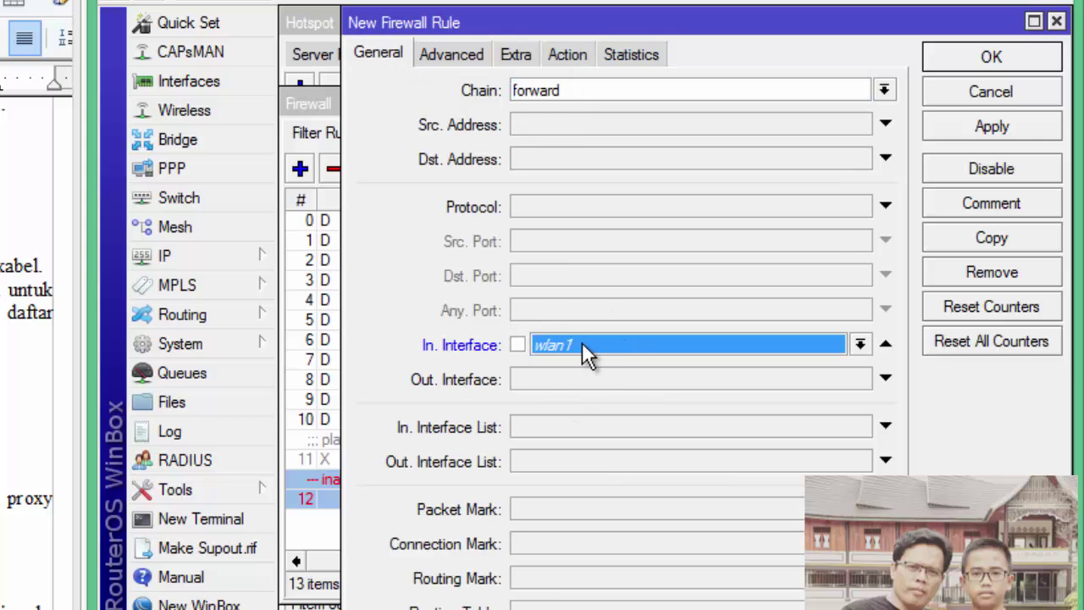
left_click(516, 57)
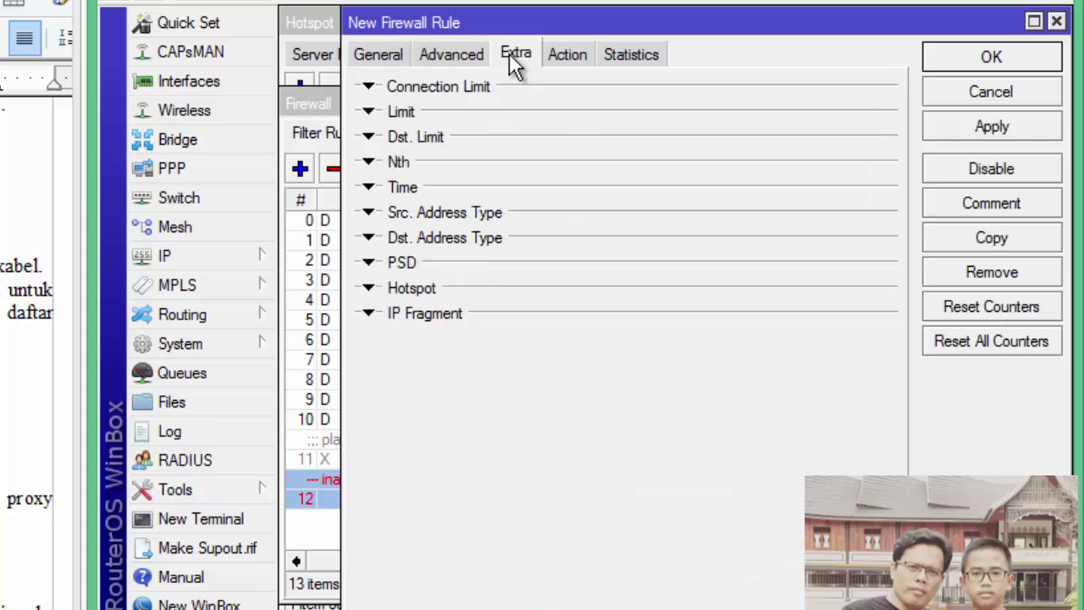
left_click(369, 188)
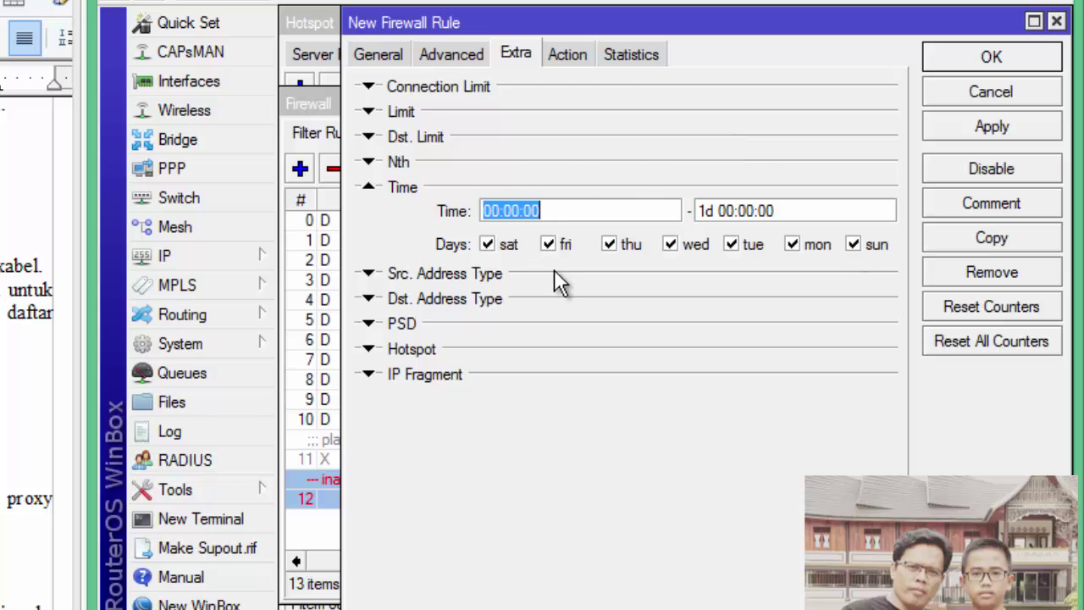
left_click(566, 54)
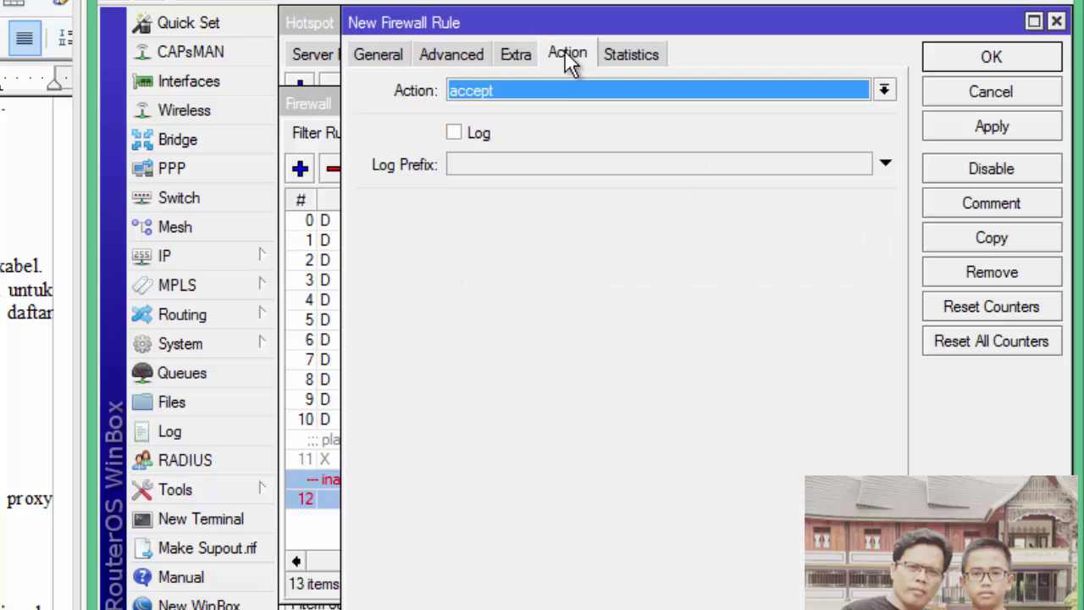
left_click(490, 92)
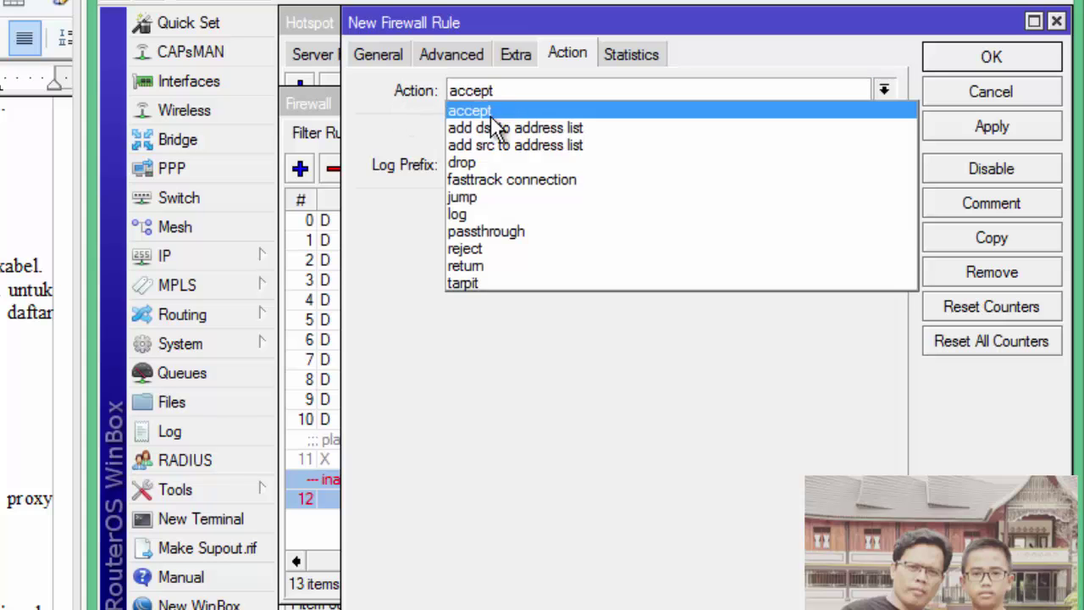
left_click(474, 163)
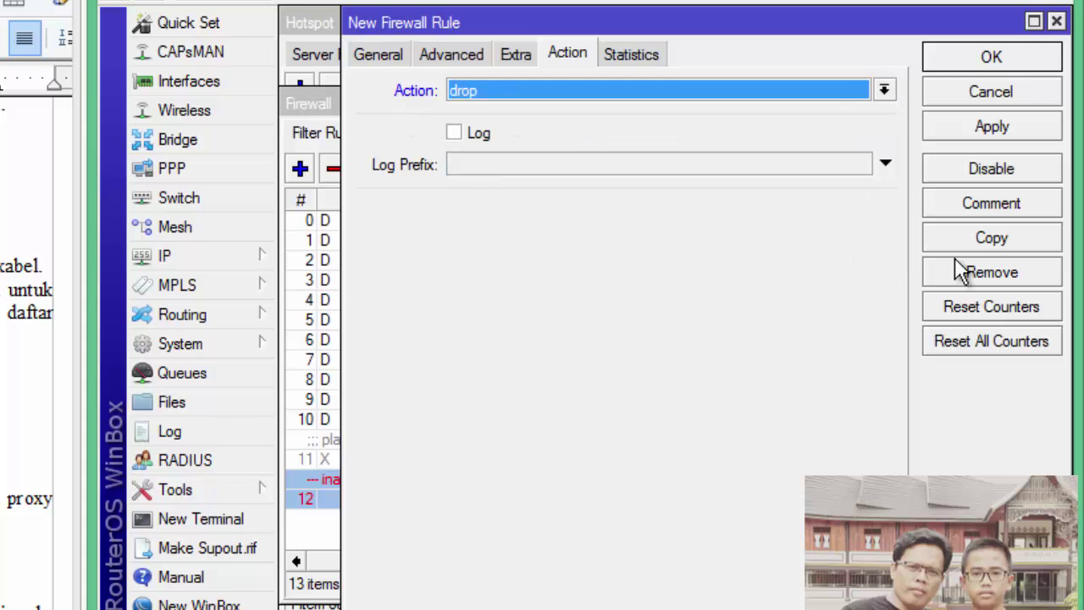
left_click(991, 57)
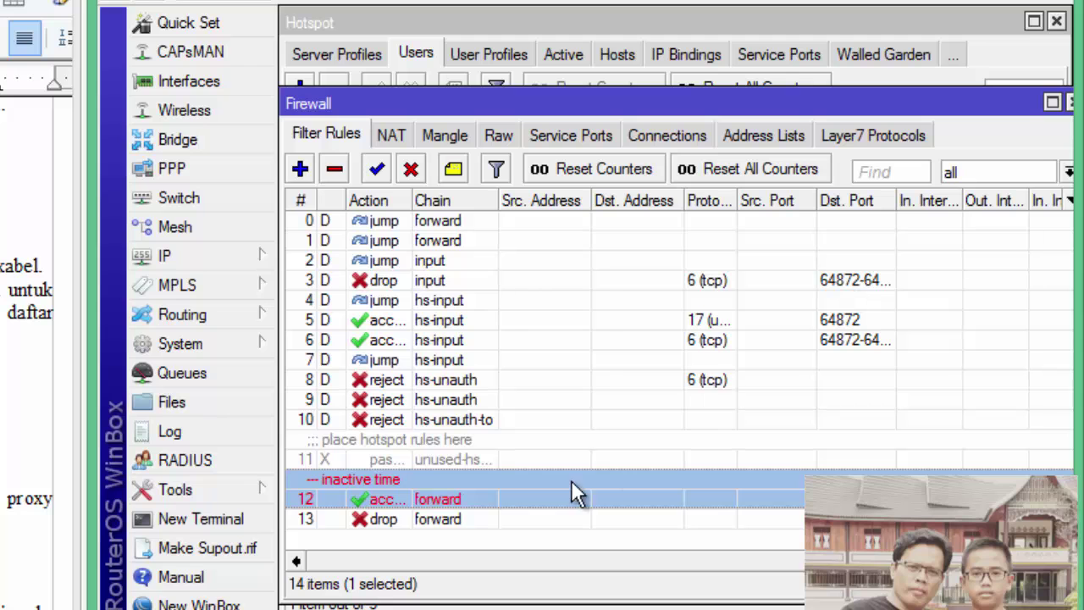
Open accept rule 12 and add Sunday to its active days
left_click(369, 523)
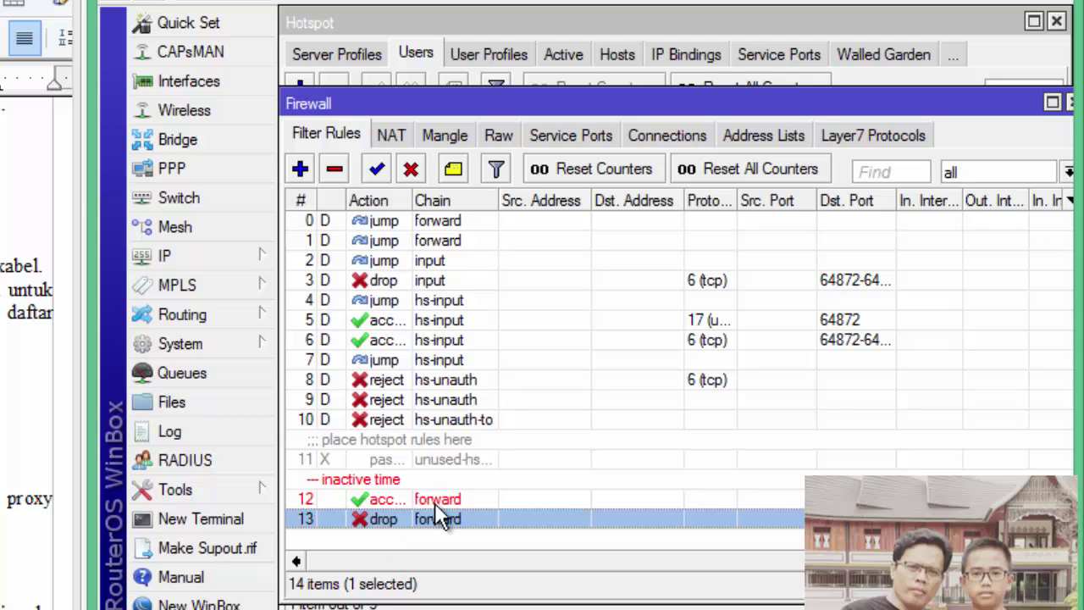
double_click(371, 499)
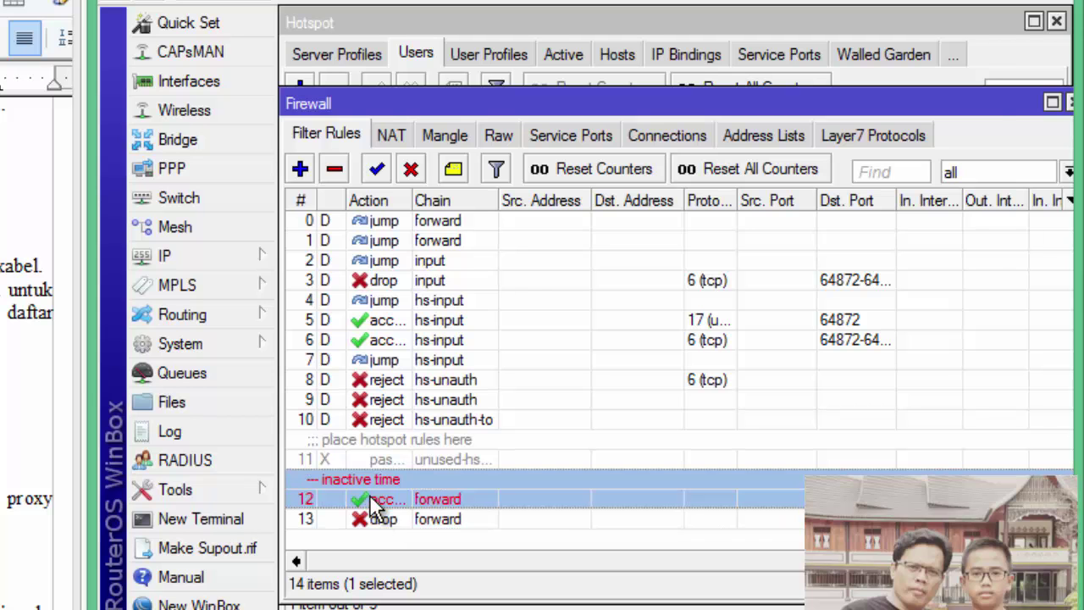
left_click(515, 56)
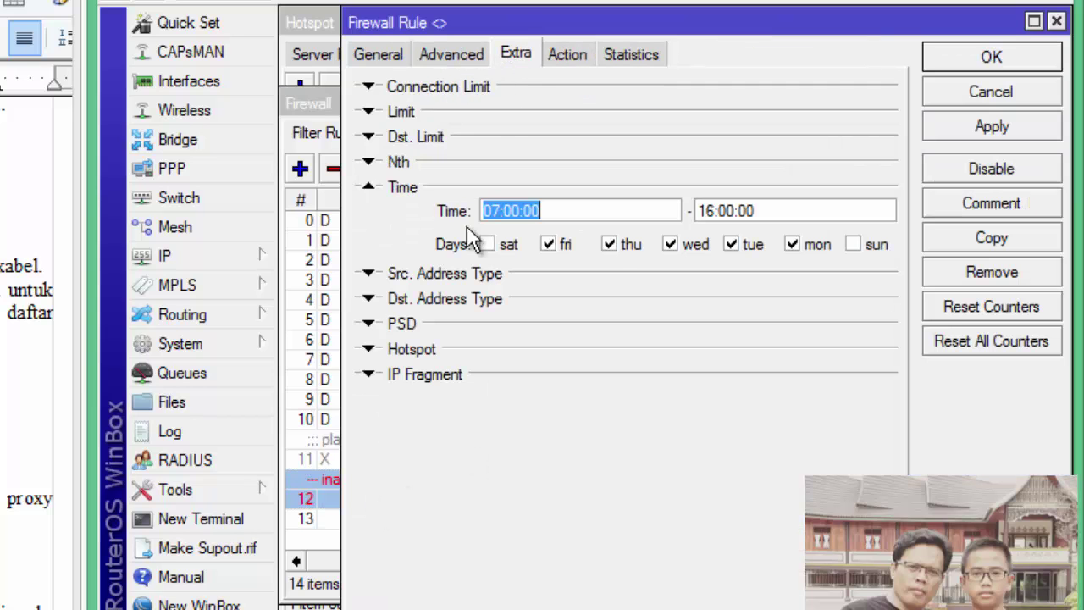
left_click(853, 245)
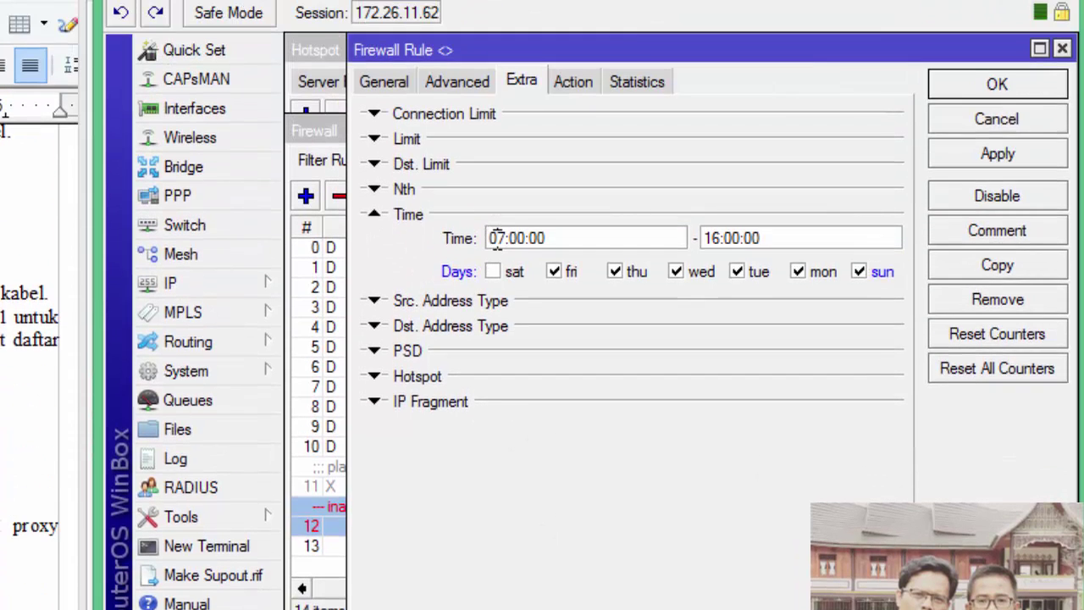
Change rule 12's time window to 09:35:00–09:37:00 and save it
left_click(498, 42)
key("Delete")
type("8:00:00")
key("Delete")
key("Delete")
type("35")
left_click_drag(718, 239, 660, 239)
type("09")
left_click_drag(725, 240, 742, 239)
type("37")
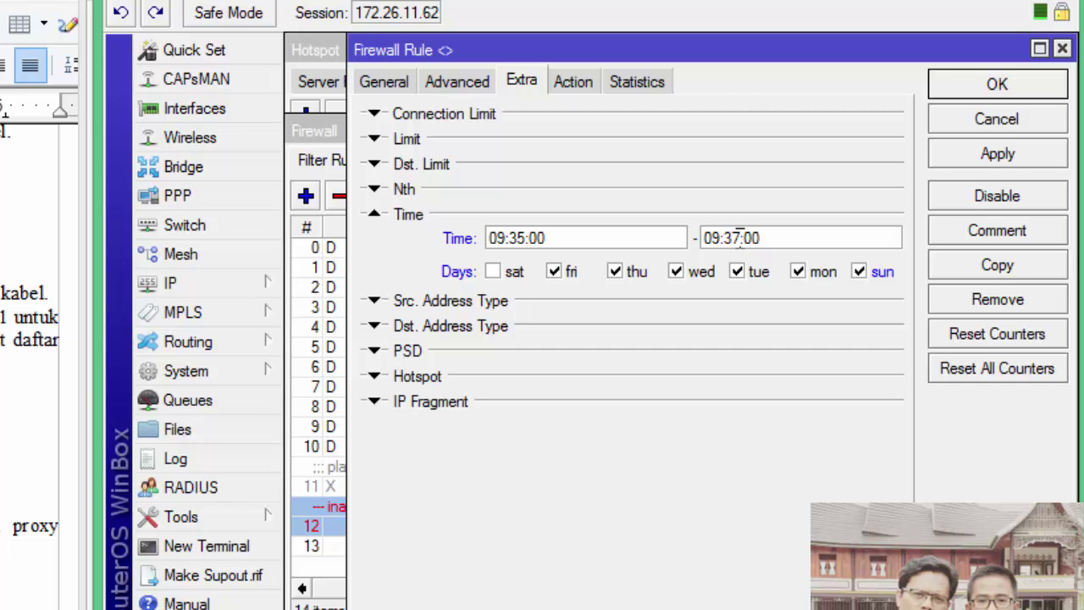
left_click(998, 91)
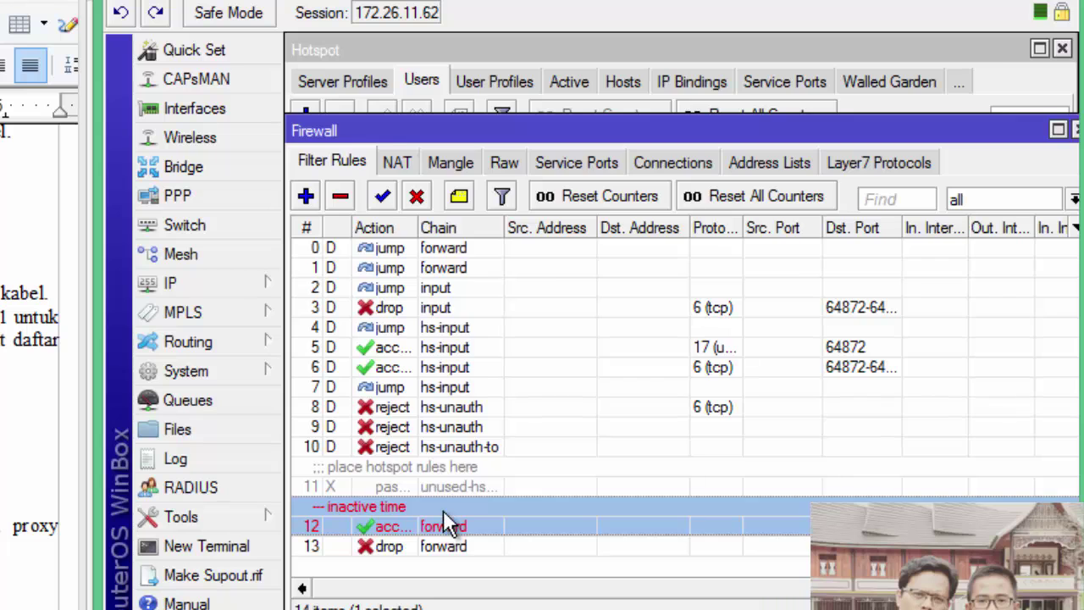
double_click(446, 527)
Switch accept rule 12's In. Interface from wlan1 to ether2-ke-LAN-B
left_click(390, 78)
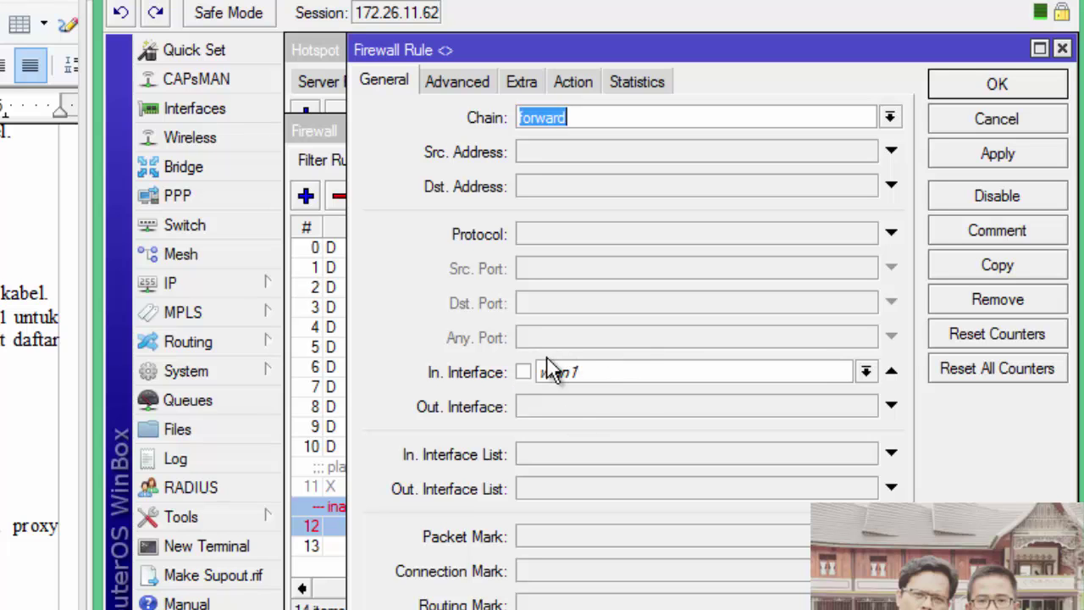
left_click(637, 375)
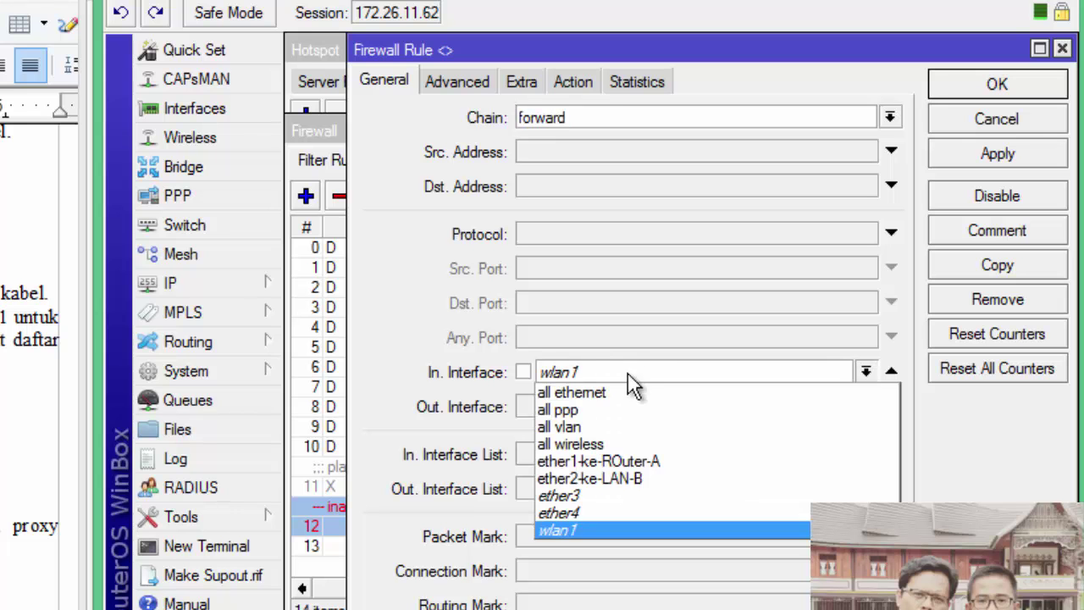
left_click(621, 478)
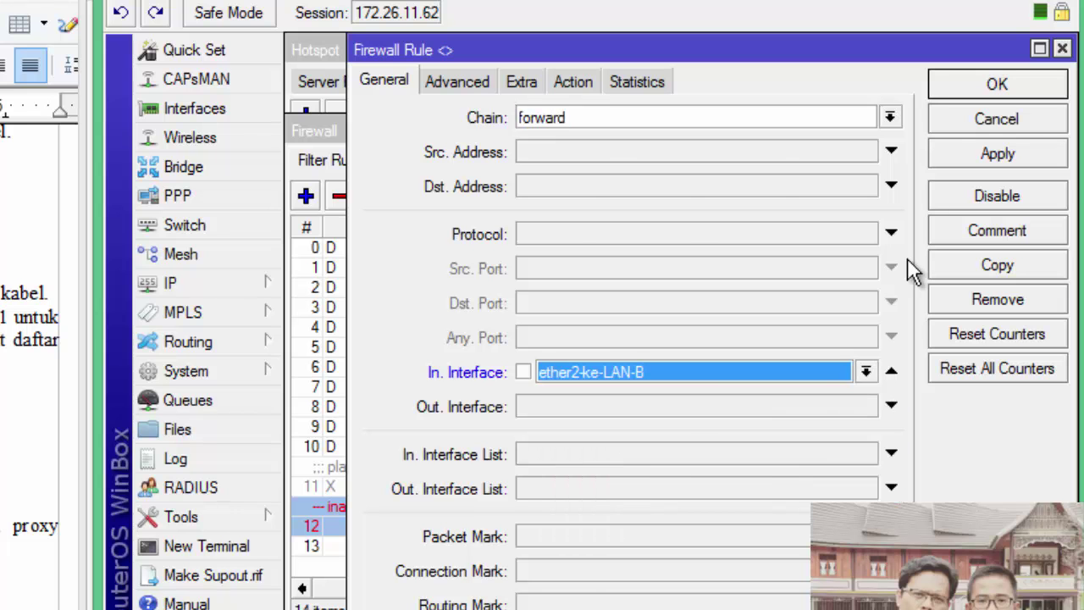
left_click(993, 86)
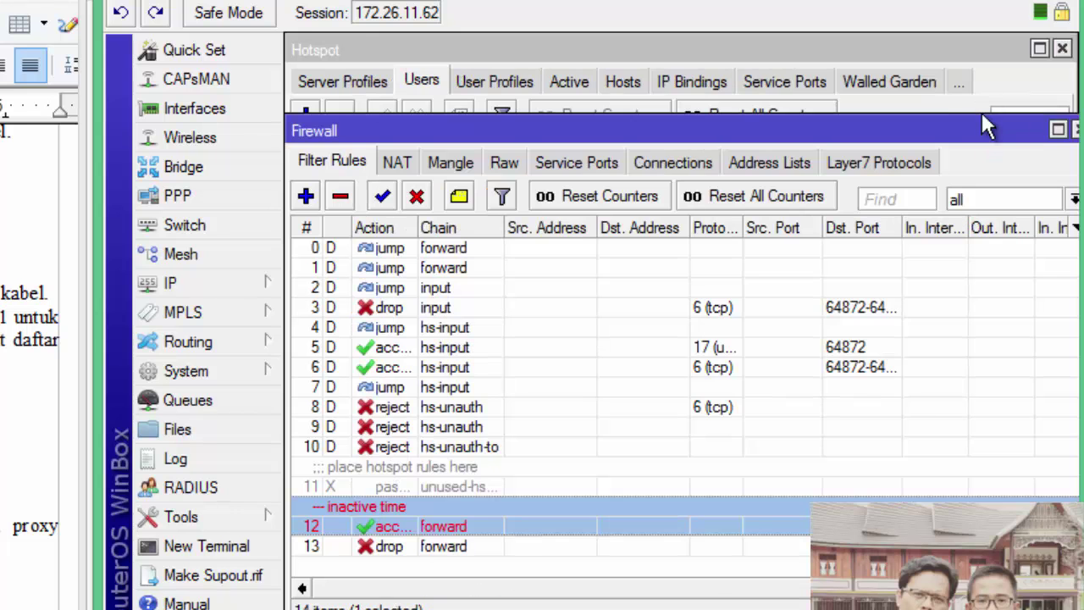
Switch drop rule 13's In. Interface from wlan1 to ether2-ke-LAN-B
double_click(380, 546)
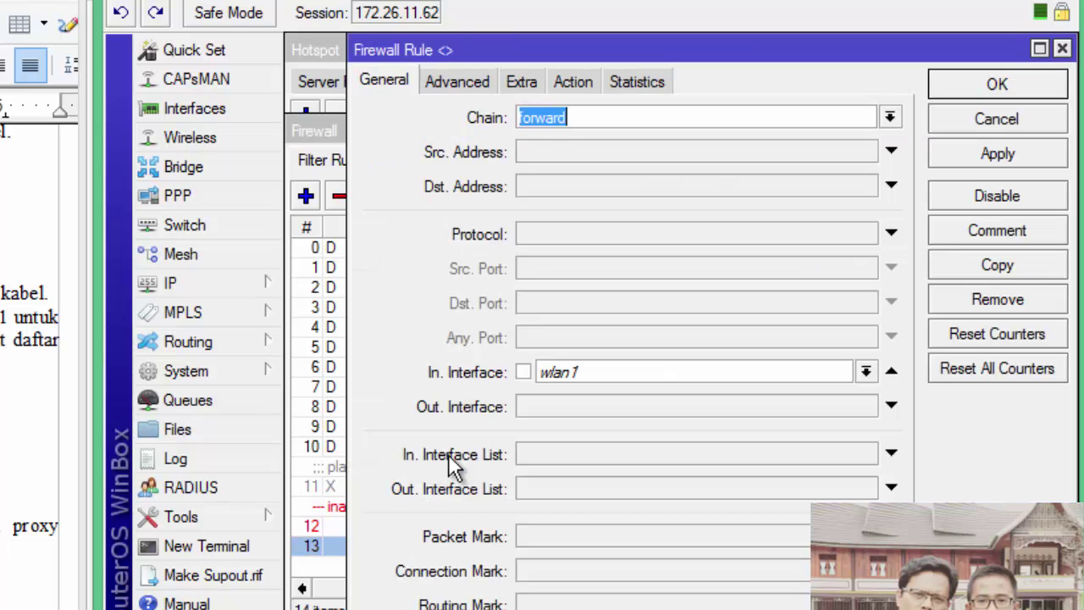
left_click(631, 372)
left_click(594, 477)
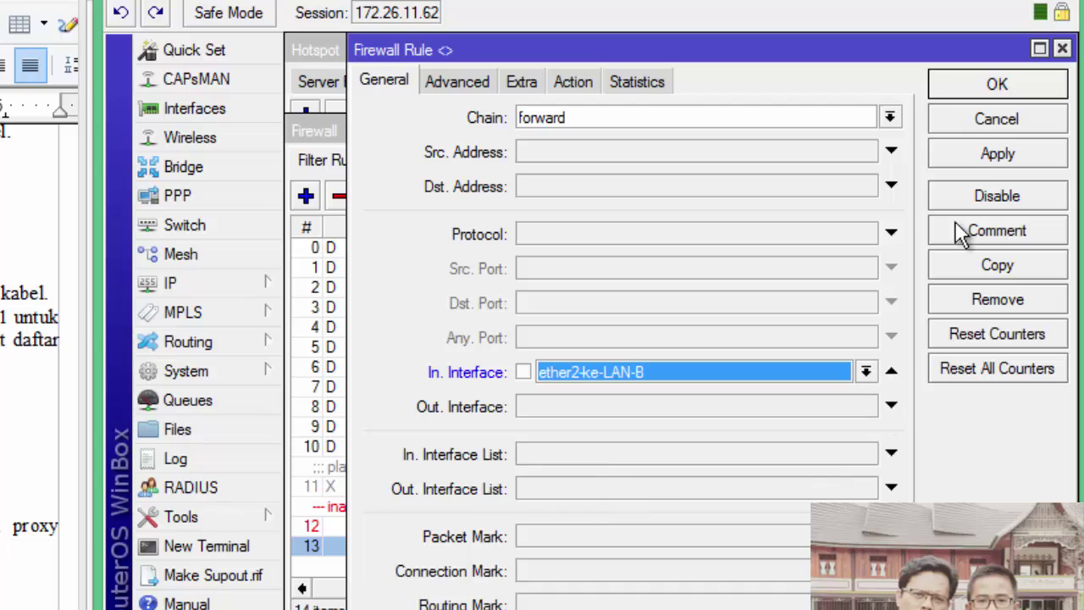
left_click(996, 86)
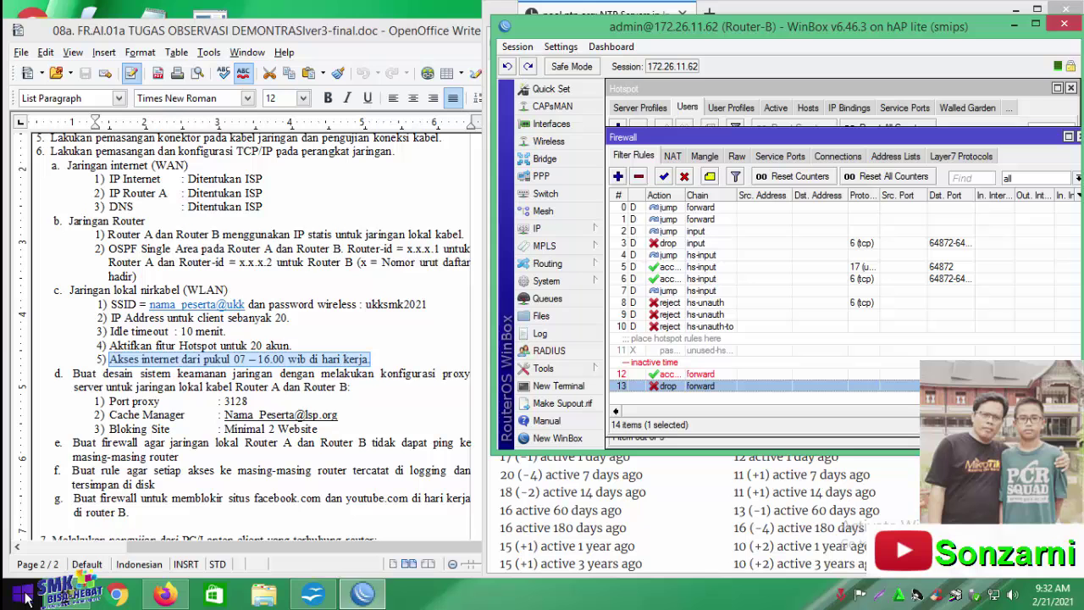
Run 'ping 8.8.8.8 -t' in Command Prompt, then select rule 12 in WinBox
right_click(26, 597)
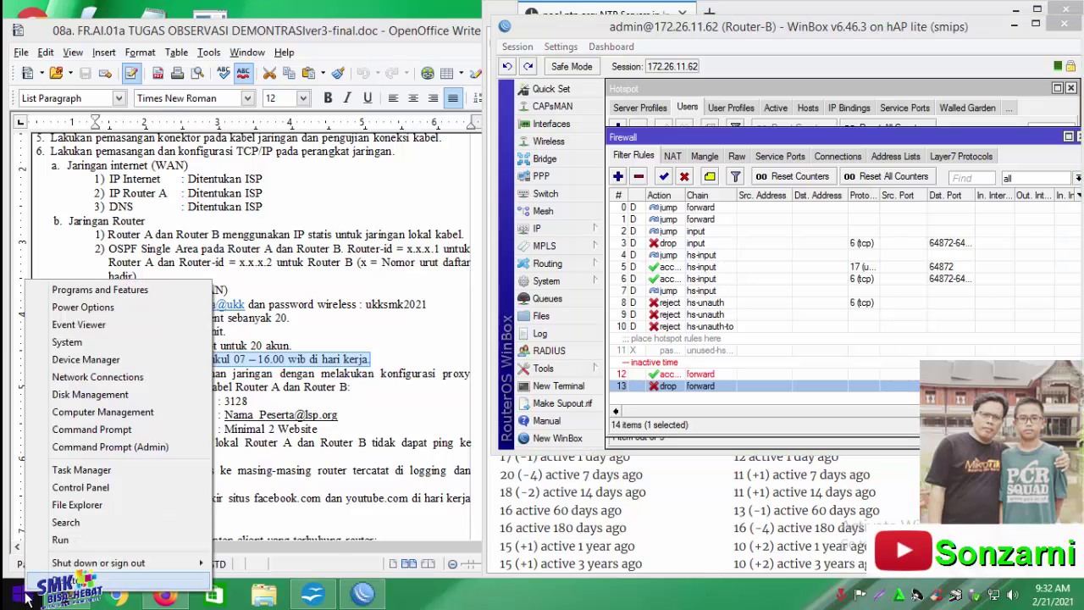
left_click(61, 539)
left_click(136, 547)
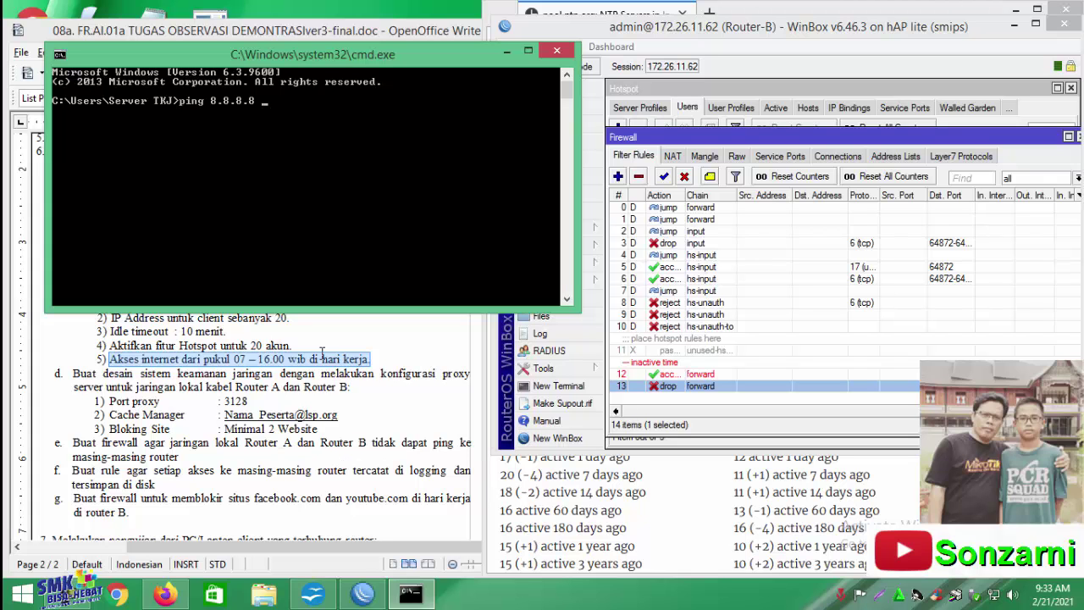
key("Return")
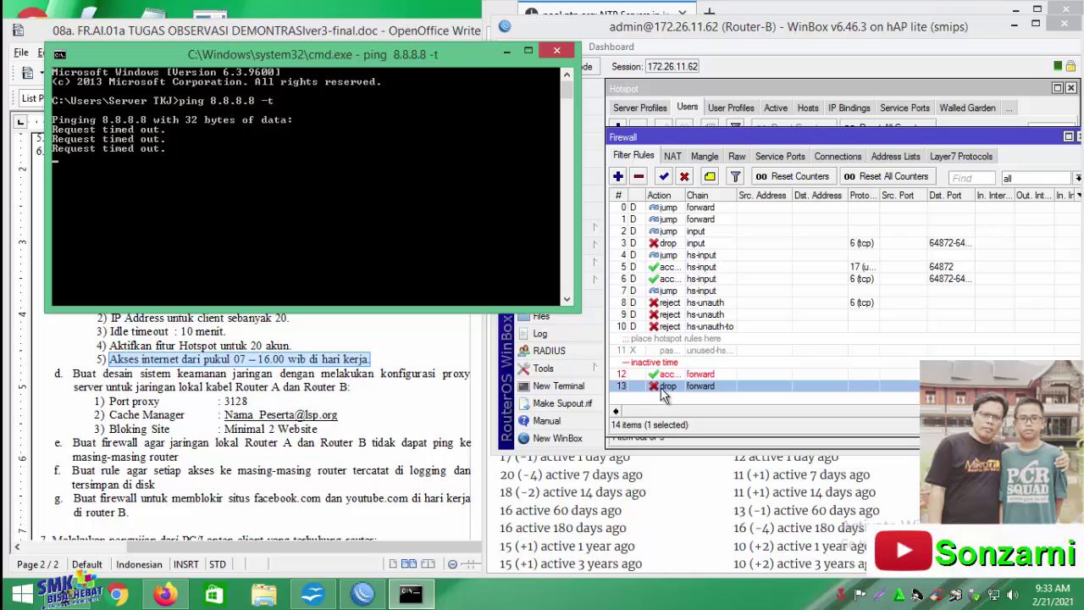
left_click(666, 378)
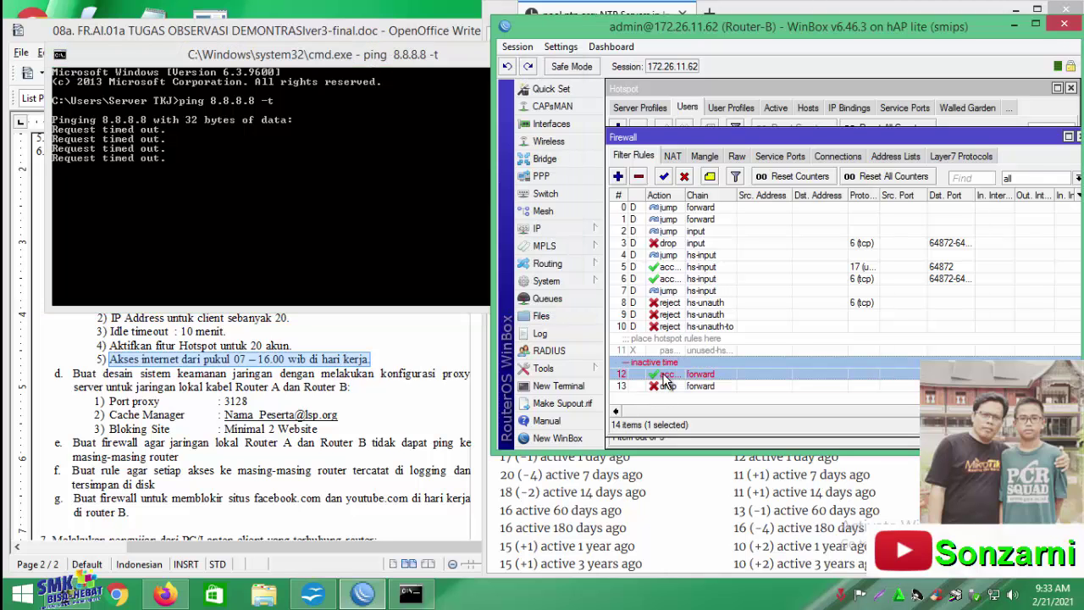
double_click(666, 378)
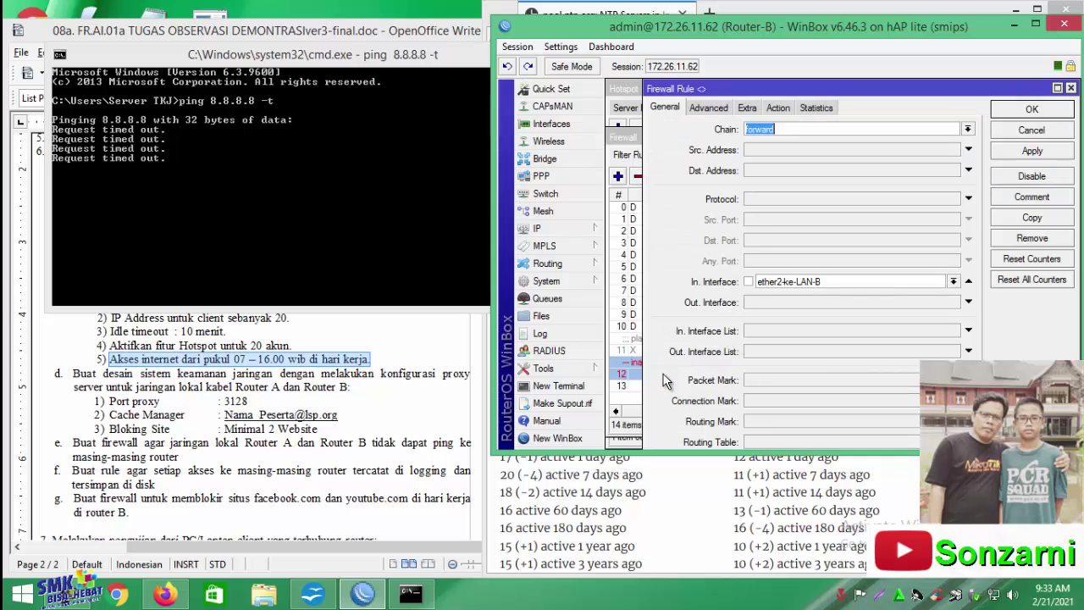
left_click(757, 110)
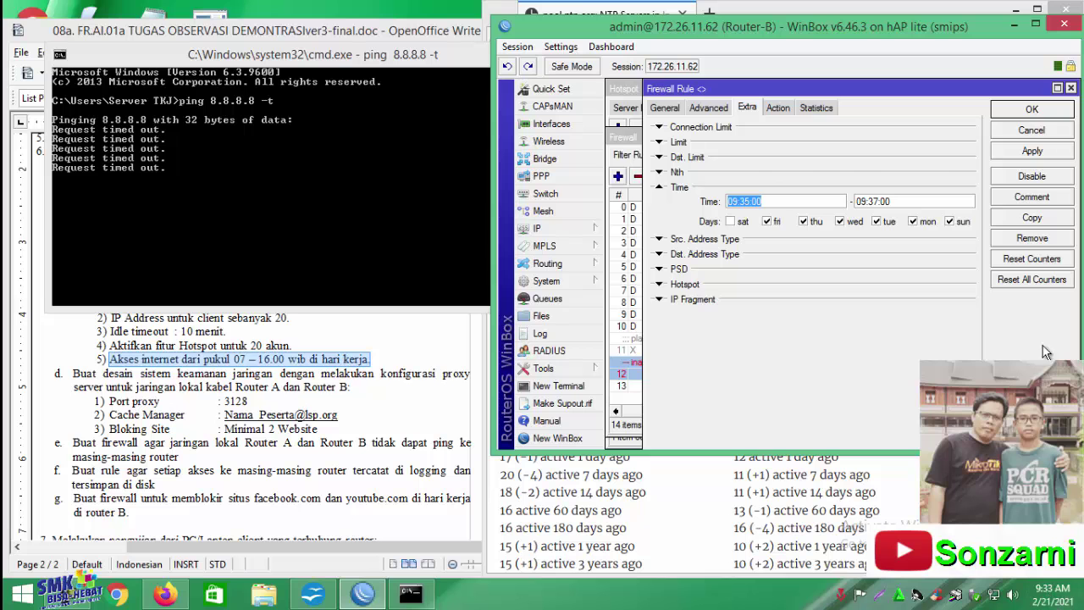
left_click(1031, 112)
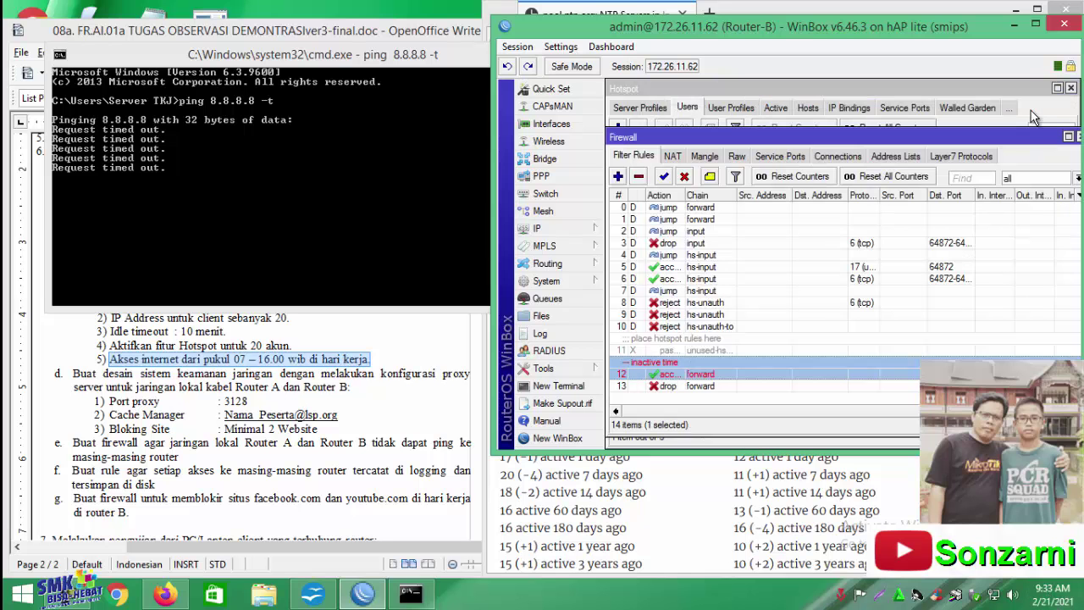
left_click(660, 388)
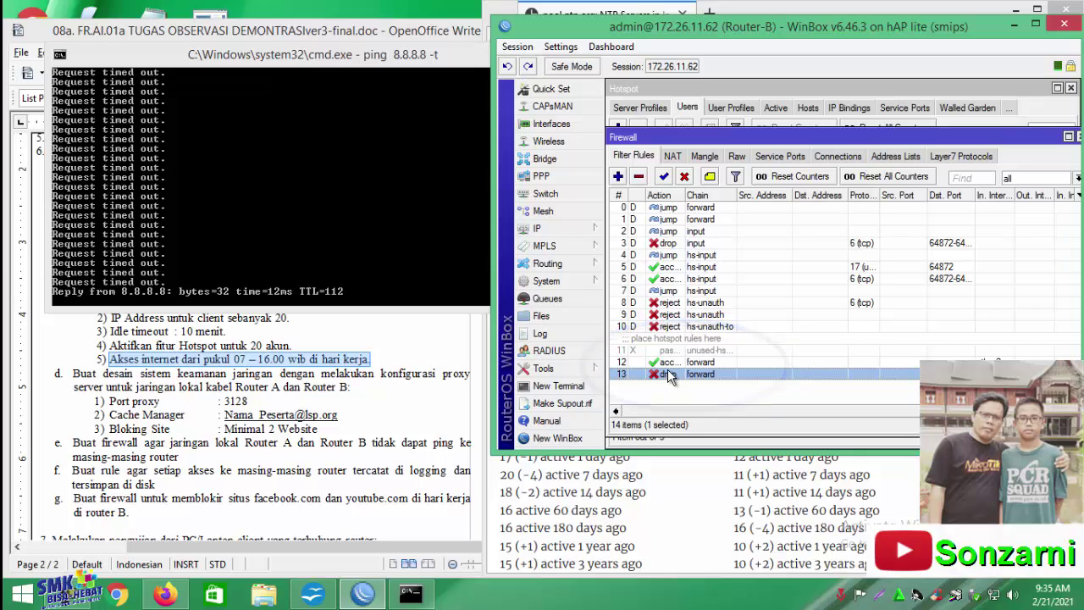
left_click(659, 364)
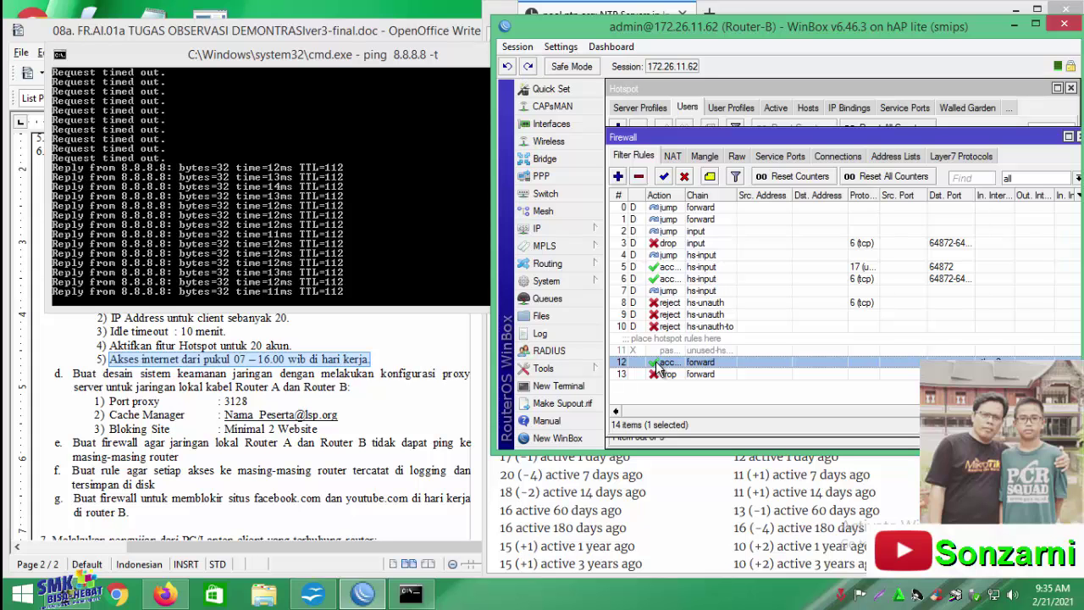
double_click(658, 363)
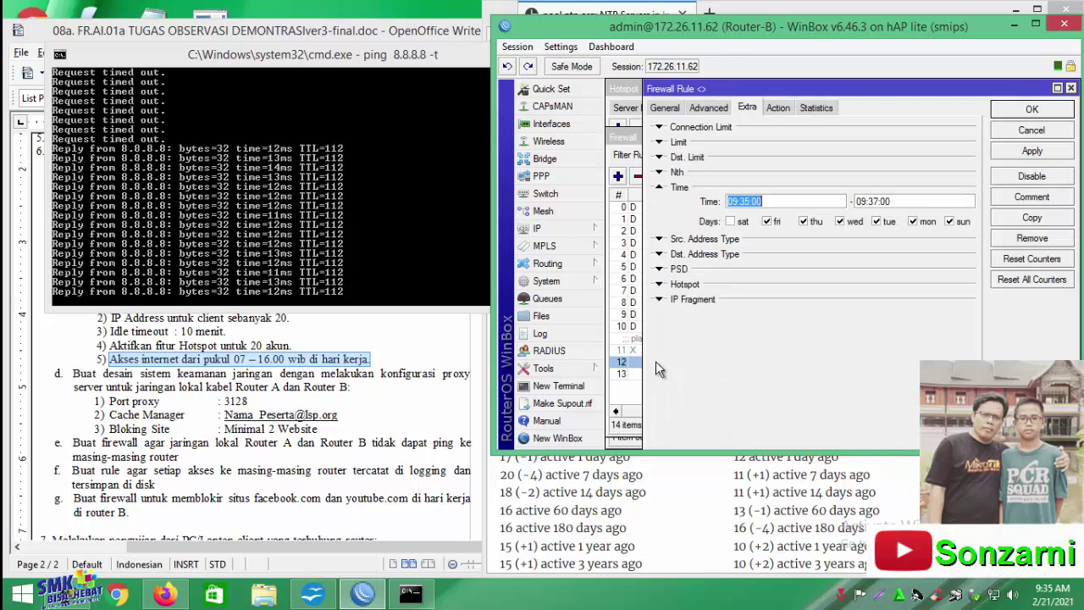
left_click(672, 105)
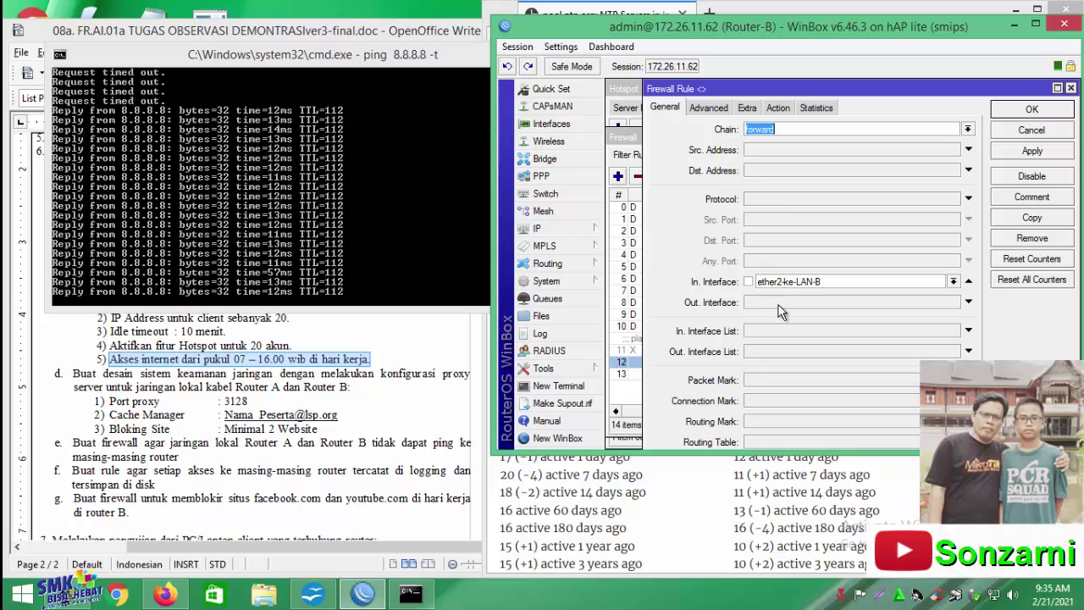
left_click(747, 107)
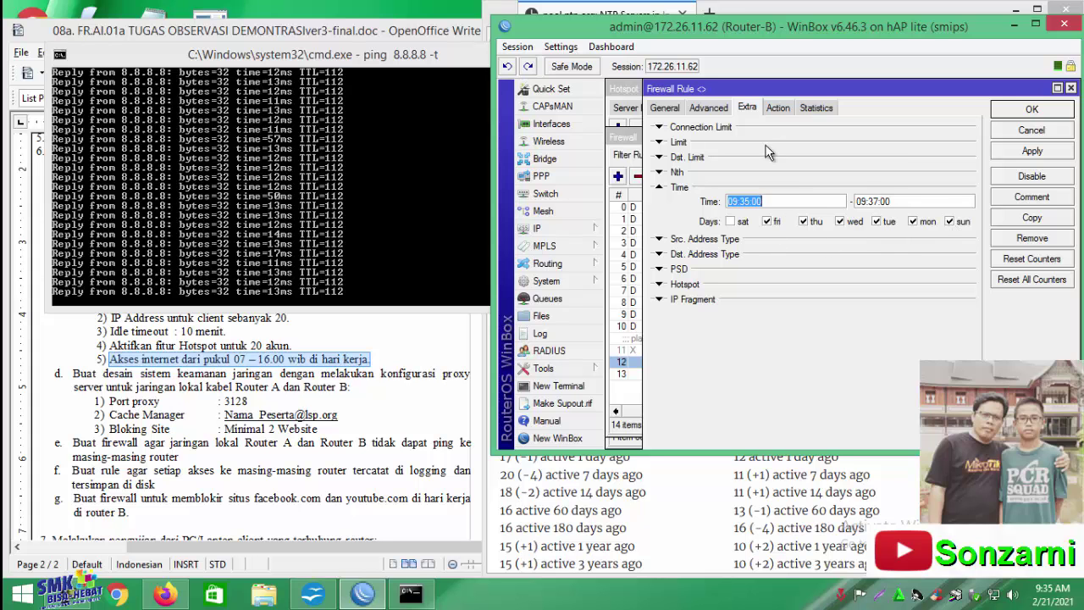
left_click(775, 108)
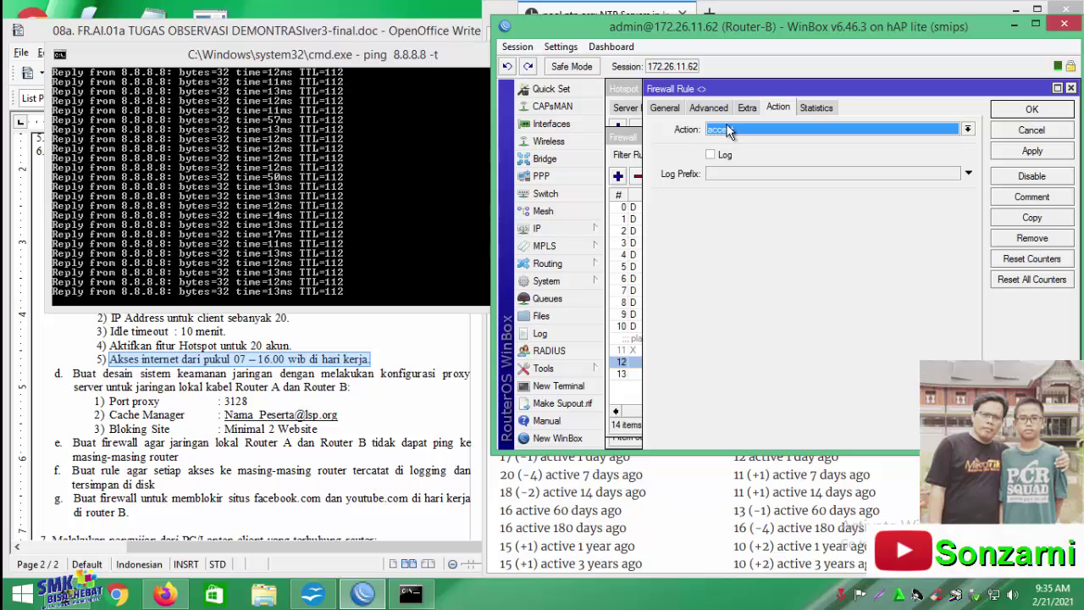
left_click(1071, 88)
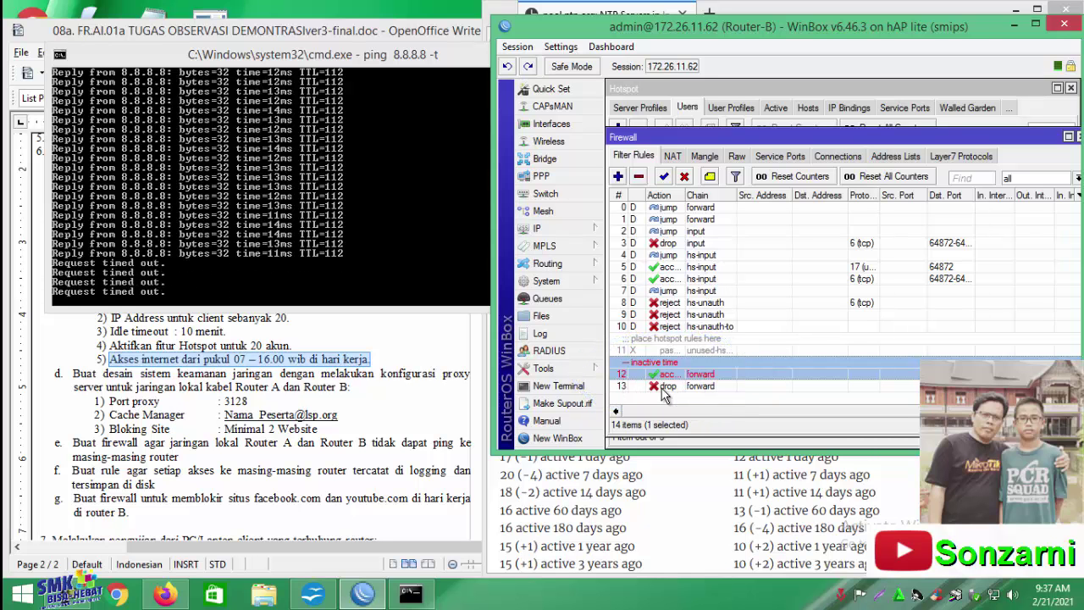
Set accept rule 12's In. Interface back to wlan1
left_click(665, 396)
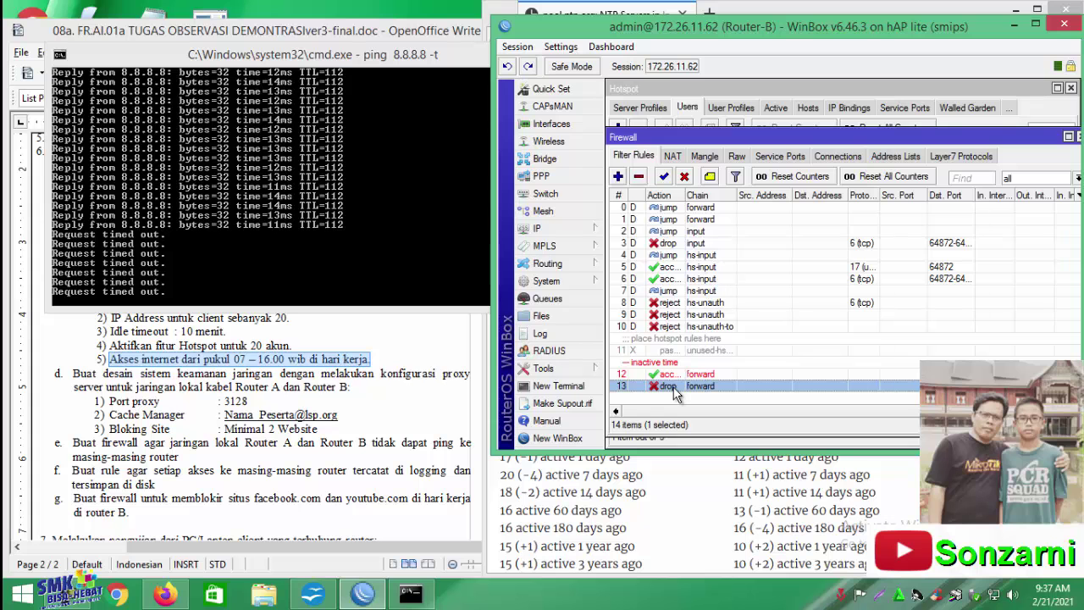
double_click(675, 374)
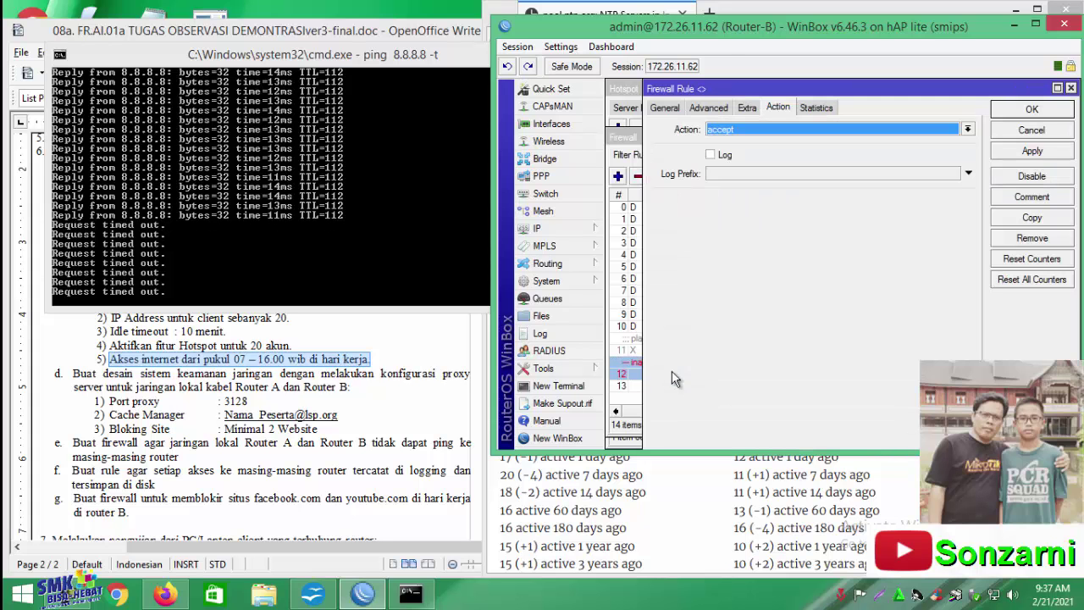
left_click(666, 108)
left_click(953, 281)
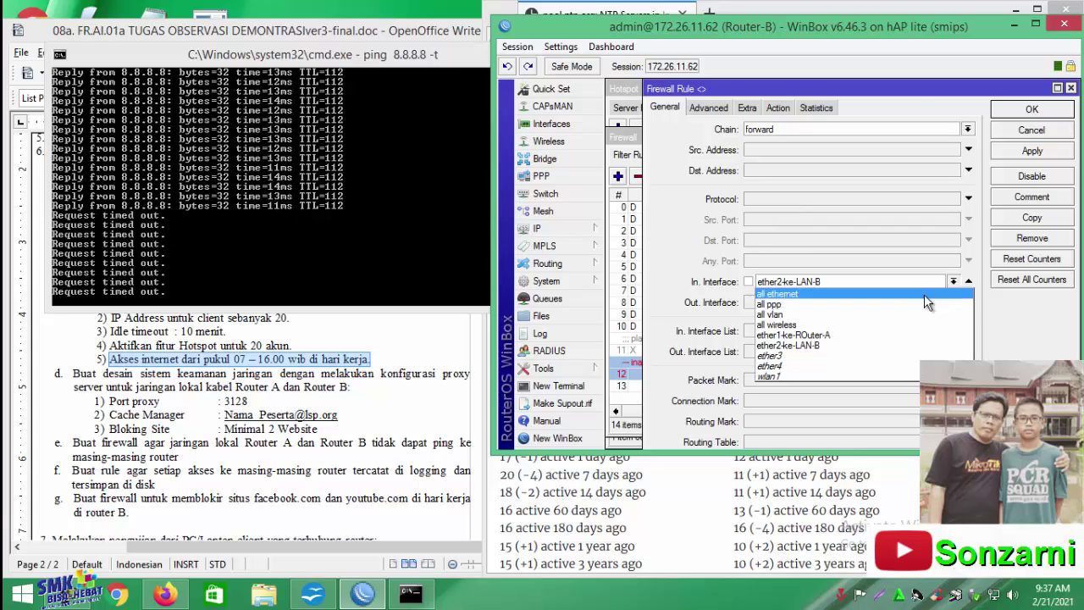
left_click(835, 376)
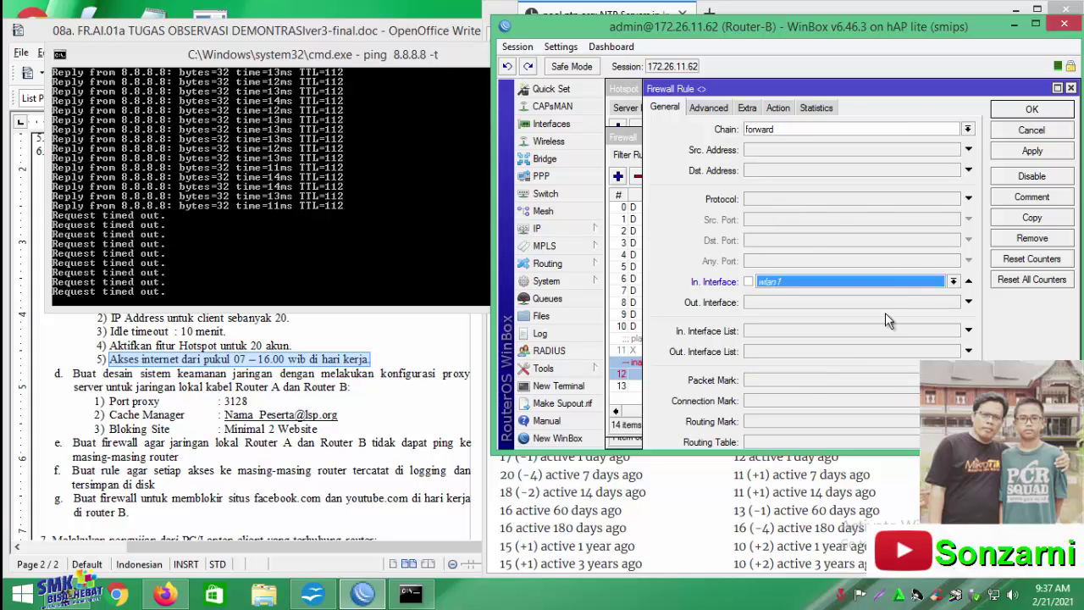
Set rule 12's schedule to 07:00:00–16:00:00 Monday–Friday, removing Sunday, and save
left_click(747, 108)
left_click(951, 222)
left_click(736, 201)
key("BackSpace")
type("7:35:00")
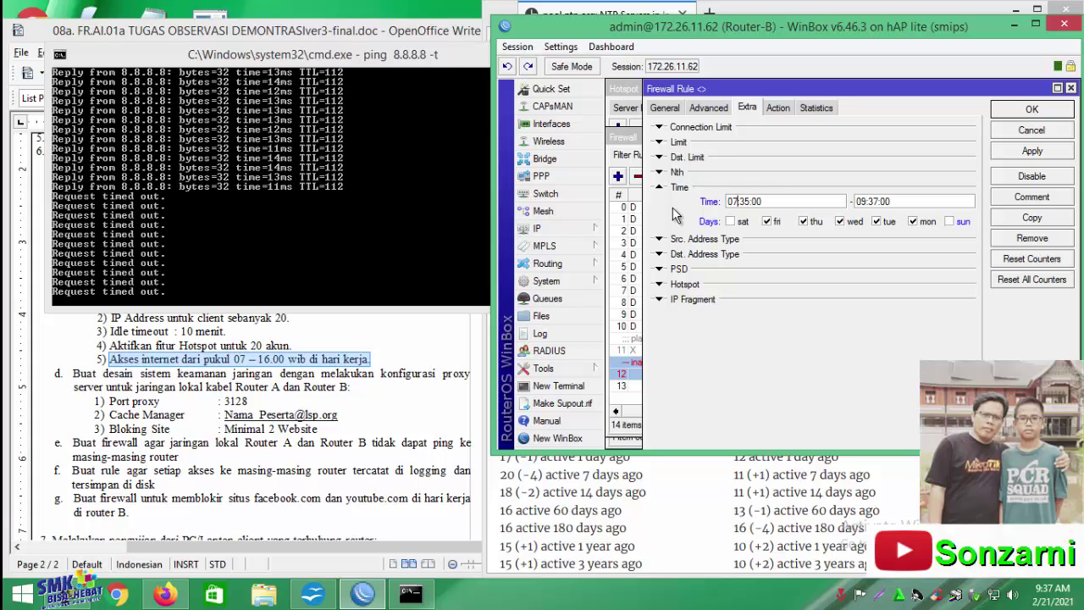
double_click(744, 202)
type("00")
double_click(861, 201)
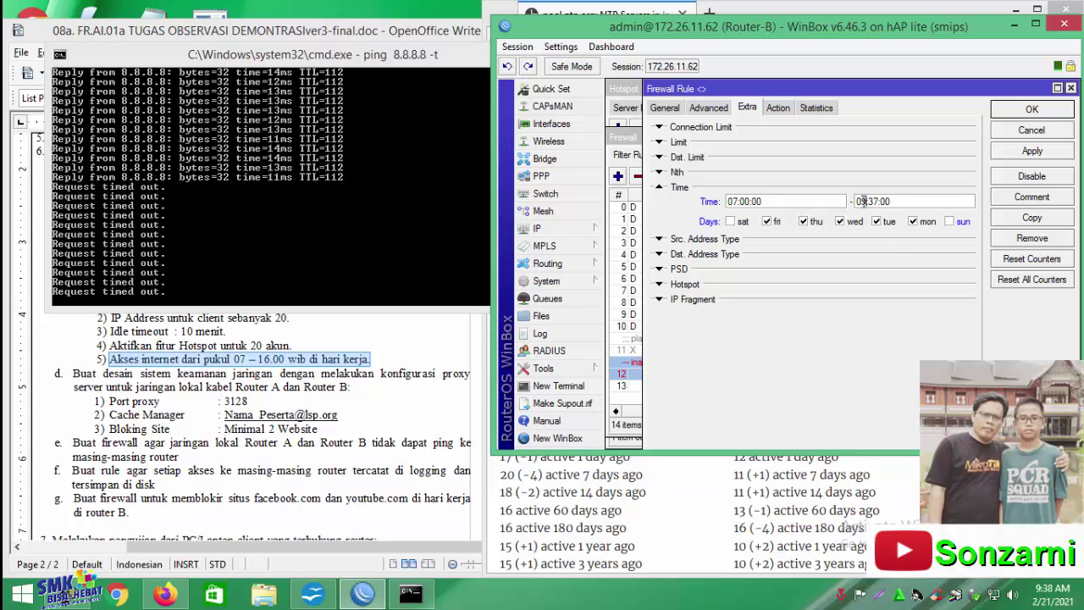
type("16")
double_click(871, 201)
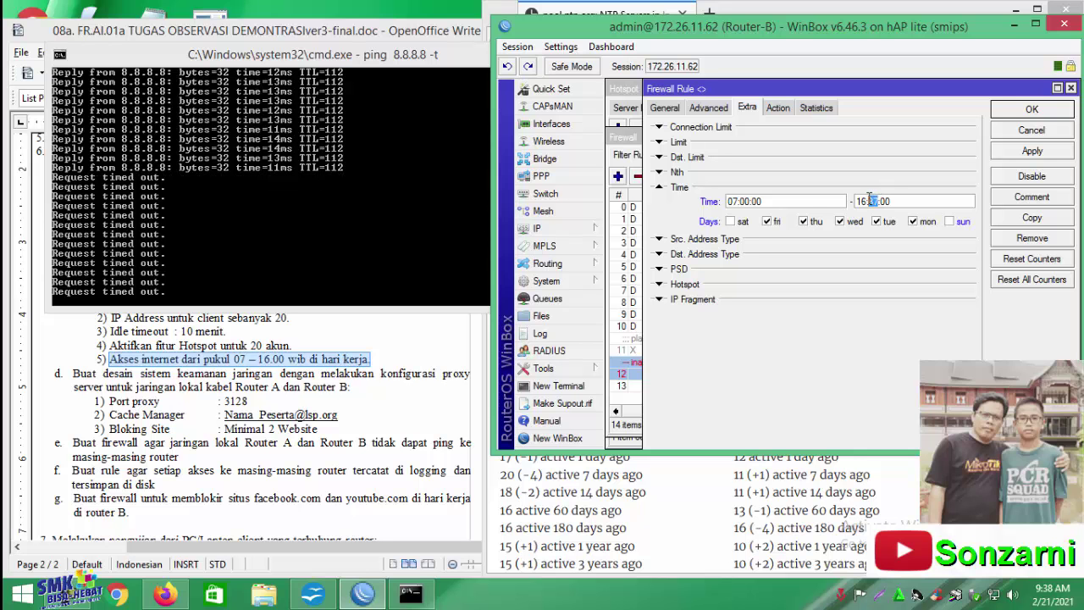
type("00")
left_click(1032, 110)
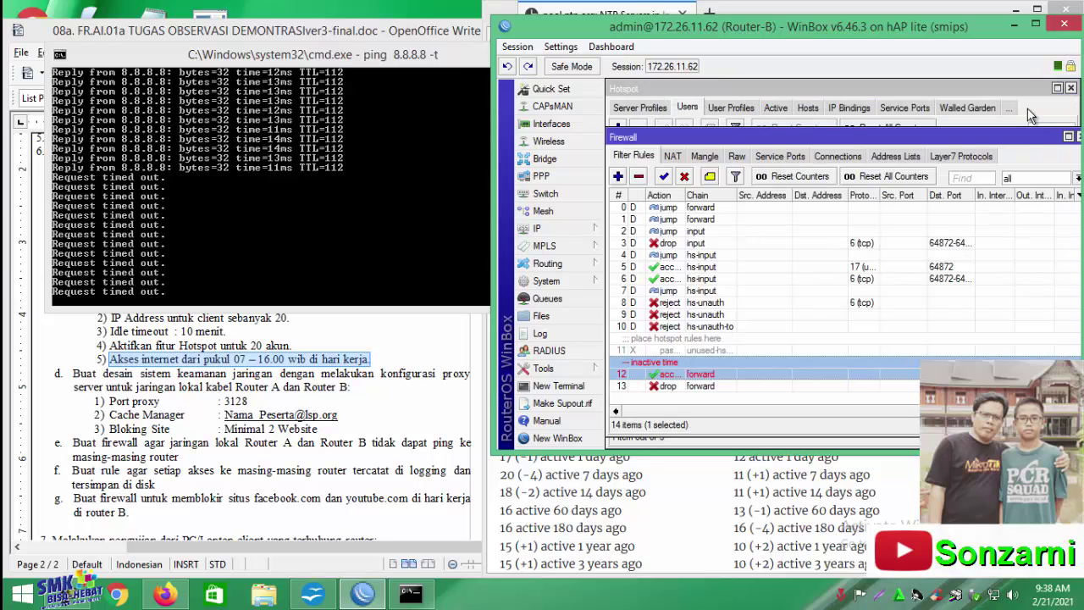
Set drop rule 13's In. Interface back to wlan1
double_click(654, 387)
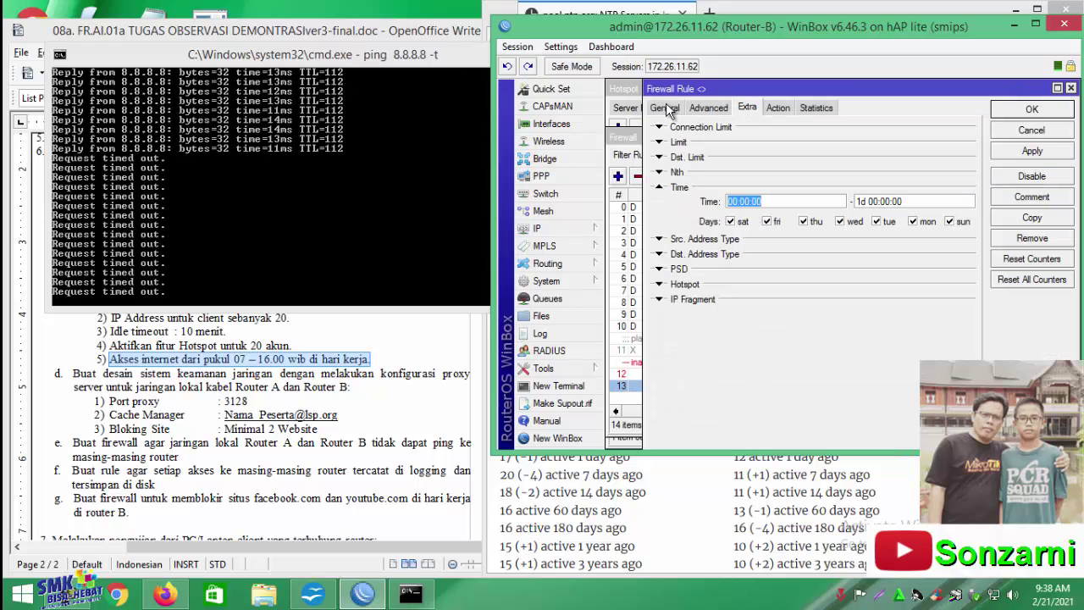
left_click(666, 108)
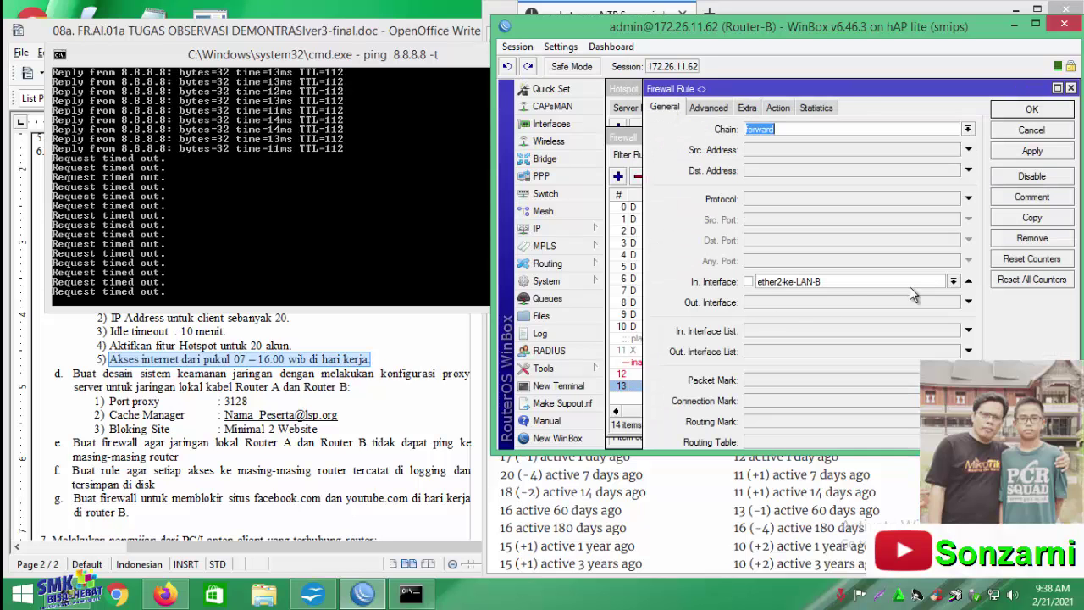
left_click(954, 282)
left_click(796, 385)
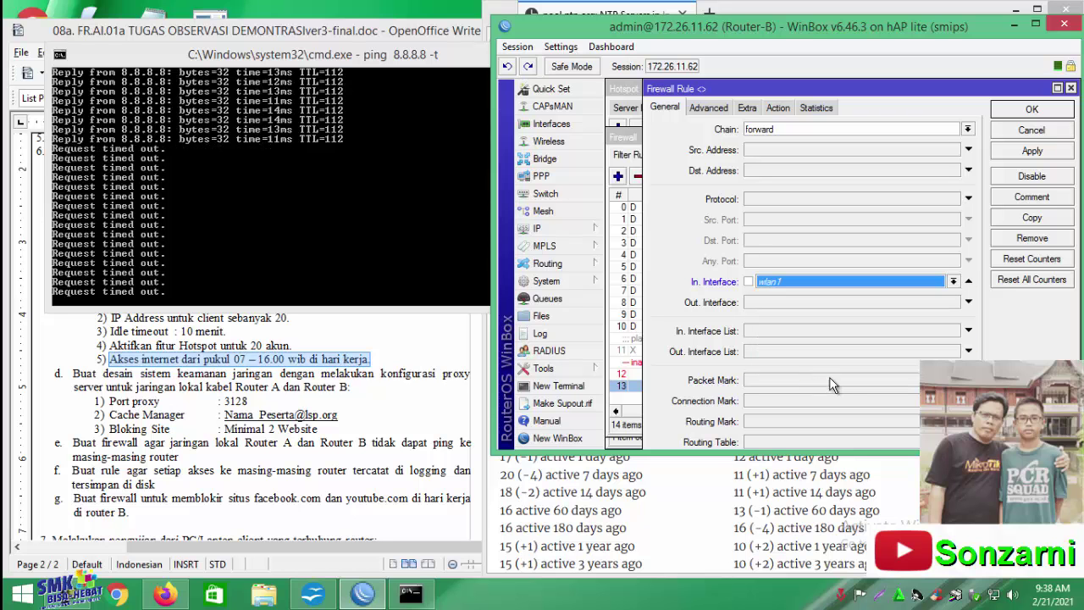
left_click(1025, 111)
left_click(690, 375)
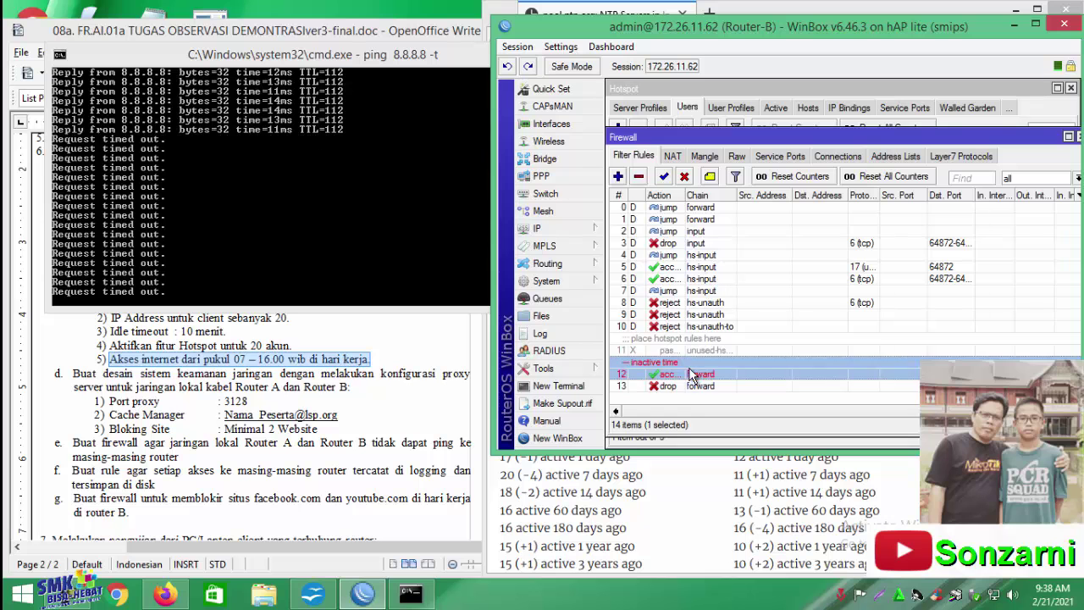
Select drop rule 13 while pings reply, then bring the OpenOffice Writer task document forward
left_click(692, 386)
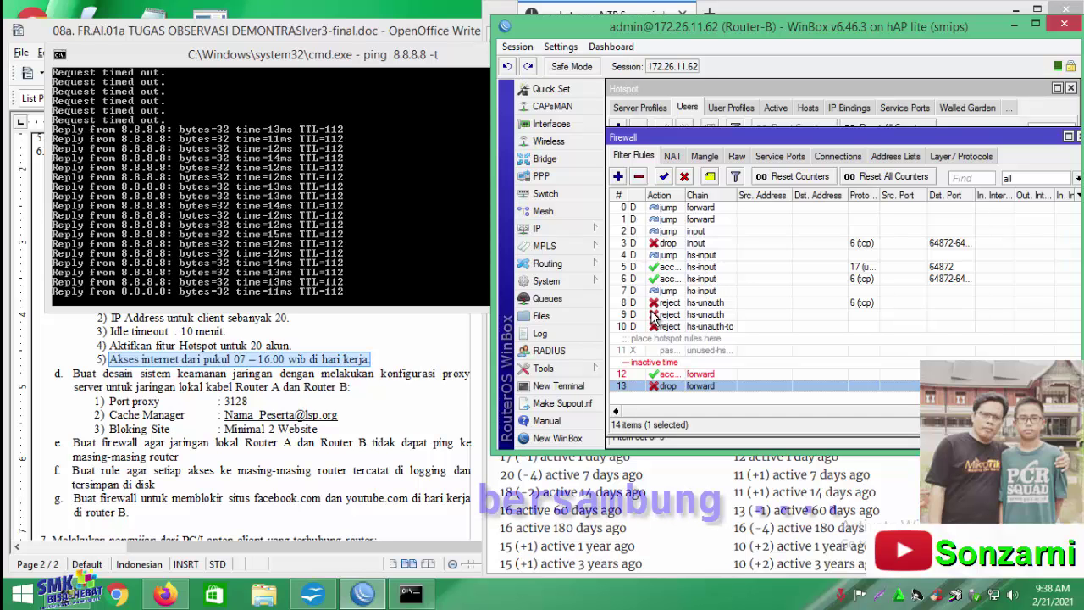
left_click(77, 338)
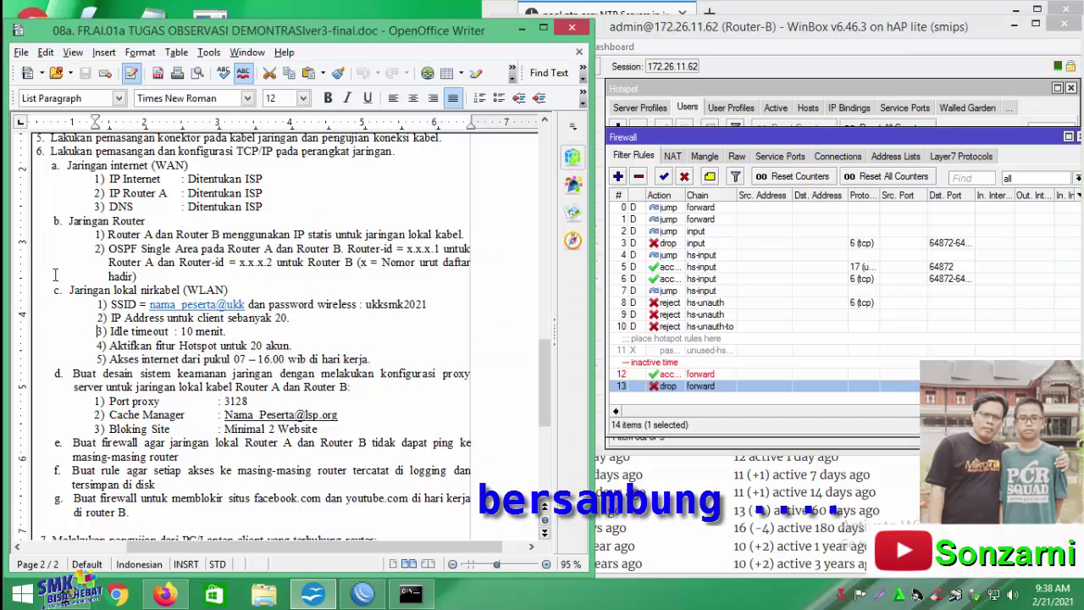